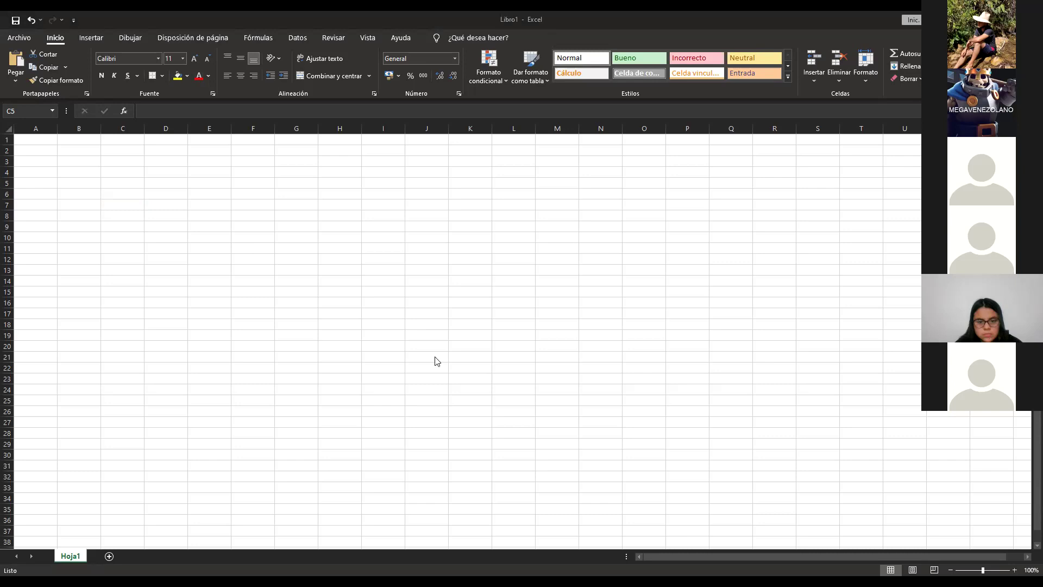
Step: Enter the label "n" in C5 and the sample size 30 beside it in D5
{"action": "type", "text": "n"}
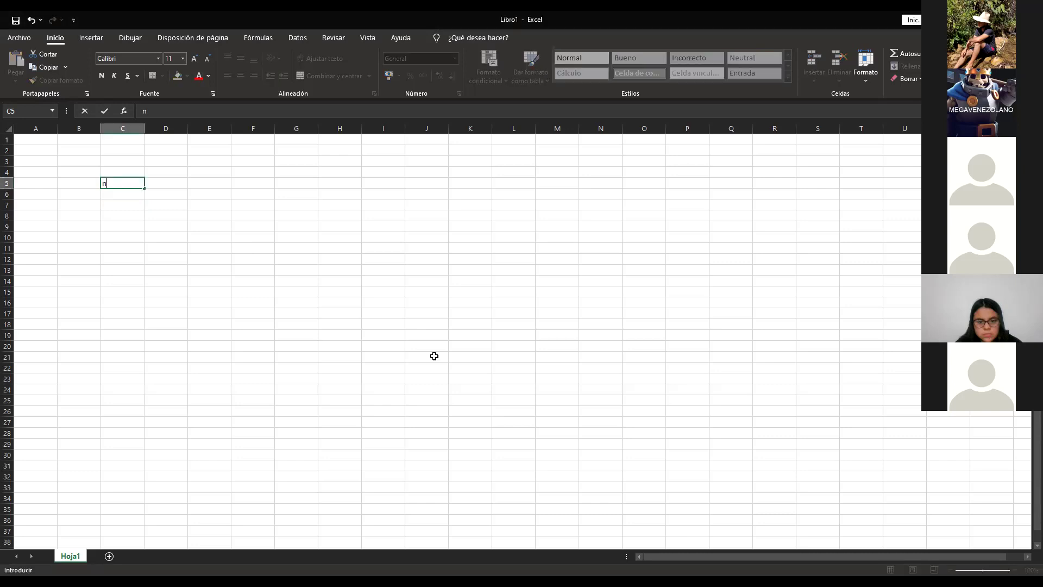
{"action": "key", "text": "Tab"}
{"action": "type", "text": "30"}
{"action": "key", "text": "Return"}
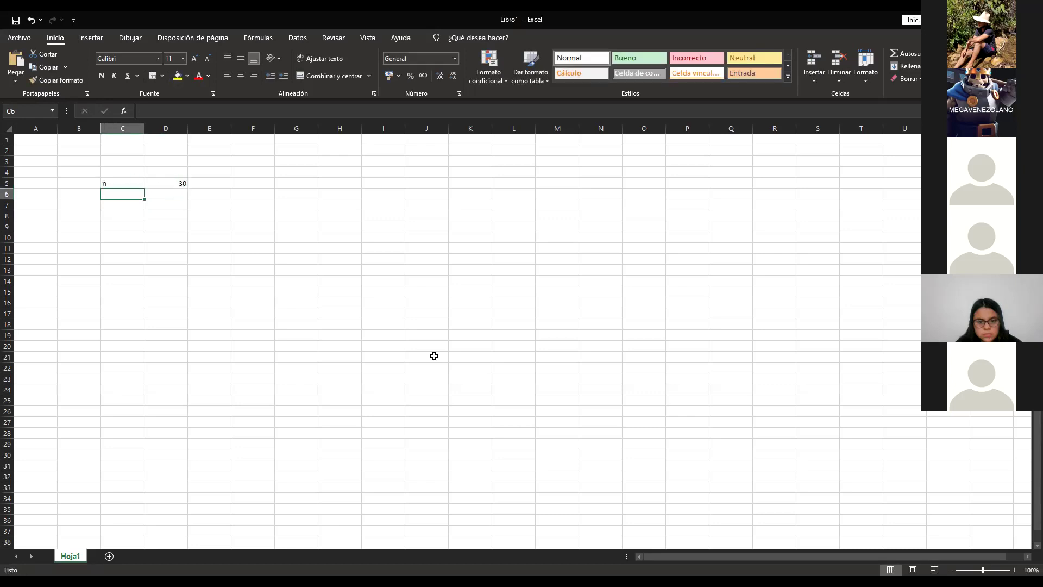
Step: Enter the label "regla de sturges" in C6 and the rule "k=1+3,3Log(n)" as text in C7
{"action": "type", "text": "regla de"}
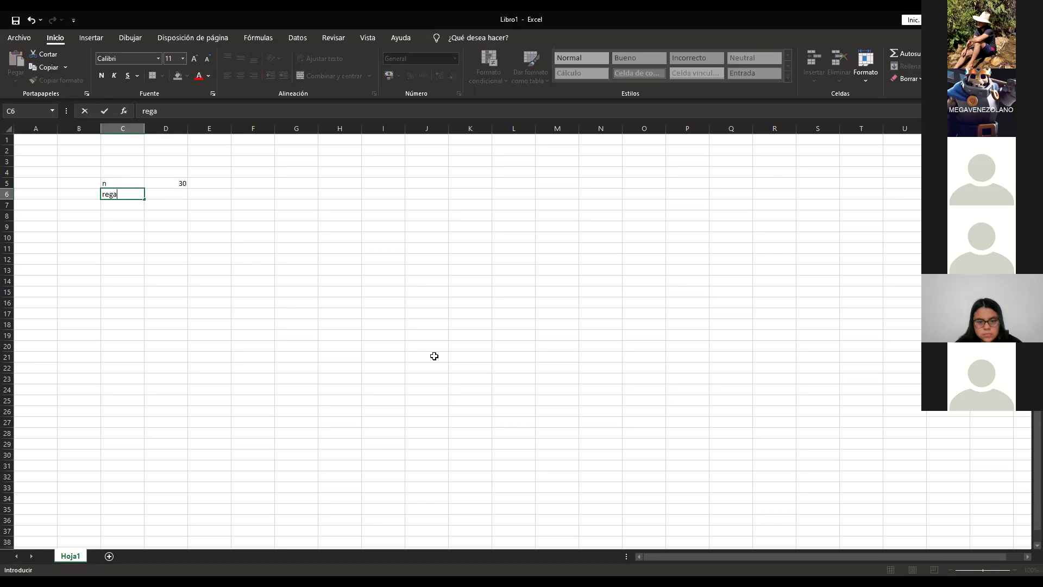
{"action": "type", "text": " sturges"}
{"action": "key", "text": "Tab"}
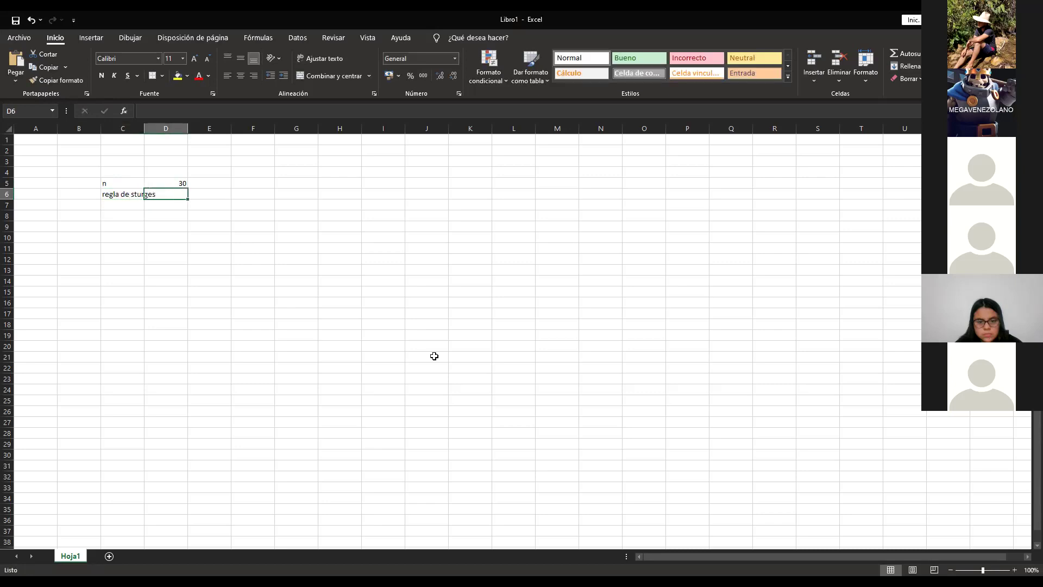
{"action": "key", "text": "Return"}
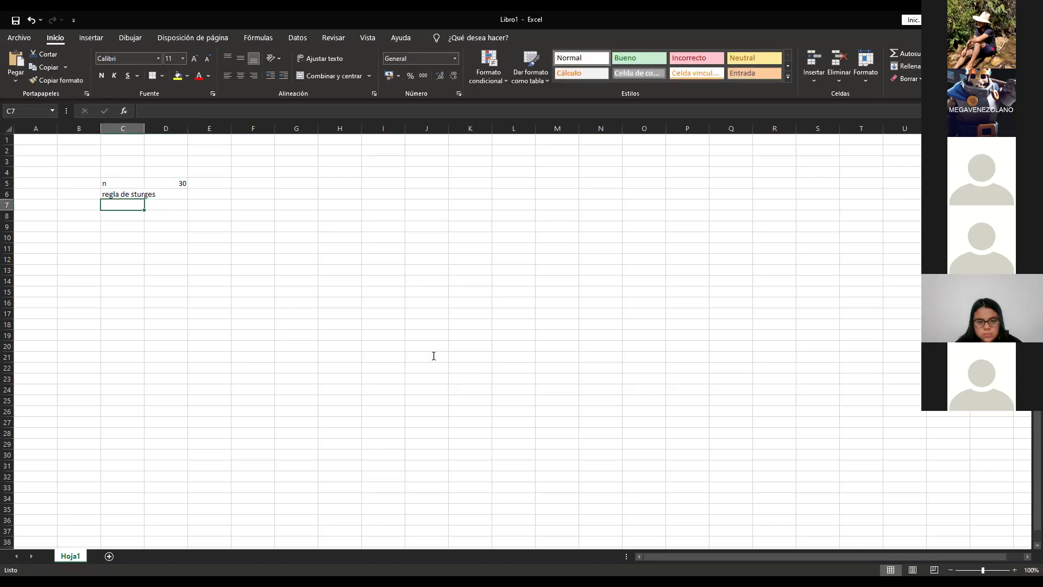
{"action": "left_click", "coordinate": [433, 356]}
{"action": "type", "text": "k=1+3,3"}
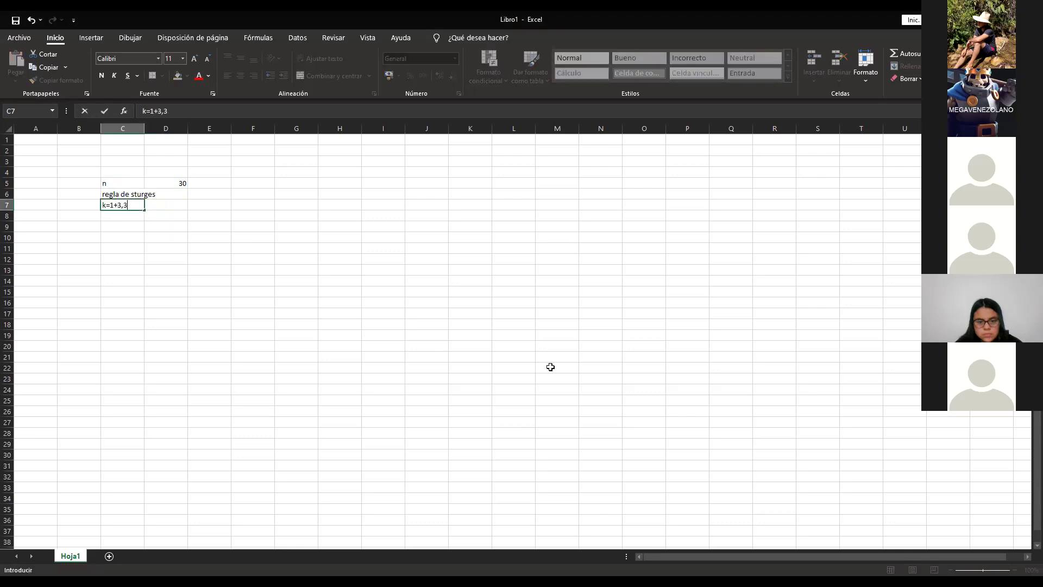
{"action": "type", "text": "Log(n)"}
{"action": "key", "text": "Return"}
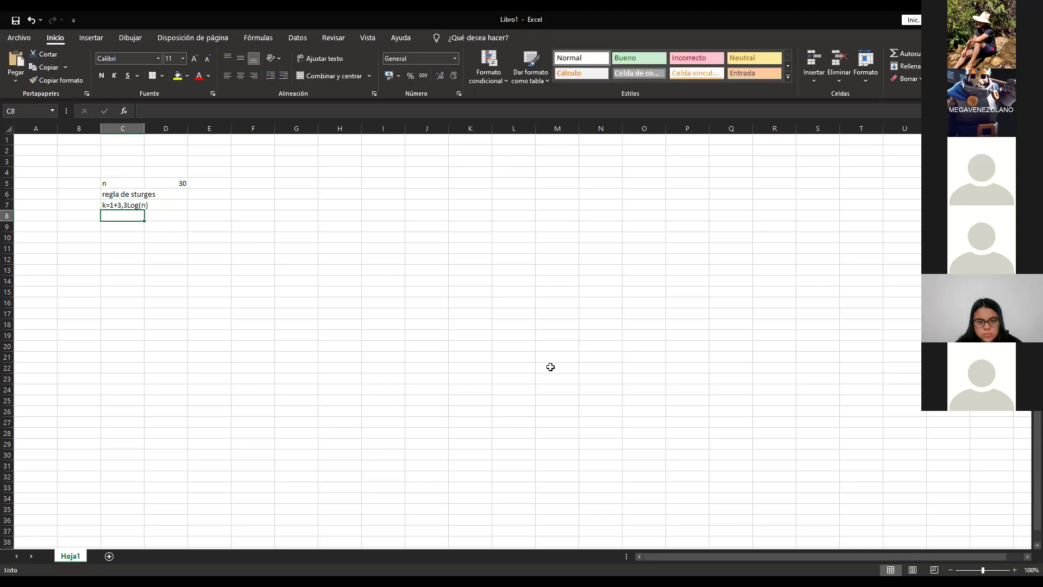
{"action": "key", "text": "Up"}
{"action": "key", "text": "Down"}
{"action": "key", "text": "Down"}
{"action": "key", "text": "Up"}
{"action": "type", "text": "="}
{"action": "key", "text": "Escape"}
{"action": "key", "text": "Right"}
{"action": "key", "text": "Up"}
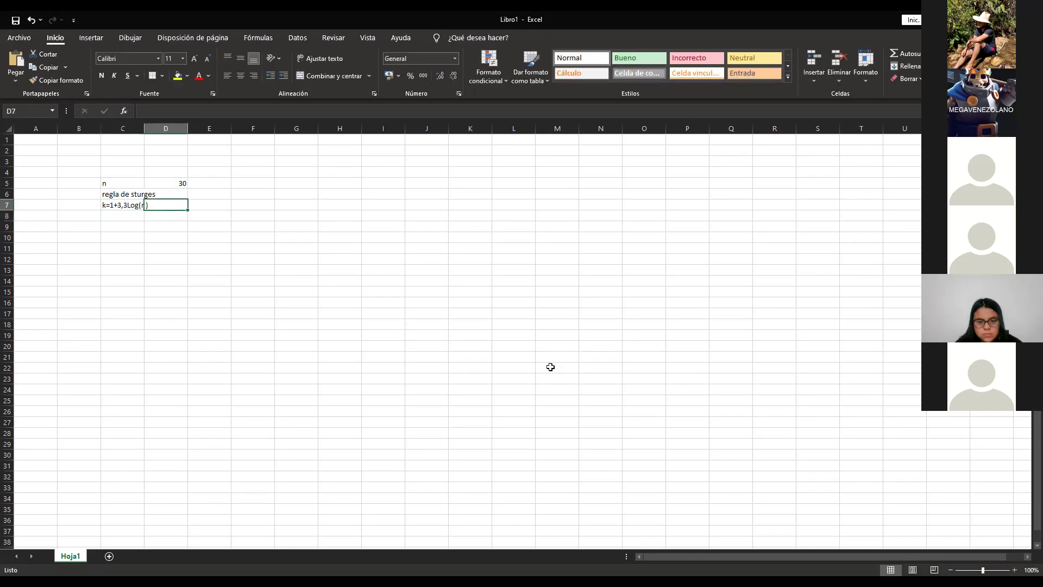
{"action": "type", "text": "="}
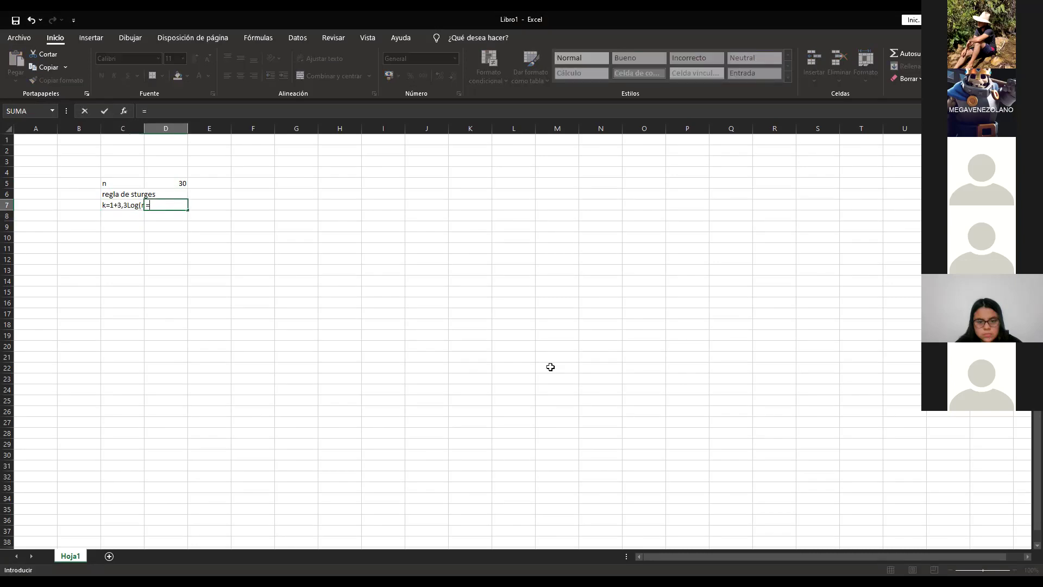
{"action": "type", "text": "1+3,3Log("}
{"action": "key", "text": "Up"}
{"action": "key", "text": "Up"}
{"action": "type", "text": ")"}
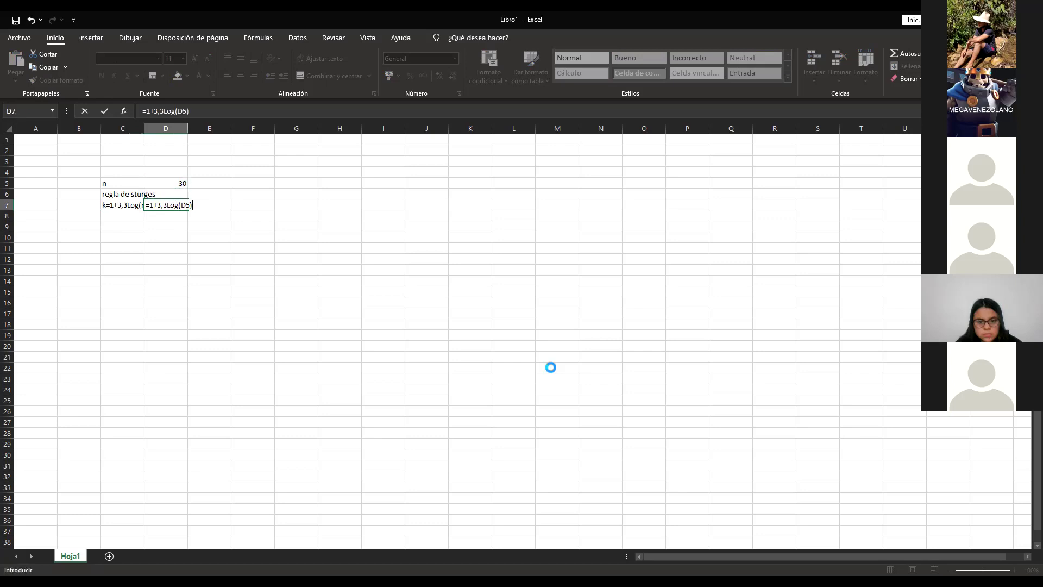
{"action": "key", "text": "Return"}
{"action": "key", "text": "Return"}
{"action": "key", "text": "BackSpace"}
{"action": "key", "text": "BackSpace"}
{"action": "key", "text": "BackSpace"}
{"action": "type", "text": "l"}
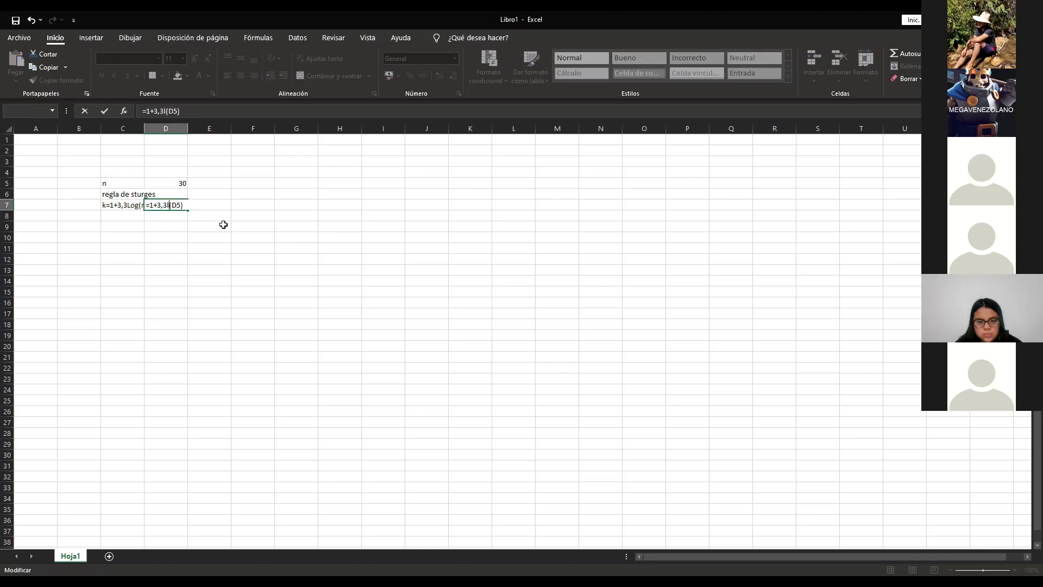
{"action": "key", "text": "Escape"}
Step: Calculate k in D7 with the formula =1+3.3*LOG(D5)
{"action": "type", "text": "="}
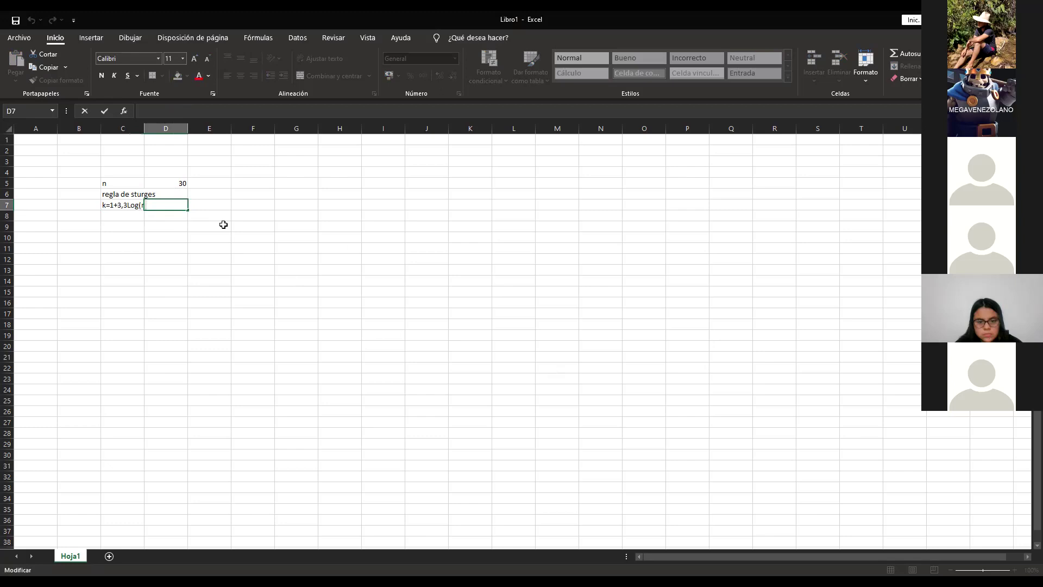
{"action": "type", "text": "1"}
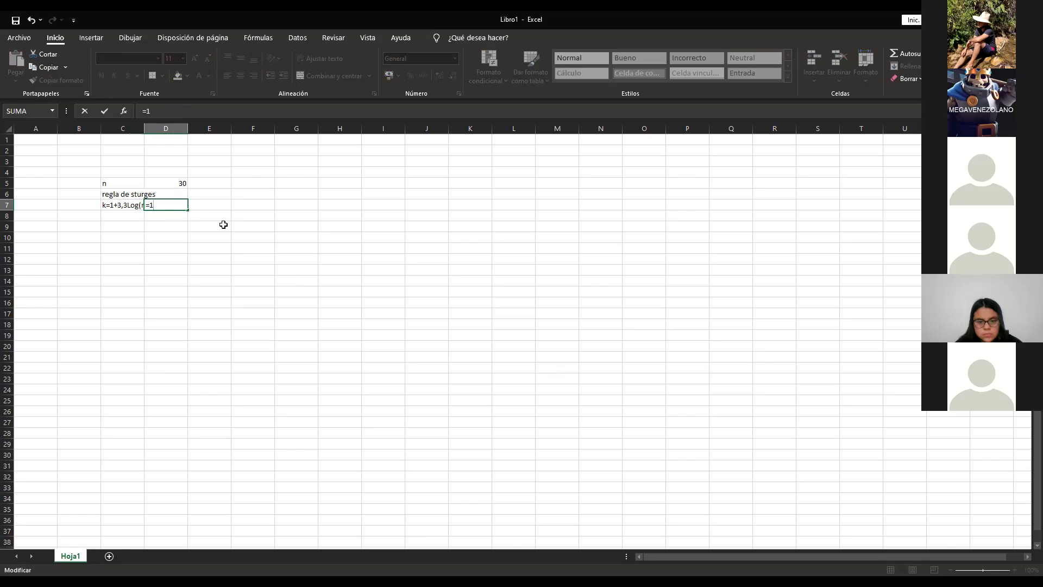
{"action": "type", "text": "+3.3lOG("}
{"action": "left_click", "coordinate": [182, 183]}
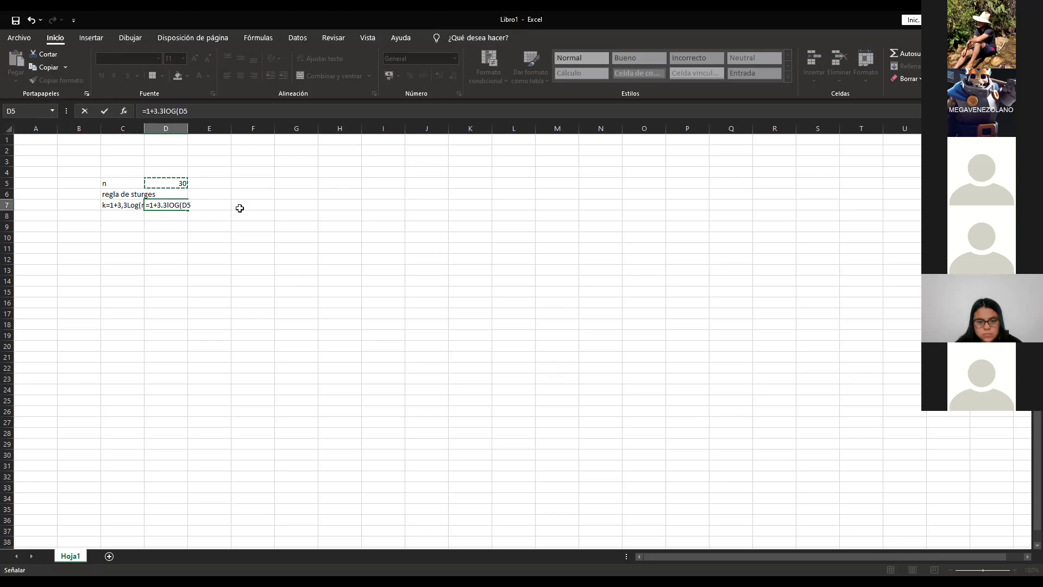
{"action": "type", "text": ")"}
{"action": "key", "text": "Return"}
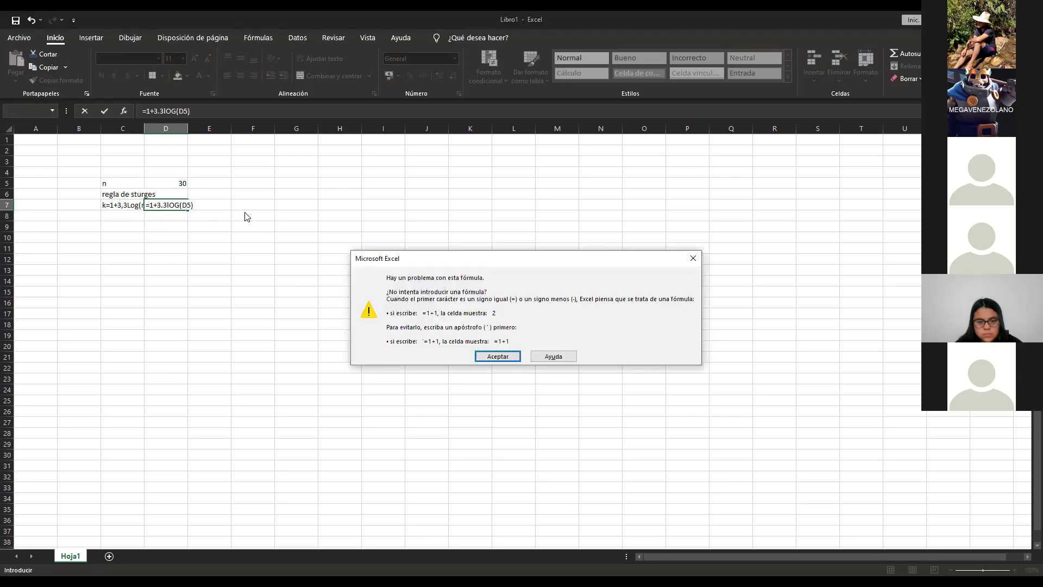
{"action": "key", "text": "Return"}
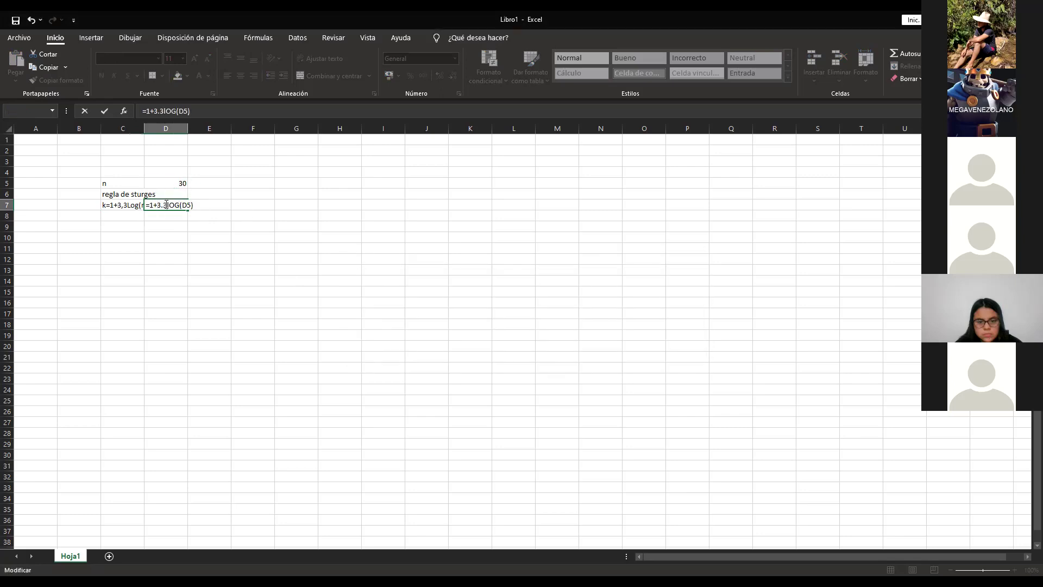
{"action": "type", "text": "*"}
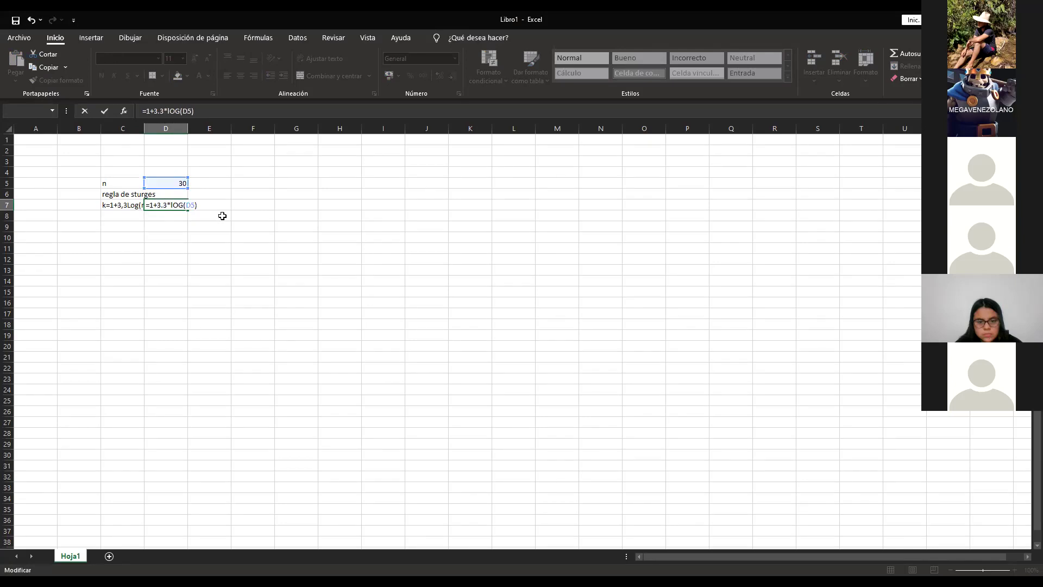
{"action": "key", "text": "Return"}
{"action": "key", "text": "Up"}
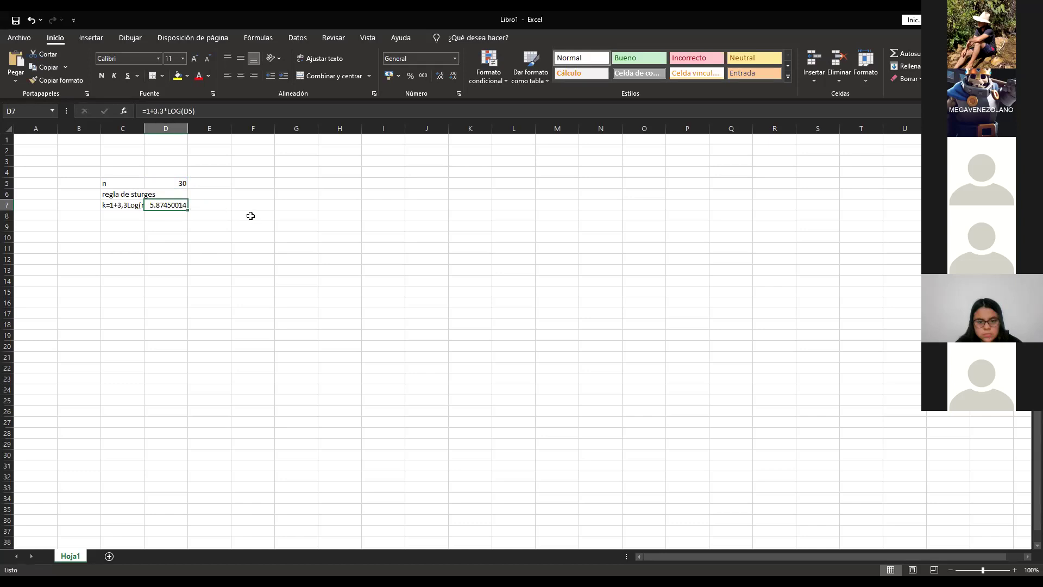
Step: Round the k value to zero decimals in E7 with =REDONDEAR(D7;0)
{"action": "left_click", "coordinate": [214, 205]}
{"action": "type", "text": "="}
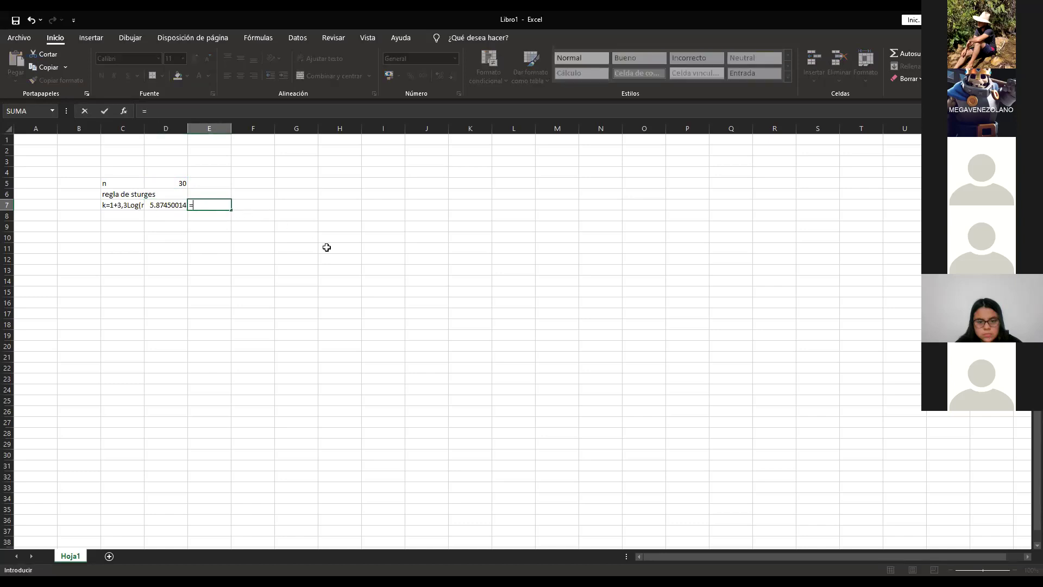
{"action": "type", "text": "REDOND"}
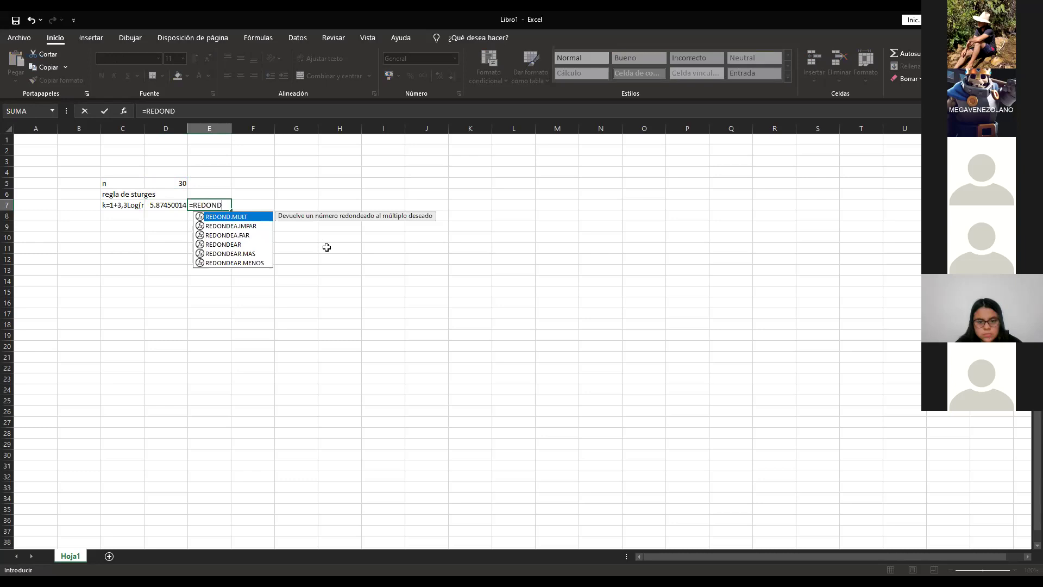
{"action": "type", "text": "EAR"}
{"action": "key", "text": "Return"}
{"action": "key", "text": "Up"}
{"action": "key", "text": "F2"}
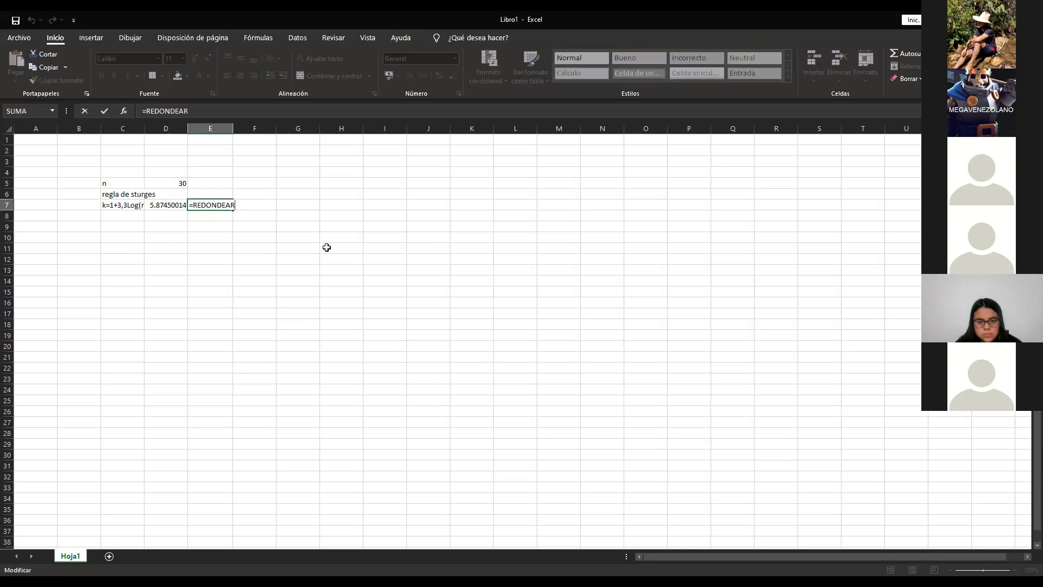
{"action": "type", "text": "("}
{"action": "left_click", "coordinate": [163, 203]}
{"action": "type", "text": ";"}
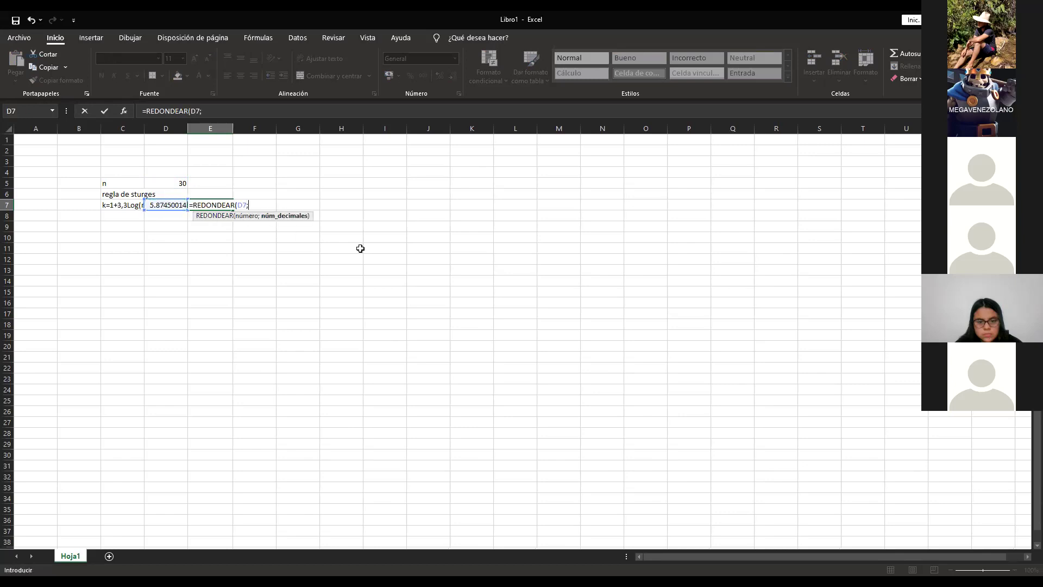
{"action": "type", "text": "0"}
{"action": "key", "text": "Return"}
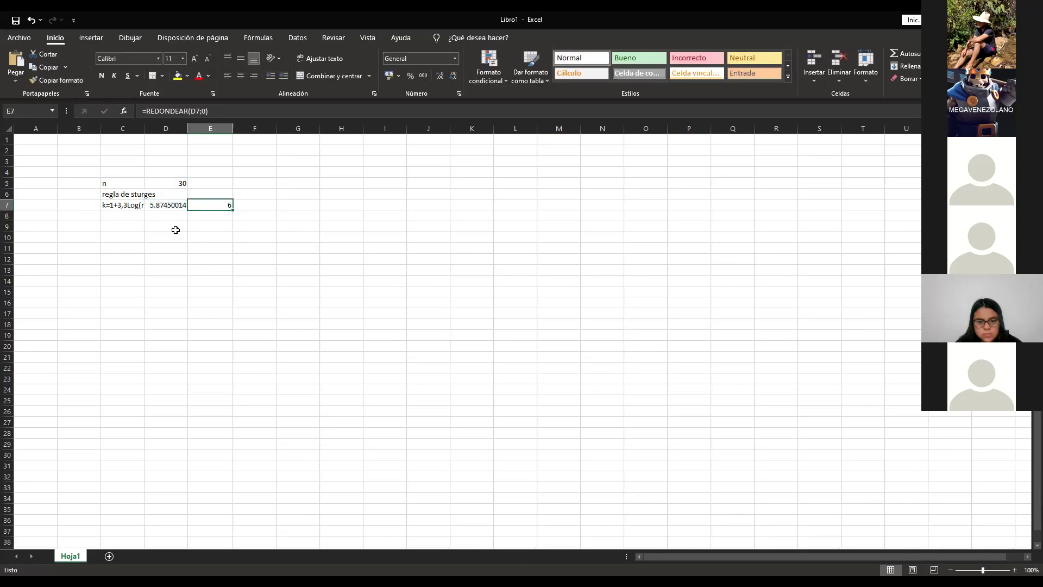
{"action": "left_click", "coordinate": [174, 207]}
{"action": "left_click", "coordinate": [215, 205]}
{"action": "left_click", "coordinate": [285, 245]}
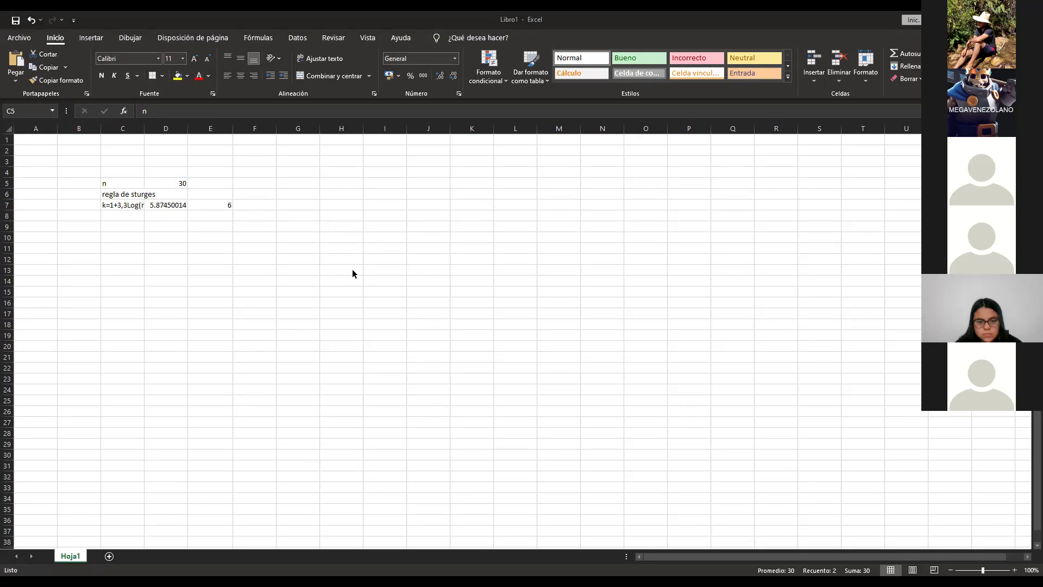
Step: Enter the numbers 1 to 5 down column C in cells C9 to C13
{"action": "left_click", "coordinate": [114, 227]}
{"action": "key", "text": "Left"}
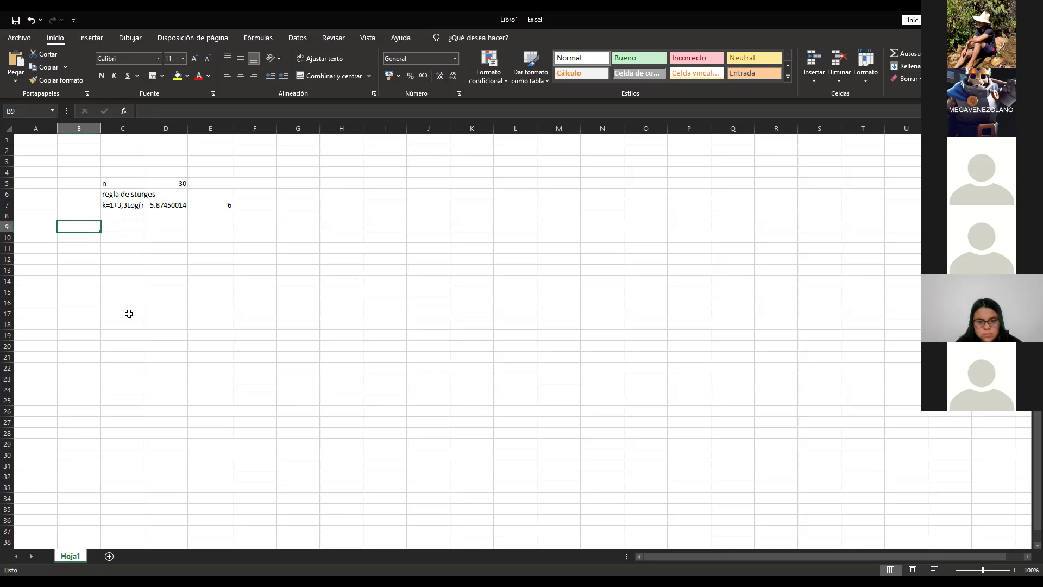
{"action": "key", "text": "Right"}
{"action": "type", "text": "1"}
{"action": "key", "text": "Return"}
{"action": "key", "text": "Up"}
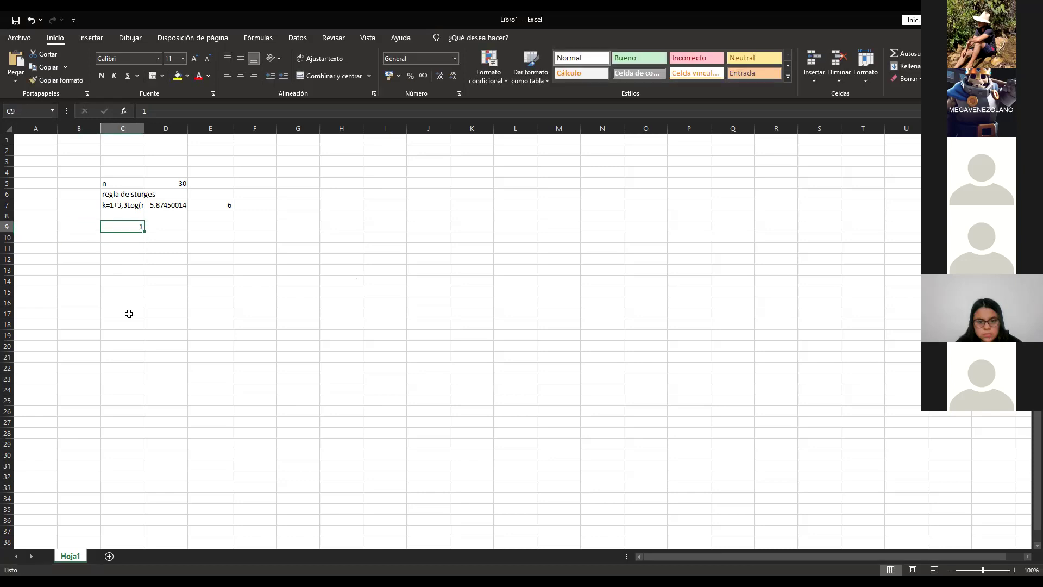
{"action": "key", "text": "Return"}
{"action": "type", "text": "2"}
{"action": "key", "text": "Return"}
{"action": "type", "text": "3"}
{"action": "key", "text": "Return"}
{"action": "type", "text": "4"}
{"action": "key", "text": "Return"}
{"action": "type", "text": "5"}
{"action": "key", "text": "Return"}
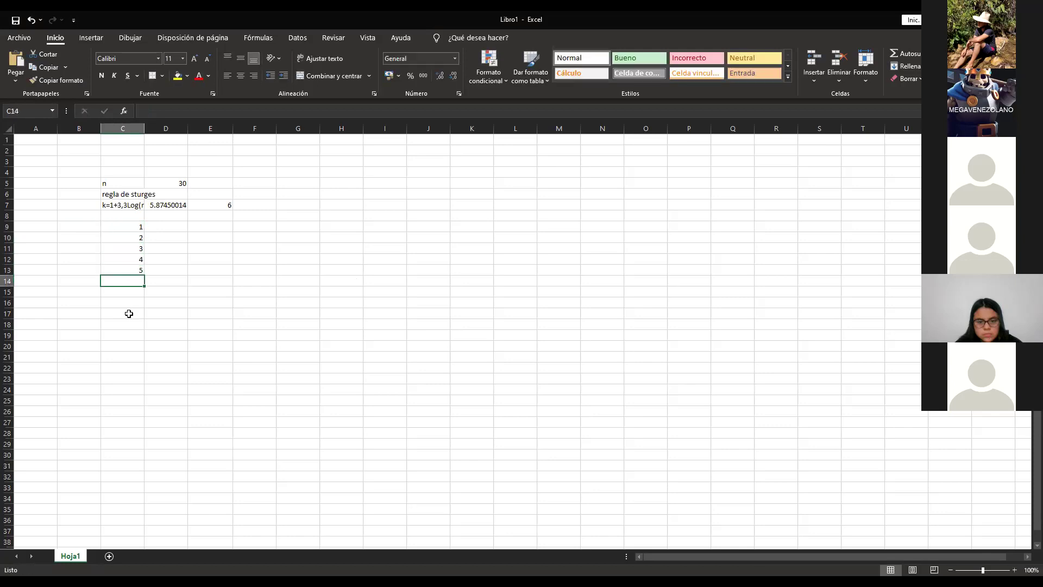
Step: Extend the number series from C9:C13 down to 30 in C38
{"action": "left_click", "coordinate": [122, 227]}
{"action": "mouse_move", "coordinate": [143, 232]}
{"action": "left_mouse_down"}
{"action": "mouse_move", "coordinate": [135, 238]}
{"action": "mouse_move", "coordinate": [133, 225]}
{"action": "left_mouse_up"}
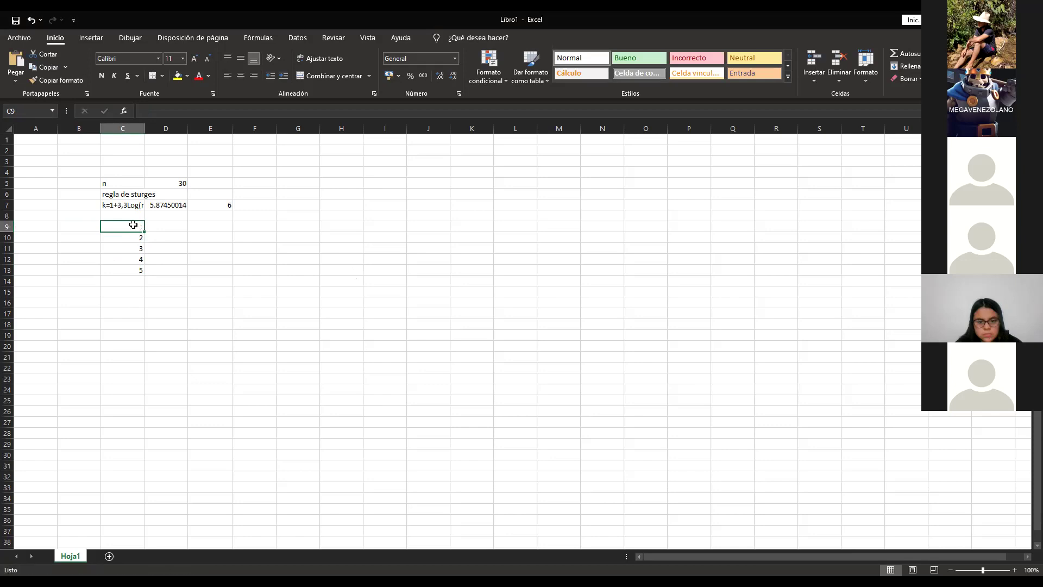
{"action": "double_click", "coordinate": [133, 227]}
{"action": "key", "text": "Return"}
{"action": "left_click", "coordinate": [138, 227]}
{"action": "left_click_drag", "start_coordinate": [139, 227], "coordinate": [140, 272]}
{"action": "left_click_drag", "start_coordinate": [134, 228], "coordinate": [141, 456]}
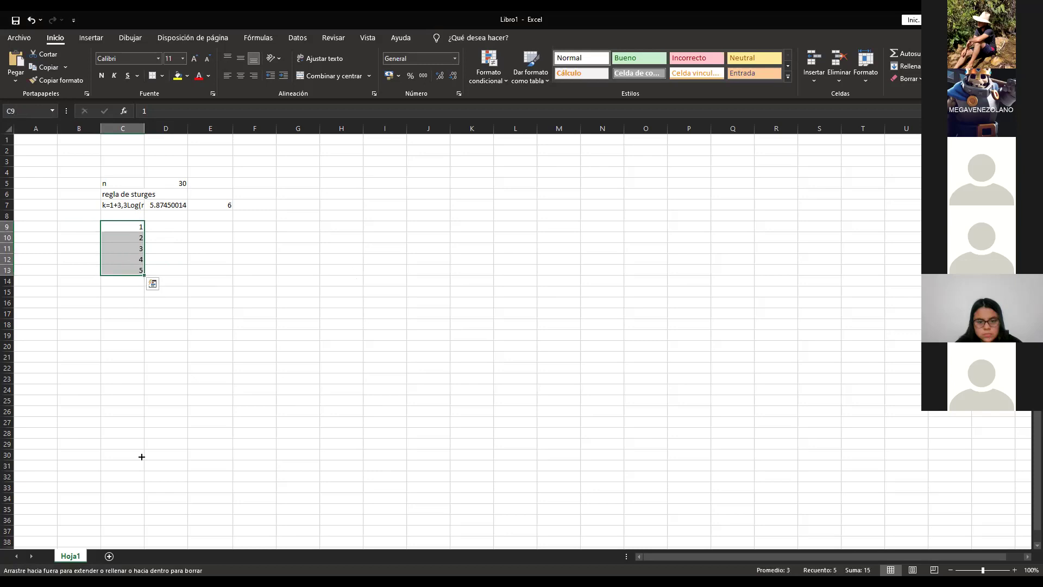
{"action": "left_click_drag", "start_coordinate": [133, 527], "coordinate": [178, 357]}
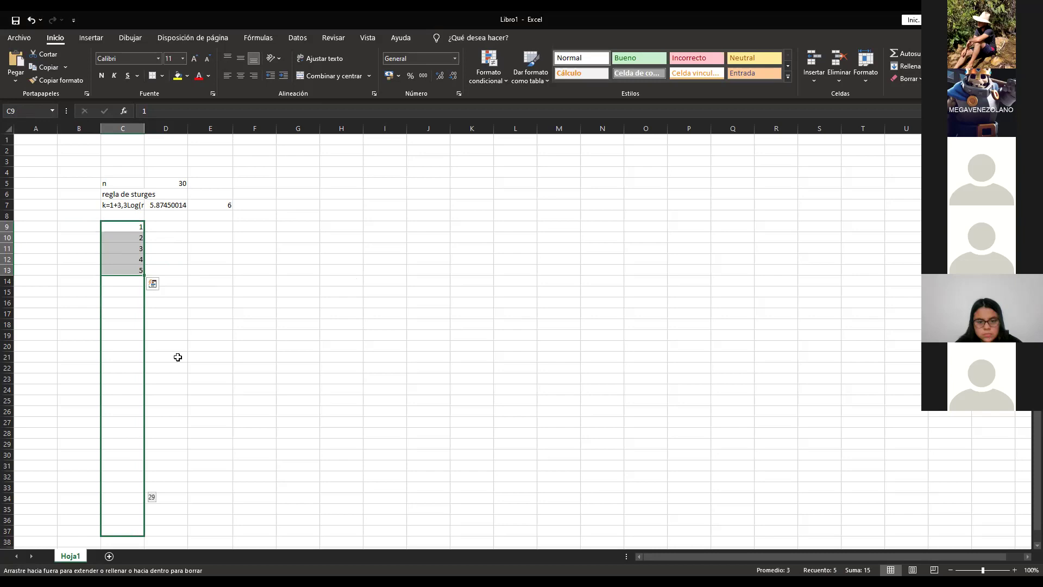
Step: Generate a random integer between 12 and 17 in D9 with =ALEATORIO.ENTRE(12;17)
{"action": "left_click", "coordinate": [155, 229]}
{"action": "type", "text": "="}
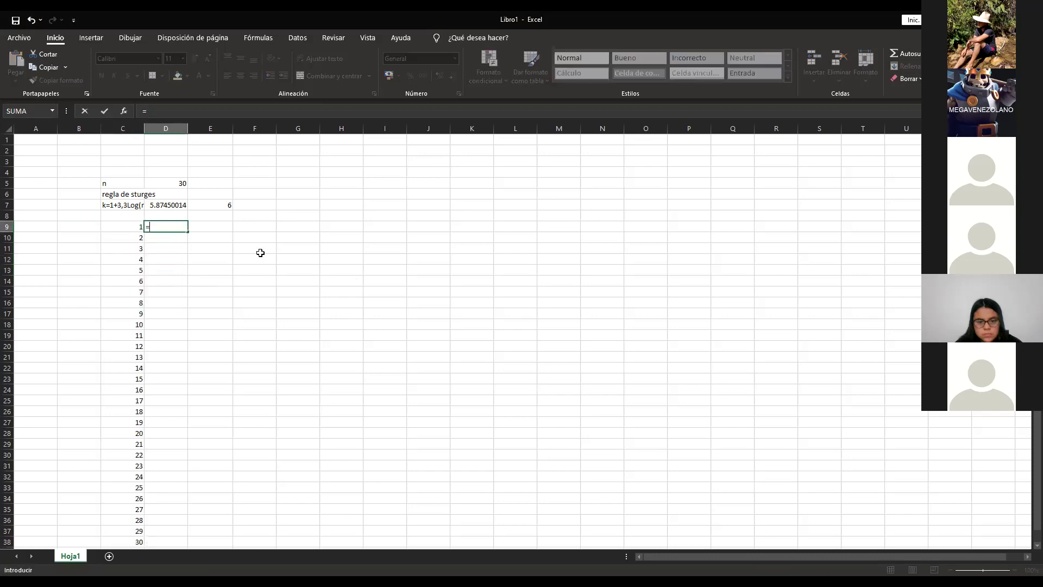
{"action": "type", "text": "ALEATORIO.ENTRE("}
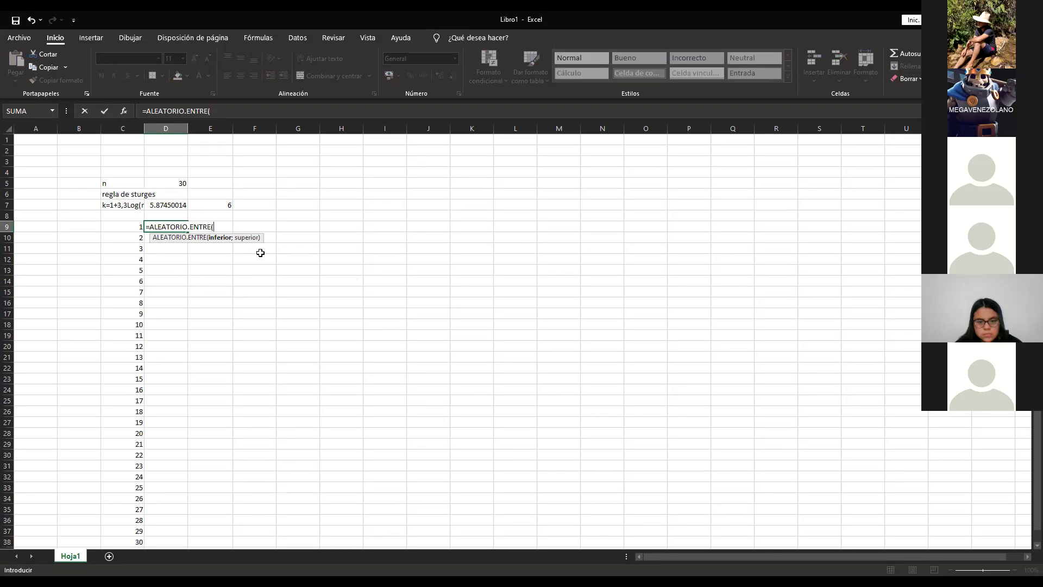
{"action": "type", "text": "12;17"}
{"action": "key", "text": "Return"}
Step: Copy the random-number formula from D9 down to D38, alongside all 30 numbered rows
{"action": "key", "text": "Up"}
{"action": "key", "text": "ctrl+c"}
{"action": "key", "text": "Left"}
{"action": "key", "text": "ctrl+Down"}
{"action": "key", "text": "Right"}
{"action": "key", "text": "ctrl+shift+Up"}
{"action": "key", "text": "ctrl+v"}
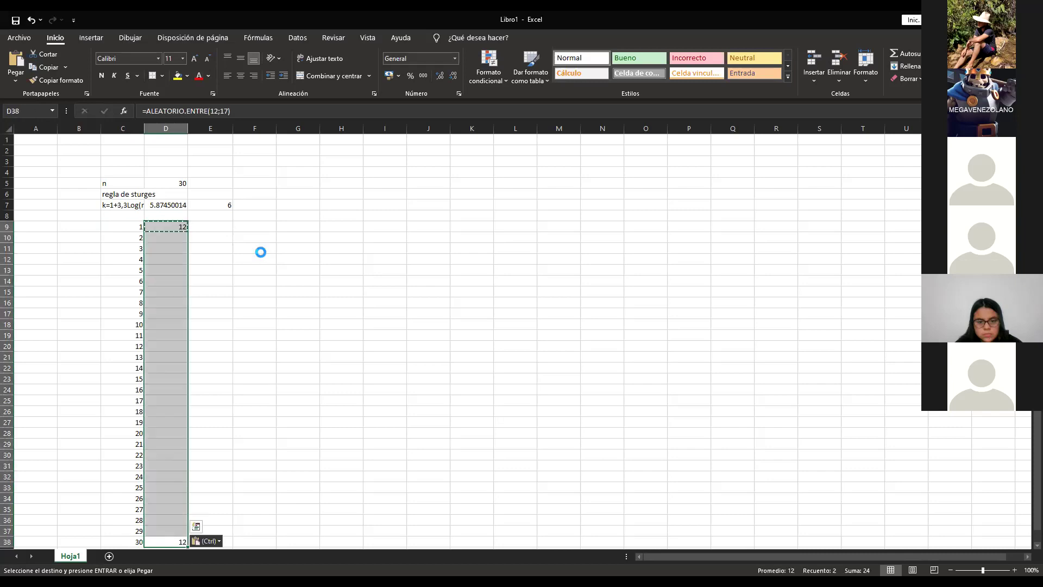
{"action": "key", "text": "Escape"}
{"action": "key", "text": "Down"}
{"action": "key", "text": "Up"}
{"action": "left_click_drag", "start_coordinate": [182, 215], "coordinate": [163, 531]}
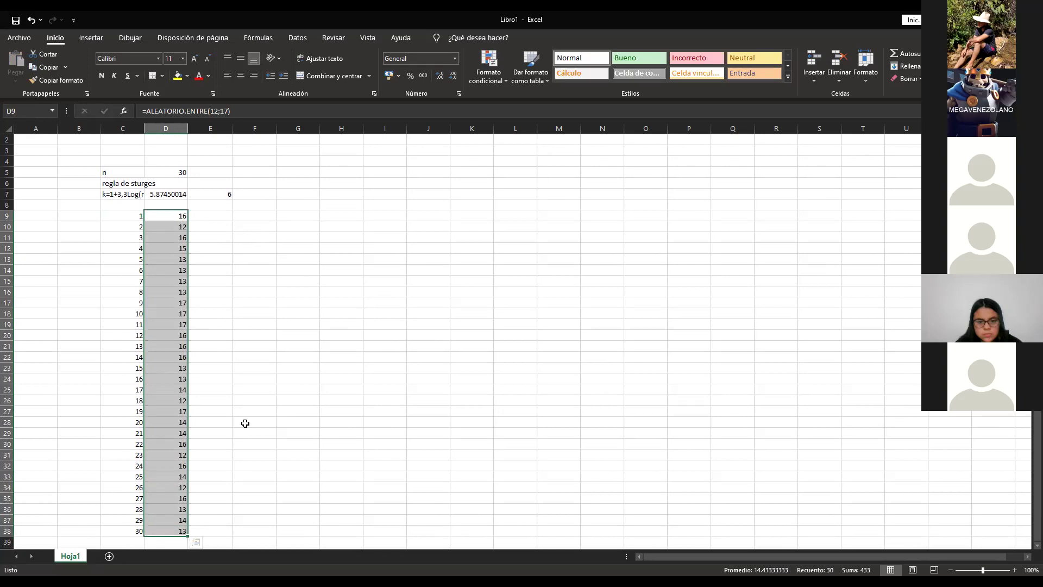
Step: Change the random-number formula in D9 to =ALEATORIO.ENTRE(10;30)
{"action": "left_click", "coordinate": [245, 421]}
{"action": "left_click", "coordinate": [174, 218]}
{"action": "left_click", "coordinate": [217, 111]}
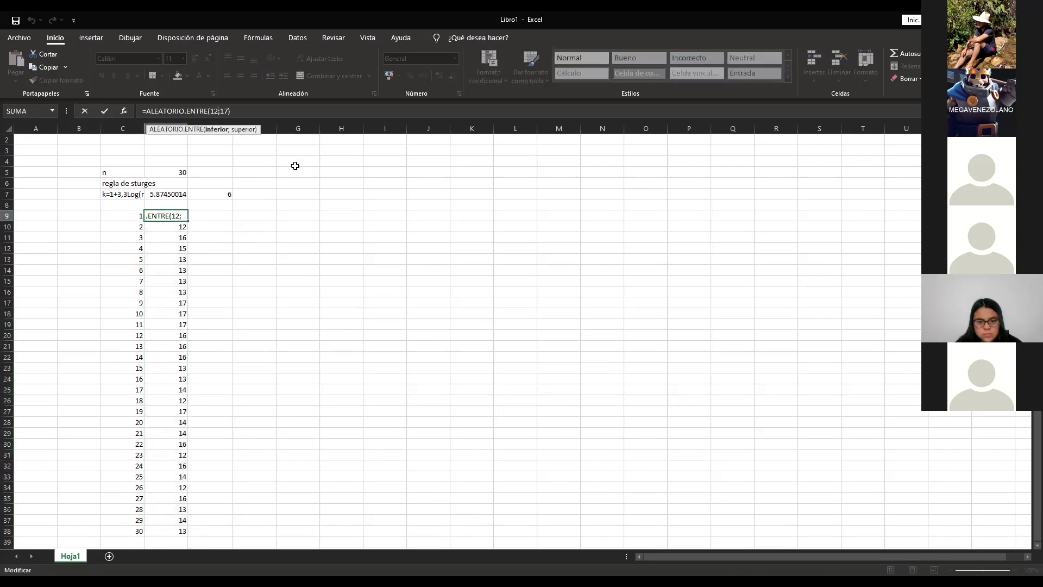
{"action": "key", "text": "BackSpace"}
{"action": "type", "text": "0"}
{"action": "key", "text": "Right"}
{"action": "key", "text": "Delete"}
{"action": "key", "text": "Delete"}
{"action": "type", "text": "30"}
{"action": "key", "text": "ctrl+Return"}
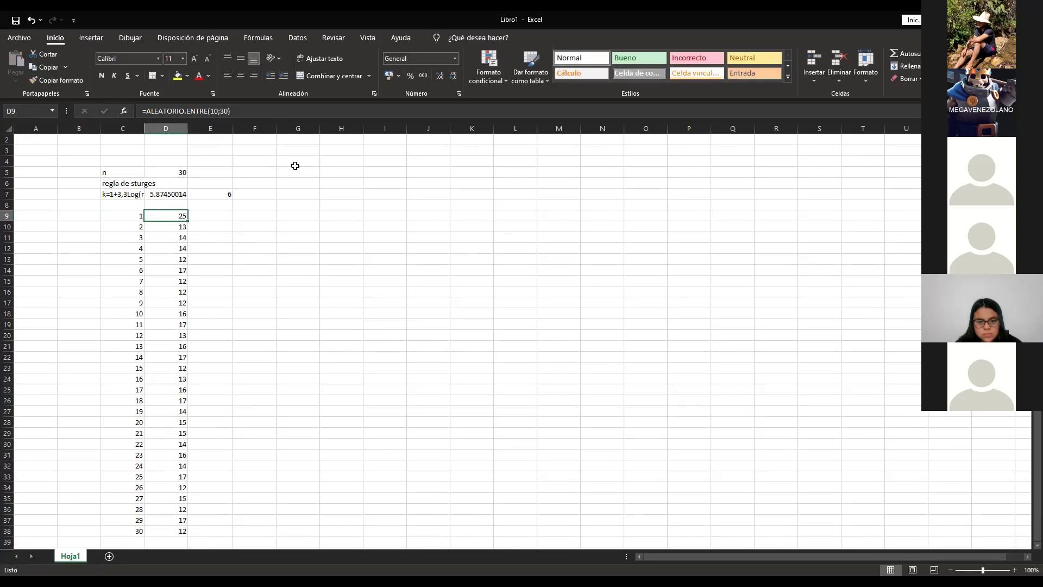
Step: Copy the updated random-number formula from D9 down through D38
{"action": "key", "text": "ctrl+c"}
{"action": "key", "text": "ctrl+Down"}
{"action": "key", "text": "ctrl+v"}
{"action": "key", "text": "ctrl+shift+Up"}
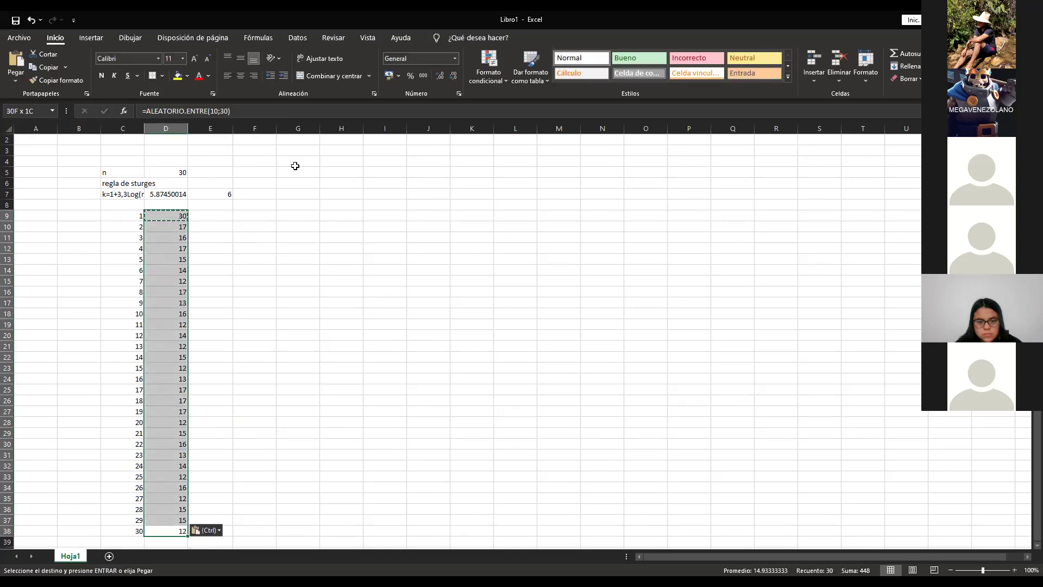
{"action": "key", "text": "Return"}
{"action": "key", "text": "Down"}
{"action": "key", "text": "Up"}
{"action": "key", "text": "Left"}
{"action": "key", "text": "ctrl+Up"}
{"action": "key", "text": "Right"}
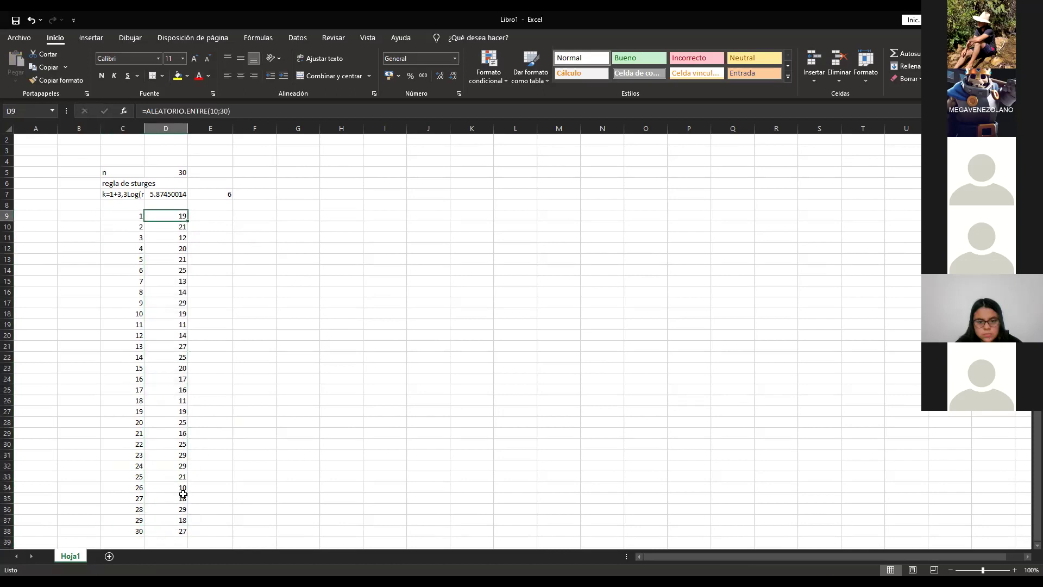
Step: Add the column headings DATOS in C8 and EDADES in D8
{"action": "left_click", "coordinate": [141, 204]}
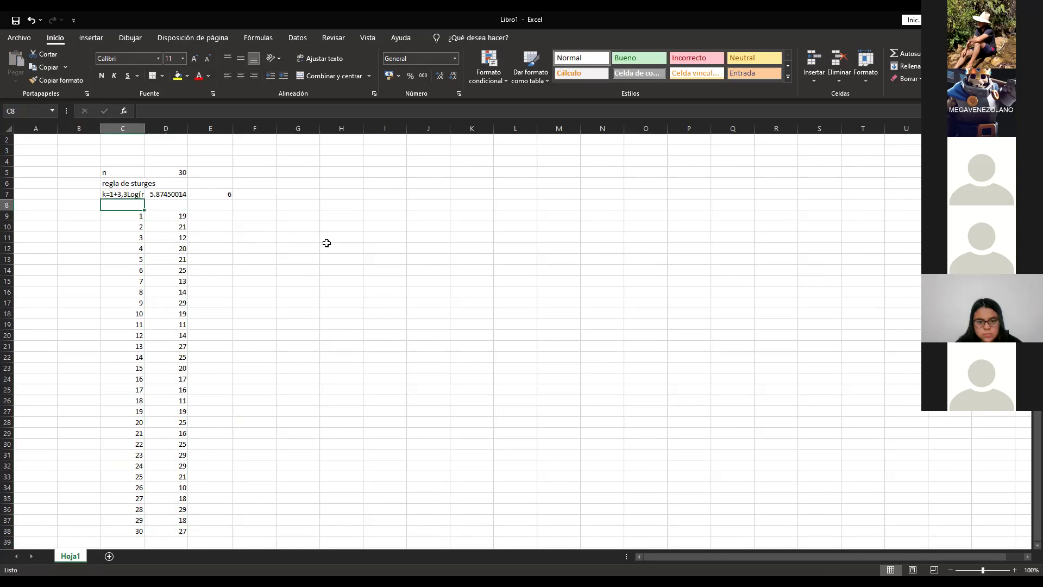
{"action": "type", "text": "DATOS"}
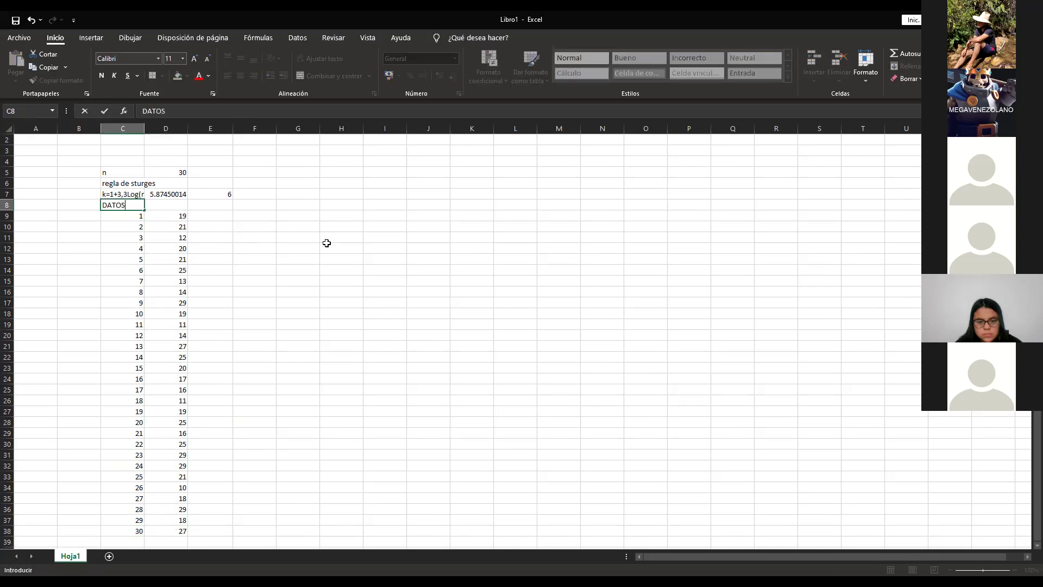
{"action": "key", "text": "Tab"}
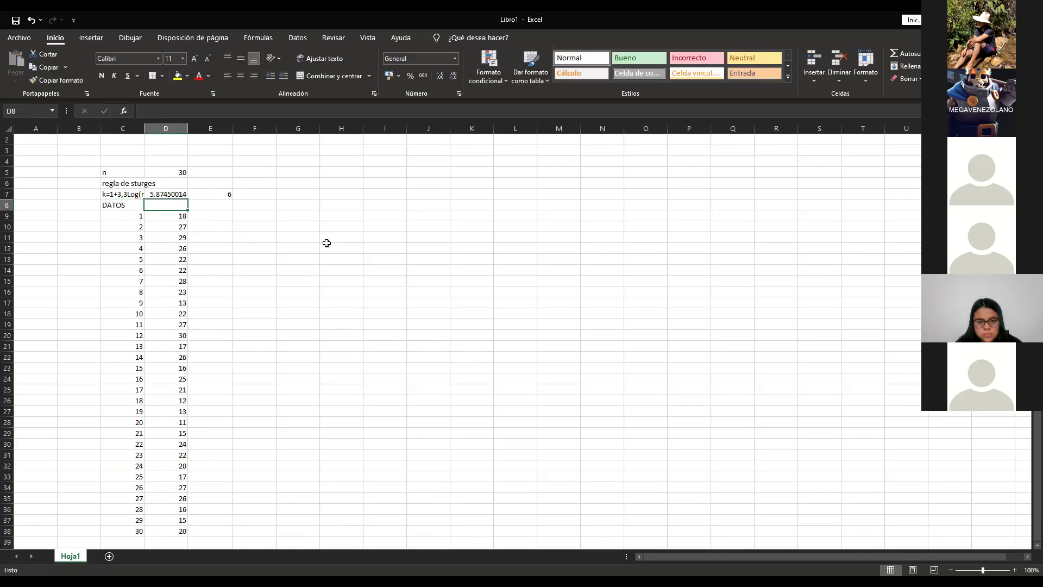
{"action": "type", "text": "EDADES"}
{"action": "key", "text": "Return"}
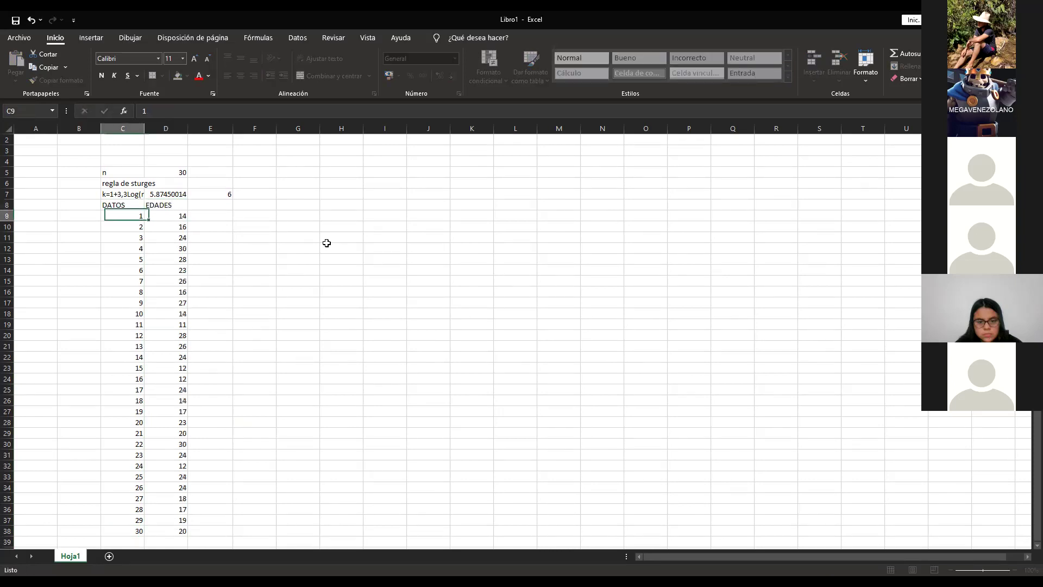
Step: Replace the random-number formulas in D9:D38 with their current values so the ages stay fixed
{"action": "key", "text": "Right"}
{"action": "key", "text": "ctrl+shift+Down"}
{"action": "key", "text": "ctrl+c"}
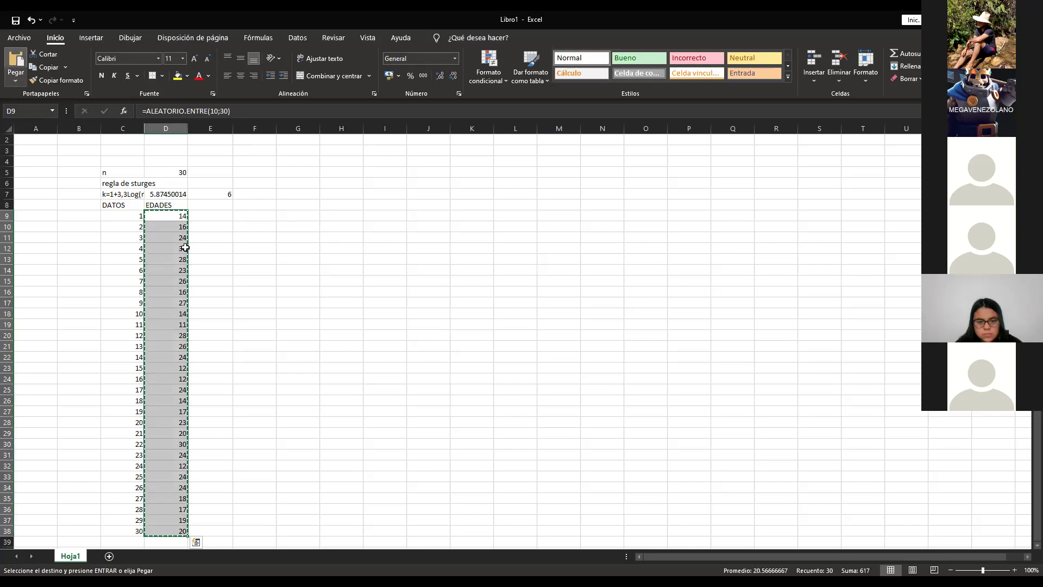
{"action": "key", "text": "Escape"}
{"action": "left_click", "coordinate": [206, 289]}
{"action": "left_click", "coordinate": [152, 216]}
{"action": "left_click", "coordinate": [138, 215]}
{"action": "left_click", "coordinate": [168, 227]}
{"action": "left_click", "coordinate": [168, 281]}
{"action": "left_click", "coordinate": [168, 314]}
Step: Centre the contents of the DATOS and EDADES table in C8:D38
{"action": "left_click_drag", "start_coordinate": [127, 208], "coordinate": [181, 531]}
{"action": "left_click", "coordinate": [240, 76]}
{"action": "left_click", "coordinate": [165, 302]}
{"action": "left_click_drag", "start_coordinate": [123, 206], "coordinate": [155, 526]}
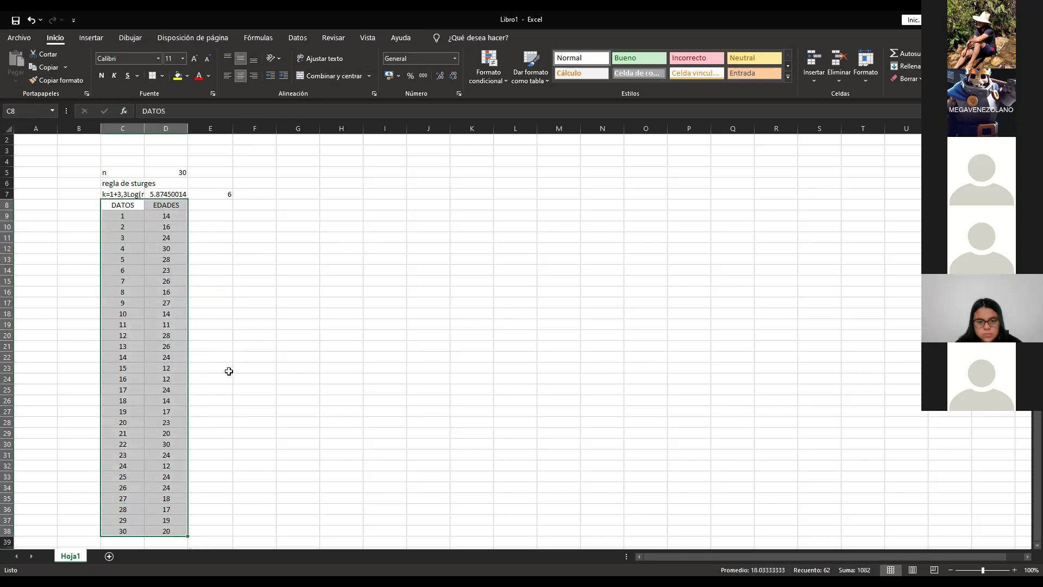
Step: Label cell G6 "Ancho de clase" and cell G7 "A"
{"action": "key", "text": "alt+Tab"}
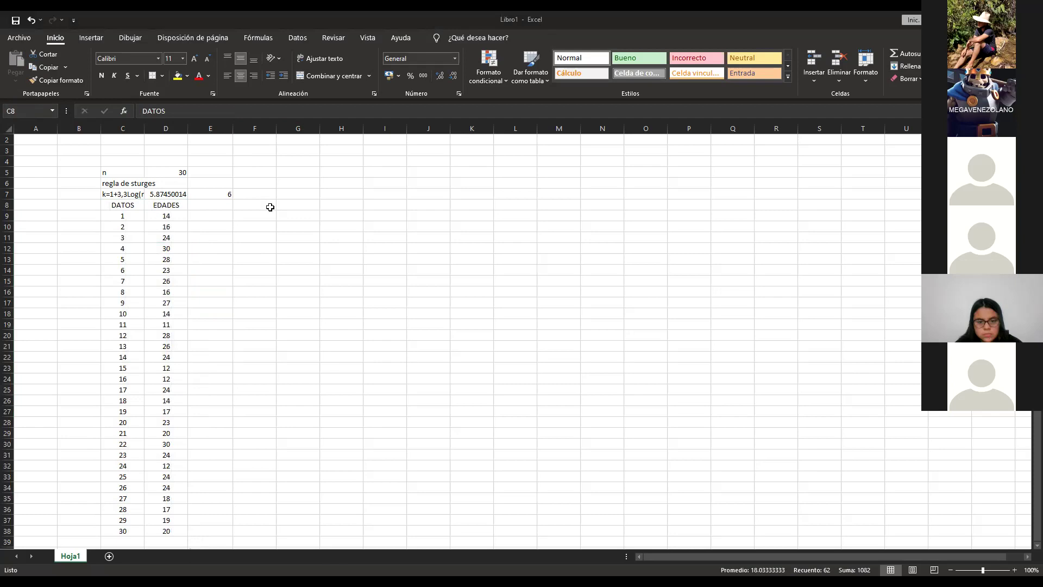
{"action": "left_click", "coordinate": [298, 194]}
{"action": "type", "text": "A"}
{"action": "key", "text": "Return"}
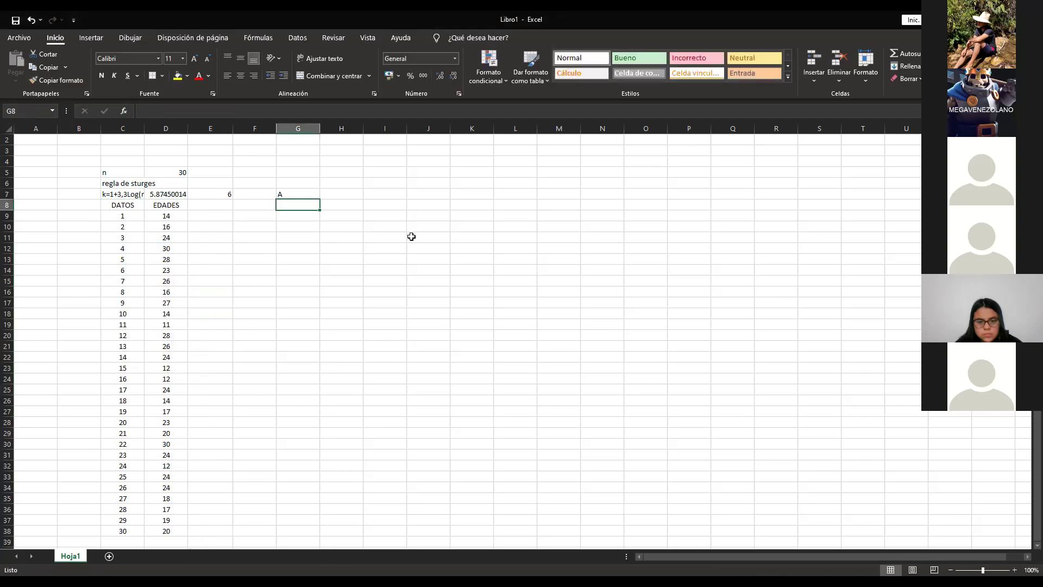
{"action": "key", "text": "Up"}
{"action": "key", "text": "Right"}
{"action": "key", "text": "Up"}
{"action": "key", "text": "Left"}
{"action": "type", "text": "Ancho de clase"}
{"action": "key", "text": "Return"}
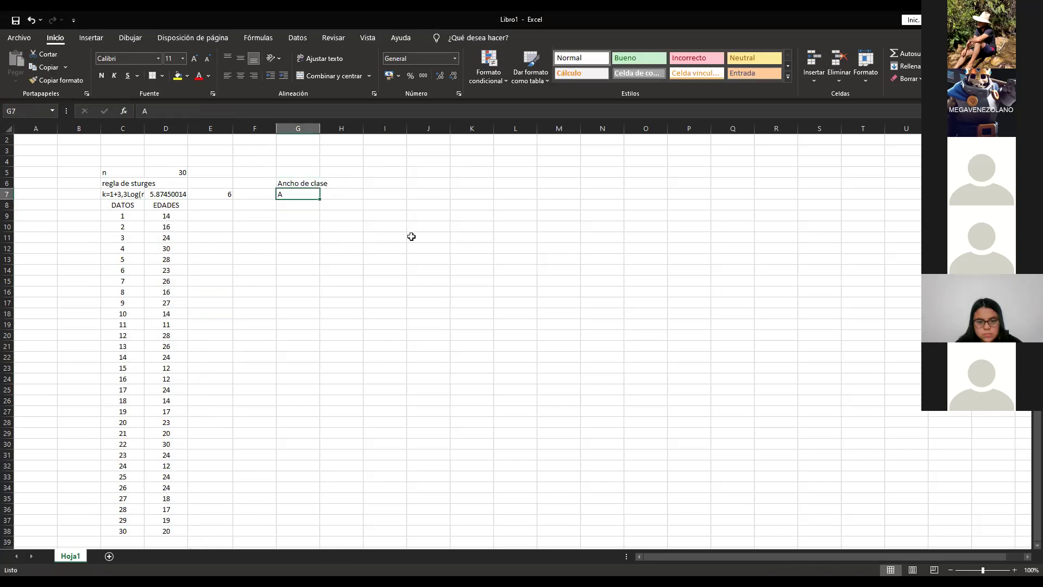
Step: Calculate the range of the ages in H7 with =MAX(D9:D38)-MIN(D9:D38)
{"action": "key", "text": "Down"}
{"action": "key", "text": "Right"}
{"action": "key", "text": "Up"}
{"action": "type", "text": "="}
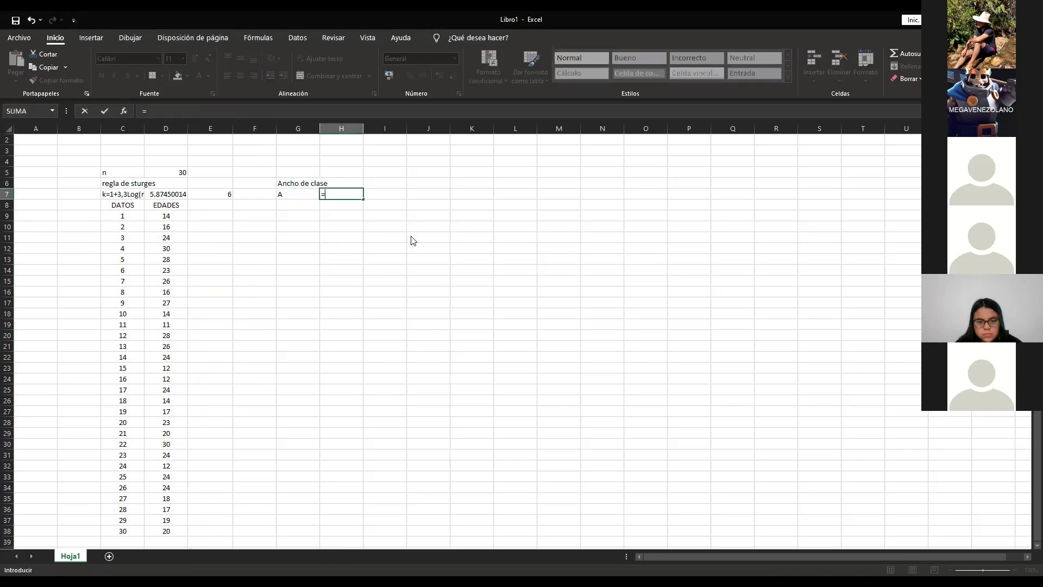
{"action": "key", "text": "alt+Tab"}
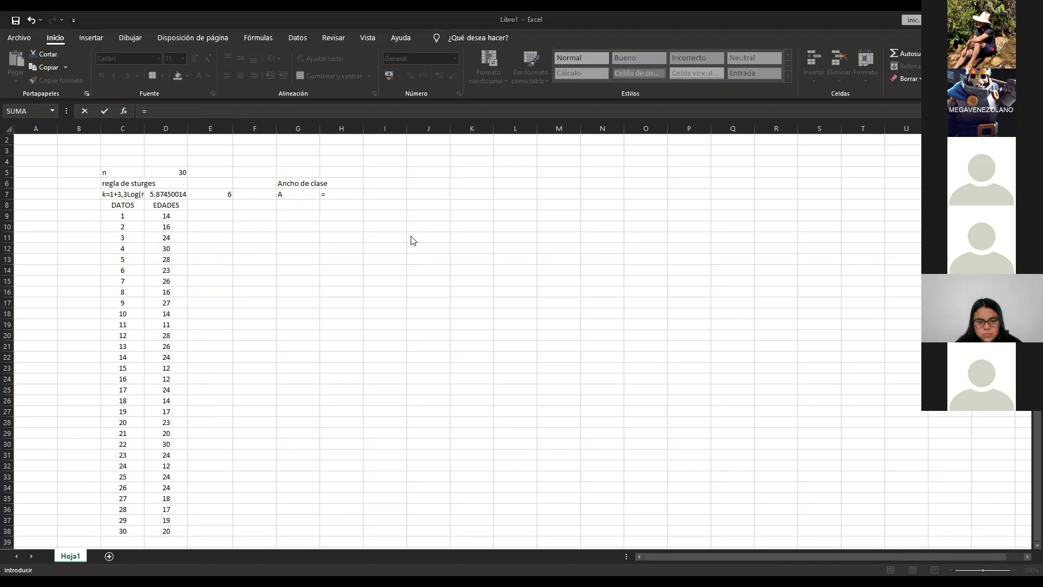
{"action": "left_click", "coordinate": [337, 302]}
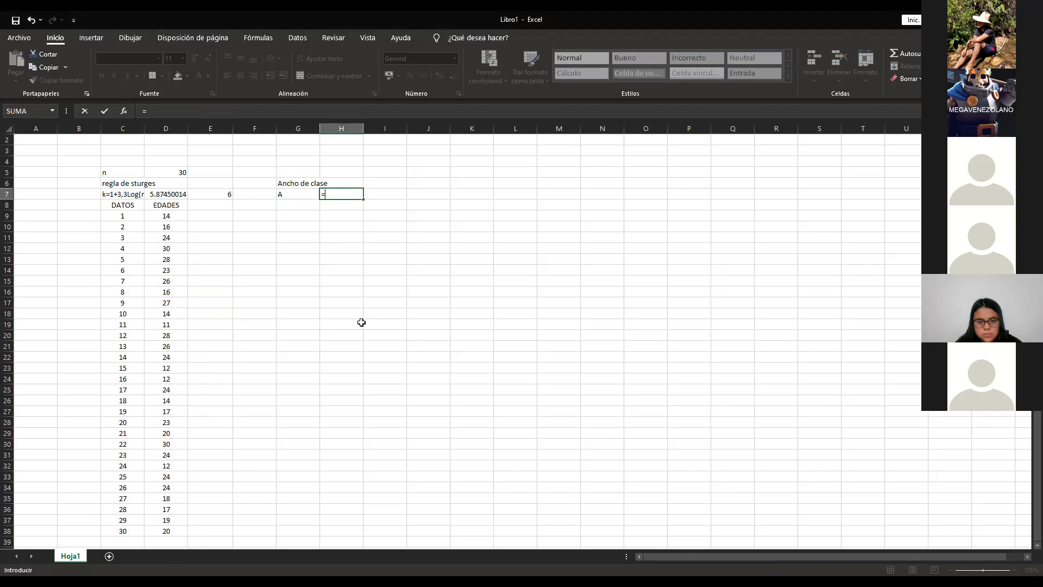
{"action": "type", "text": "max("}
{"action": "key", "text": "Left"}
{"action": "key", "text": "Left"}
{"action": "key", "text": "Left"}
{"action": "key", "text": "Left"}
{"action": "key", "text": "Down"}
{"action": "key", "text": "Down"}
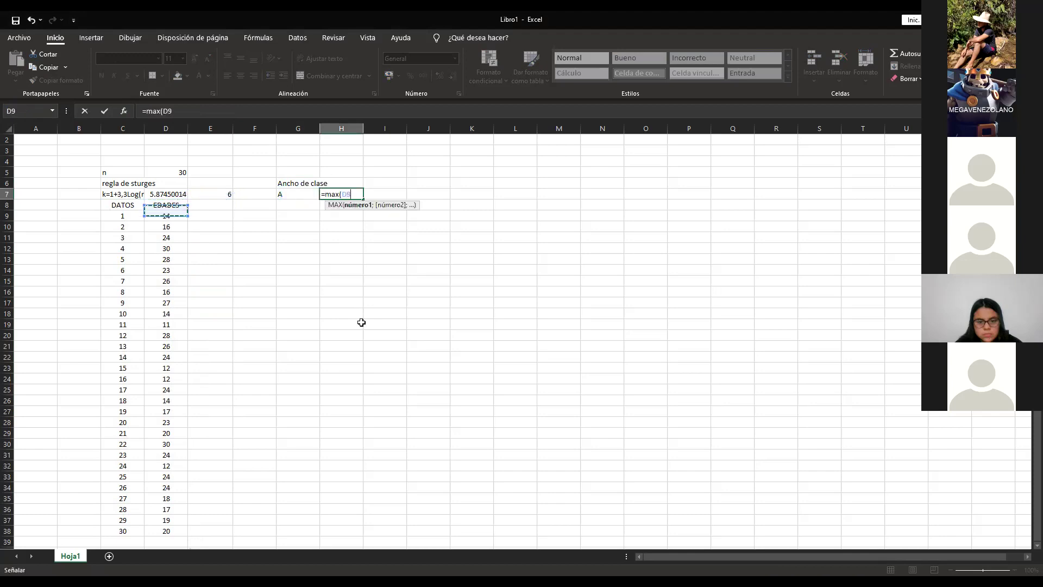
{"action": "key", "text": "ctrl+shift+Down"}
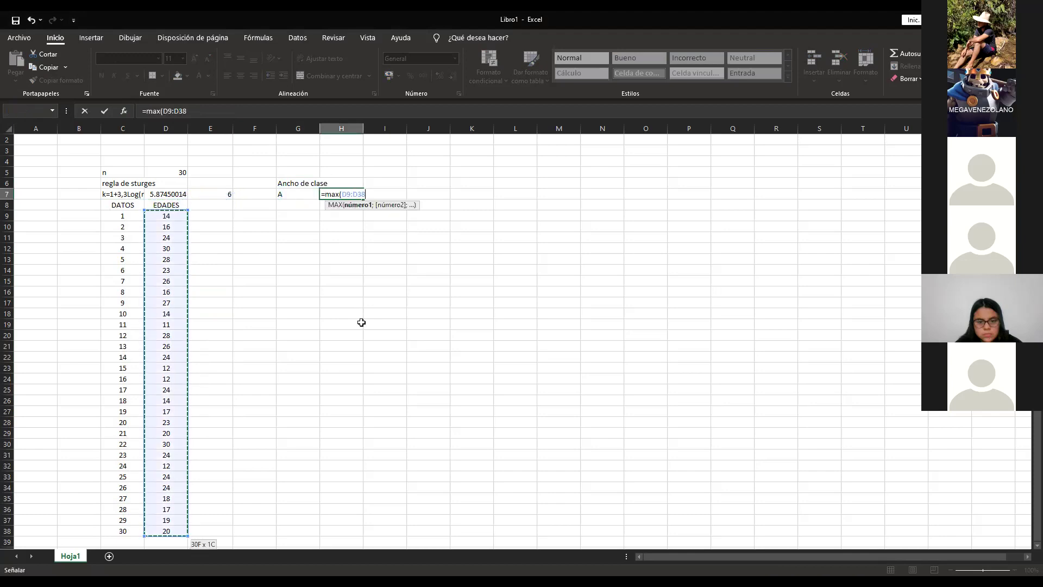
{"action": "type", "text": ")-"}
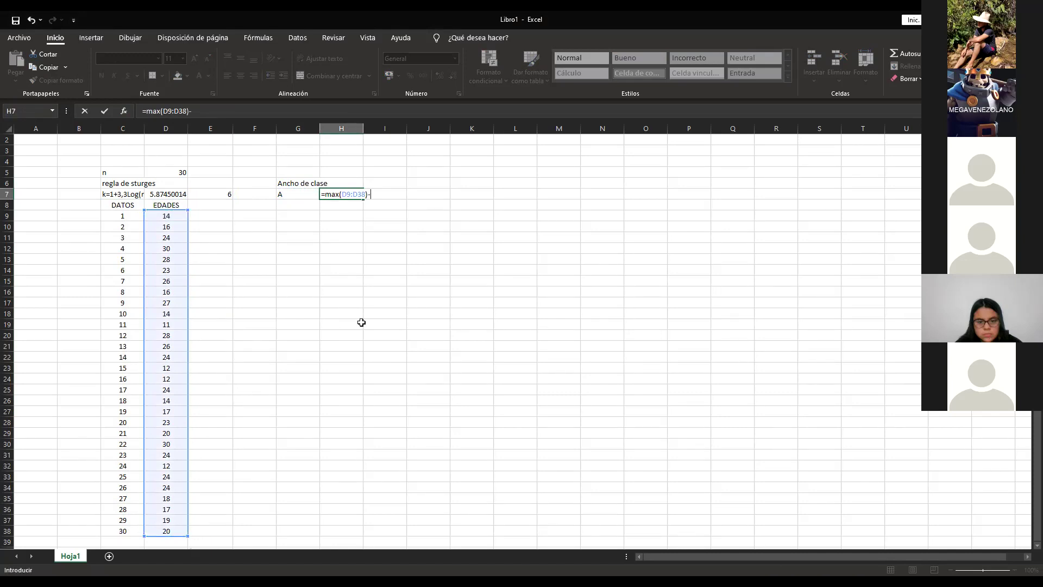
{"action": "type", "text": "MIN"}
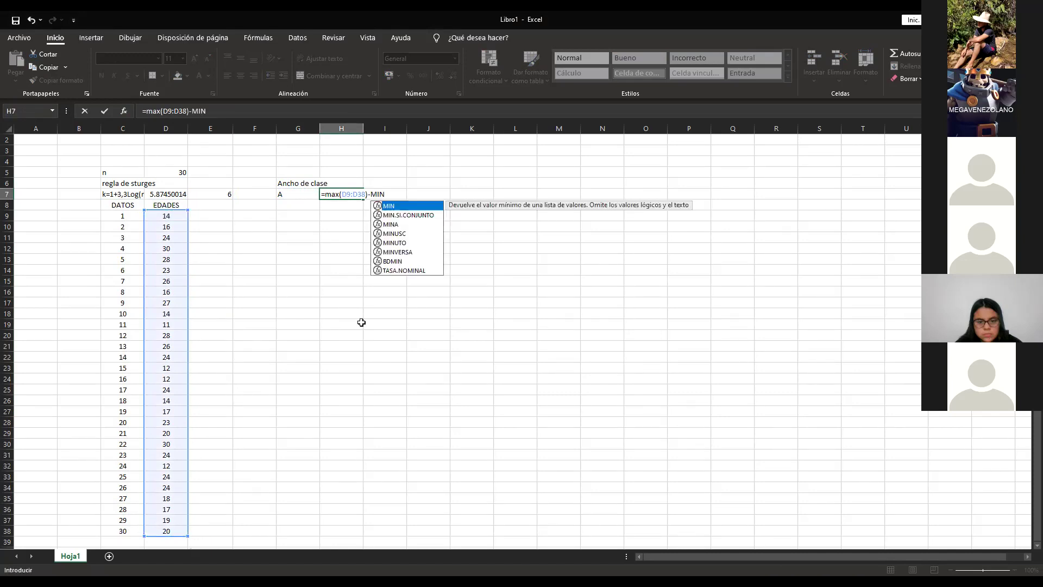
{"action": "type", "text": "("}
{"action": "key", "text": "Left"}
{"action": "key", "text": "Left"}
{"action": "key", "text": "Left"}
{"action": "key", "text": "Left"}
{"action": "key", "text": "Down"}
{"action": "key", "text": "Down"}
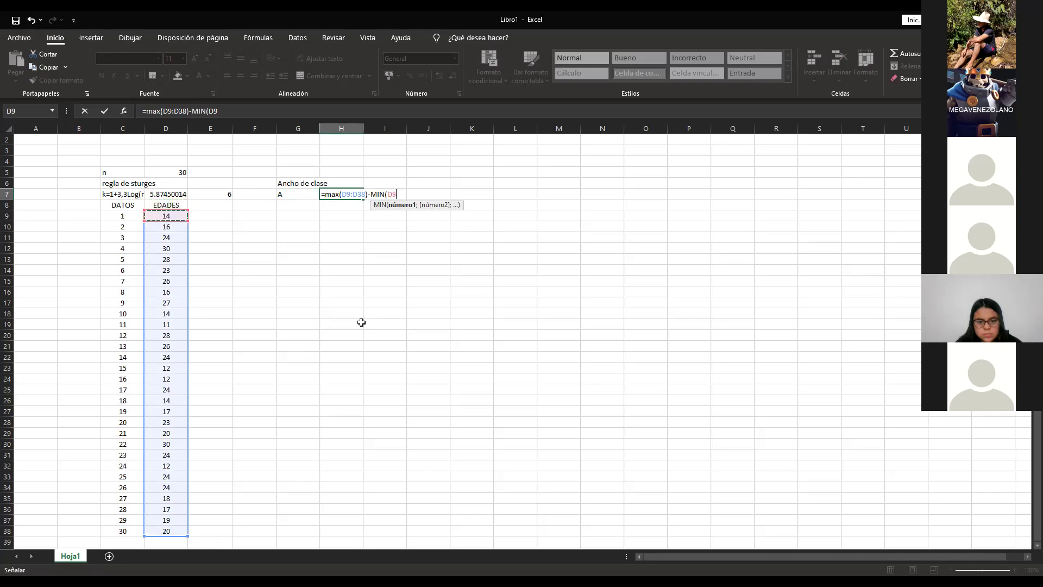
{"action": "key", "text": "ctrl+shift+Down"}
{"action": "key", "text": "ctrl+Return"}
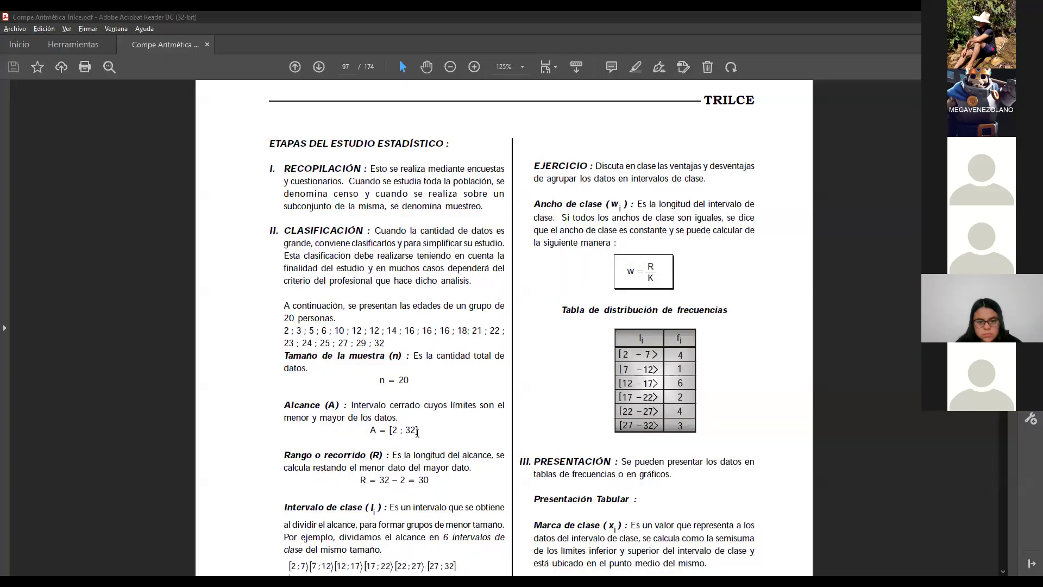
Step: In the Adobe Acrobat Reader PDF, examine the definition and worked example of Rango o recorrido (R)
{"action": "scroll", "coordinate": [419, 432], "scroll_direction": "down", "scroll_amount": 2}
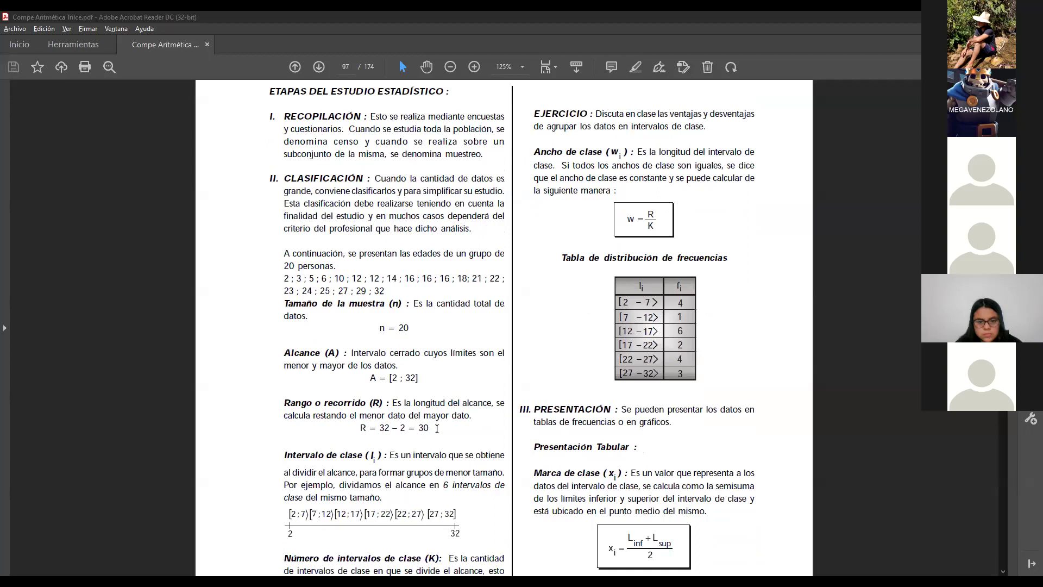
{"action": "left_click_drag", "start_coordinate": [437, 429], "coordinate": [285, 404]}
{"action": "left_click", "coordinate": [426, 426]}
{"action": "left_click_drag", "start_coordinate": [429, 430], "coordinate": [284, 405]}
{"action": "left_click", "coordinate": [432, 431]}
{"action": "mouse_move", "coordinate": [429, 430]}
{"action": "left_mouse_down"}
{"action": "mouse_move", "coordinate": [363, 428]}
{"action": "mouse_move", "coordinate": [284, 404]}
{"action": "mouse_move", "coordinate": [467, 419]}
{"action": "mouse_move", "coordinate": [433, 434]}
{"action": "mouse_move", "coordinate": [285, 414]}
{"action": "mouse_move", "coordinate": [283, 403]}
{"action": "left_mouse_up"}
{"action": "left_click", "coordinate": [460, 422]}
{"action": "left_click", "coordinate": [430, 428]}
{"action": "left_click", "coordinate": [433, 429]}
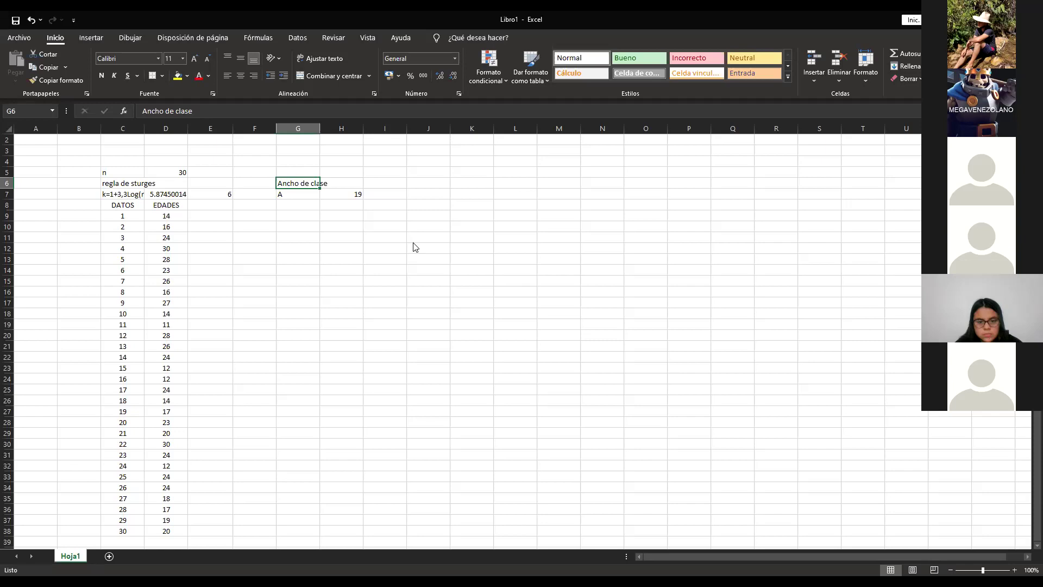
Step: Back in Excel, replace the label in G6 with "RANGO O RECORRIDO" and the one in G7 with "R"
{"action": "type", "text": "RA"}
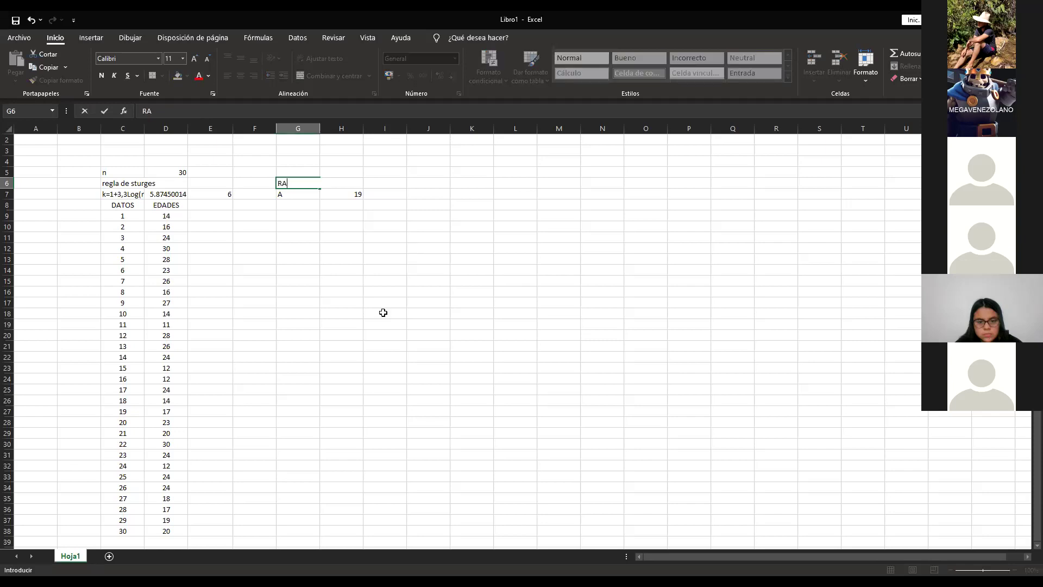
{"action": "type", "text": "NGO O RECORRIDO"}
{"action": "key", "text": "Return"}
{"action": "type", "text": "R"}
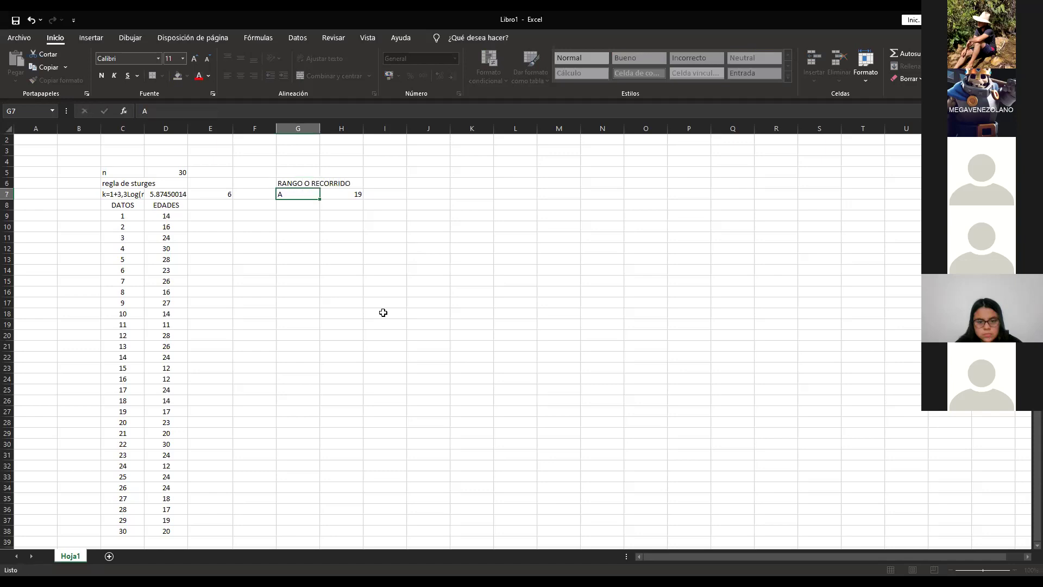
{"action": "key", "text": "Return"}
{"action": "key", "text": "Up"}
{"action": "type", "text": "R"}
{"action": "key", "text": "Return"}
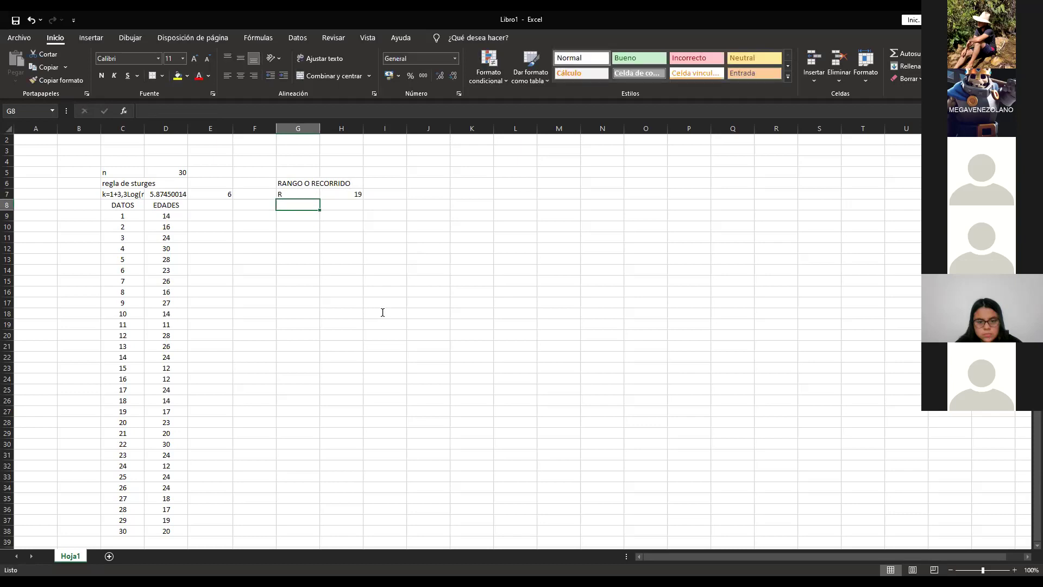
Step: Enter the label "Ancho de clase" in G8 below the range
{"action": "left_click", "coordinate": [383, 313]}
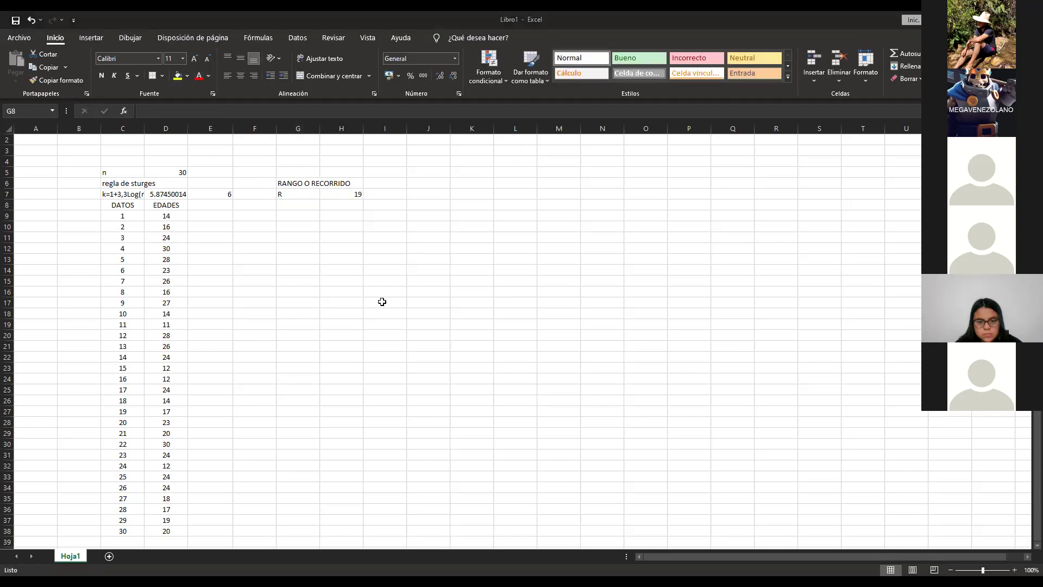
{"action": "type", "text": "Ancho de clase"}
{"action": "key", "text": "Return"}
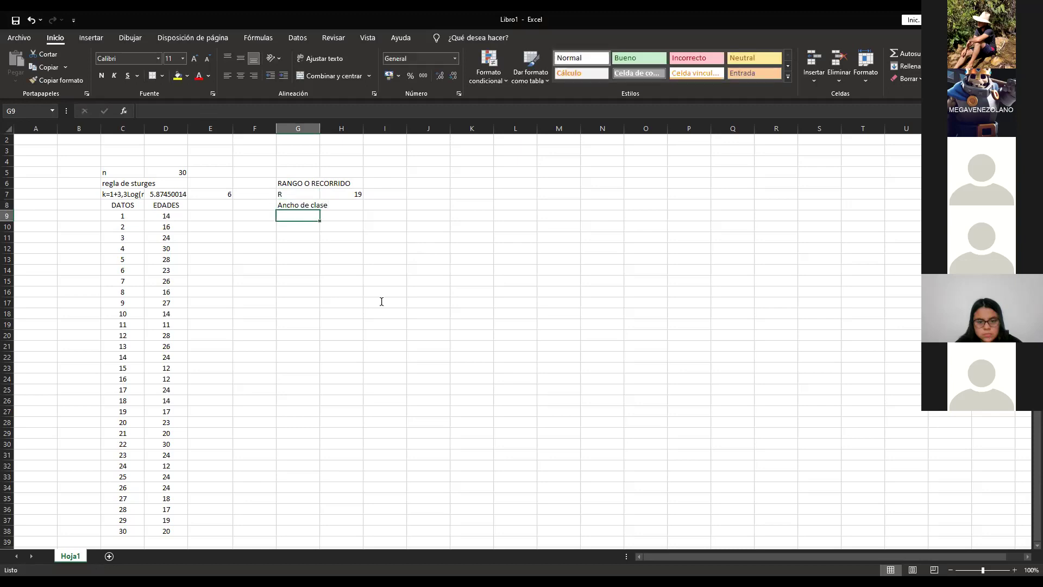
Step: Calculate the class width in H9 by dividing the range by the number of classes with =H7/E7
{"action": "key", "text": "Right"}
{"action": "type", "text": "="}
{"action": "key", "text": "Up"}
{"action": "key", "text": "Up"}
{"action": "type", "text": "/"}
{"action": "key", "text": "Left"}
{"action": "key", "text": "Left"}
{"action": "key", "text": "Left"}
{"action": "key", "text": "Up"}
{"action": "key", "text": "Up"}
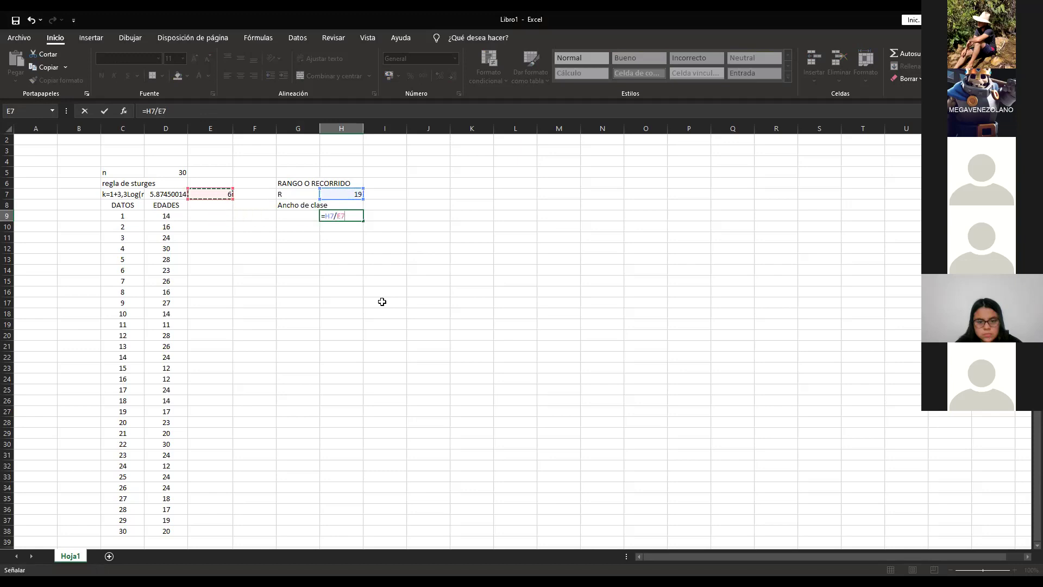
{"action": "key", "text": "Return"}
{"action": "key", "text": "Up"}
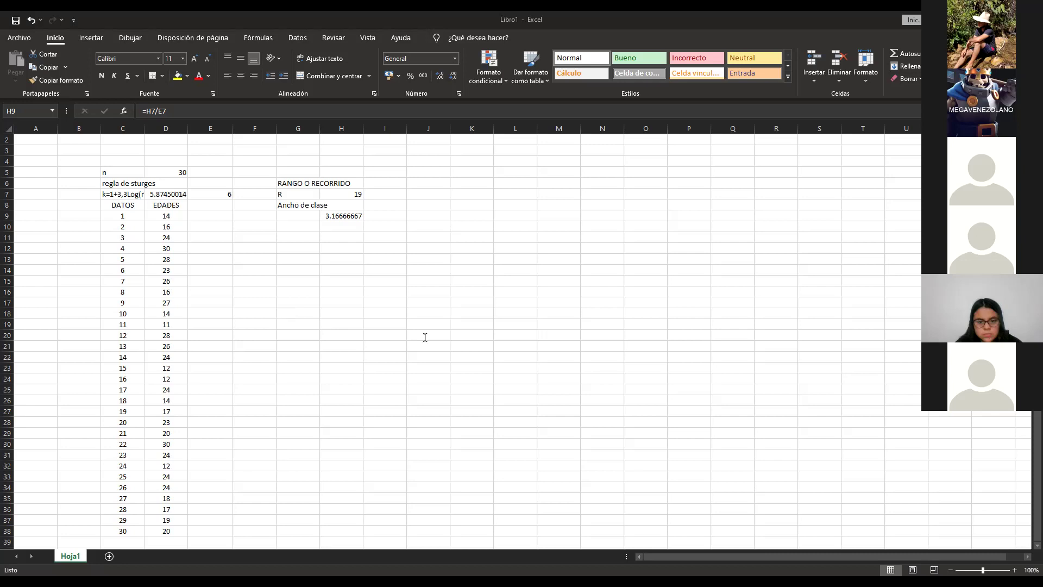
Step: Calculate the minimum age in I7, beside the range value, using the MIN function over D9:D38
{"action": "left_click", "coordinate": [262, 261]}
{"action": "left_click", "coordinate": [345, 195]}
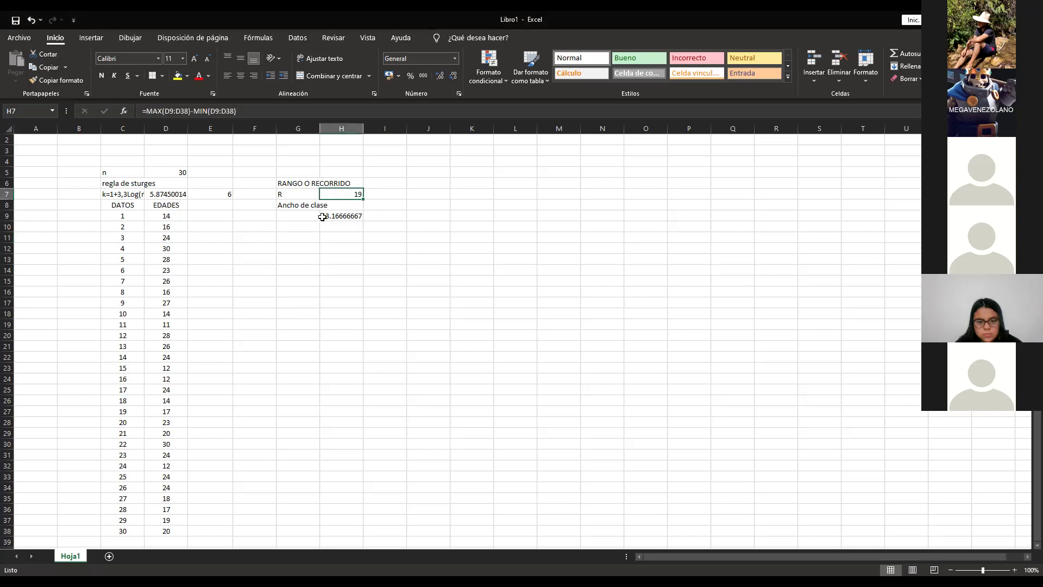
{"action": "left_click", "coordinate": [392, 192]}
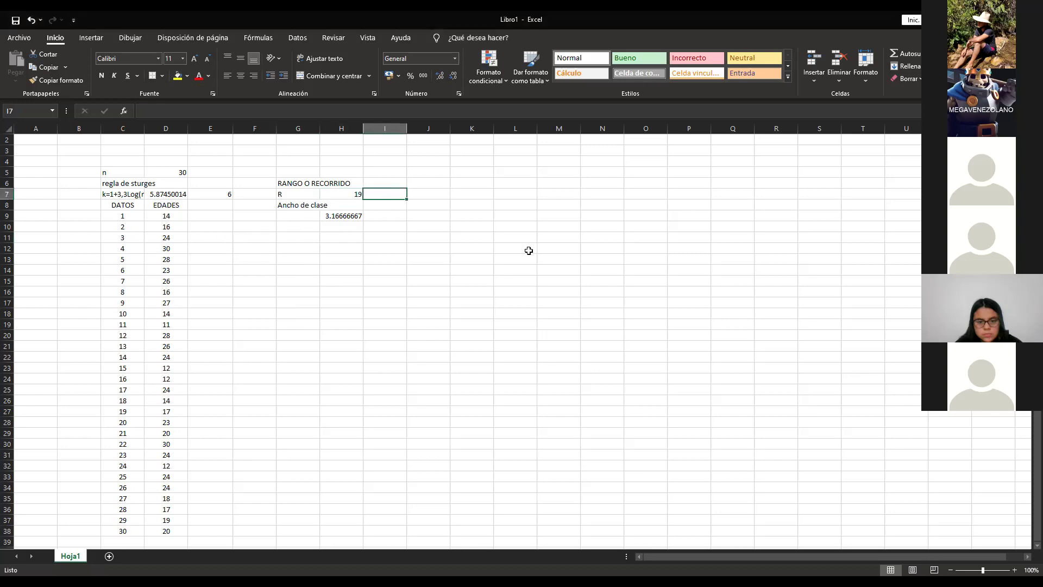
{"action": "type", "text": "="}
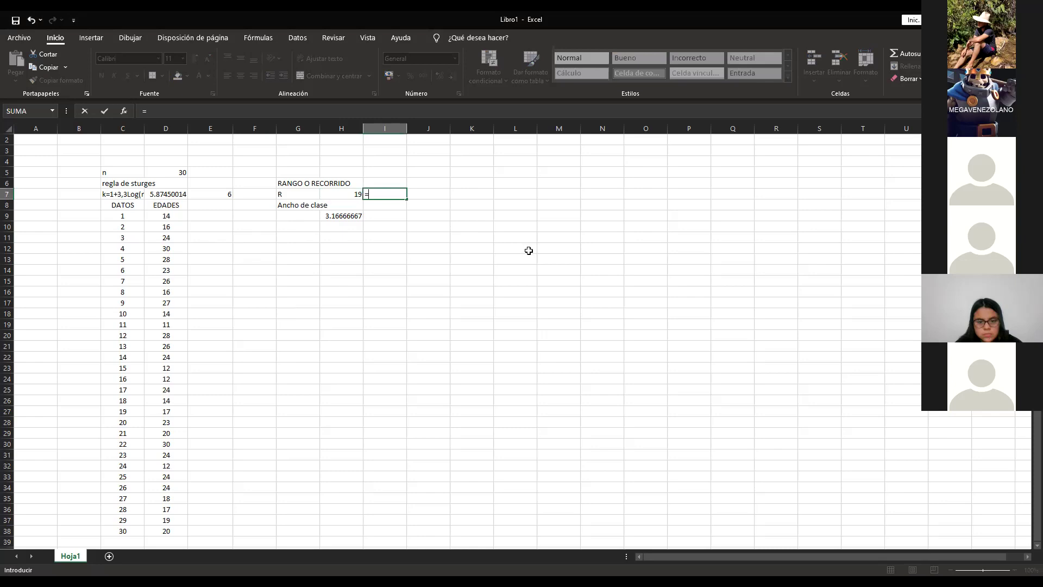
{"action": "type", "text": "min("}
{"action": "key", "text": "Down"}
{"action": "key", "text": "Down"}
{"action": "key", "text": "Left"}
{"action": "key", "text": "Left"}
{"action": "key", "text": "Left"}
{"action": "key", "text": "Left"}
{"action": "key", "text": "Left"}
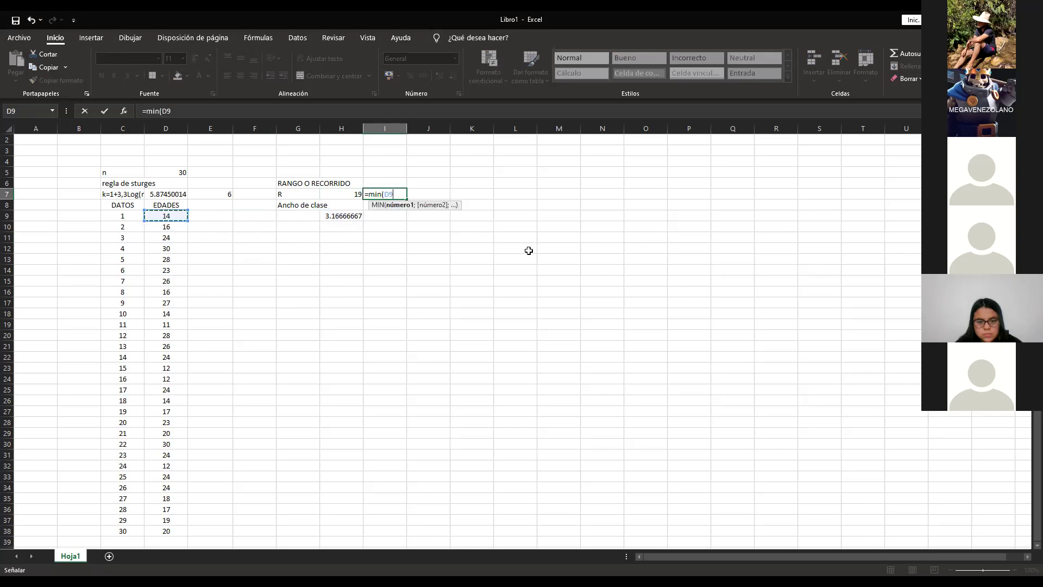
{"action": "key", "text": "Return"}
Step: Enter the header "Li" in G10 and the first lower class limit, 11, in G11
{"action": "key", "text": "Left"}
{"action": "key", "text": "Left"}
{"action": "key", "text": "Down"}
{"action": "key", "text": "Down"}
{"action": "key", "text": "Down"}
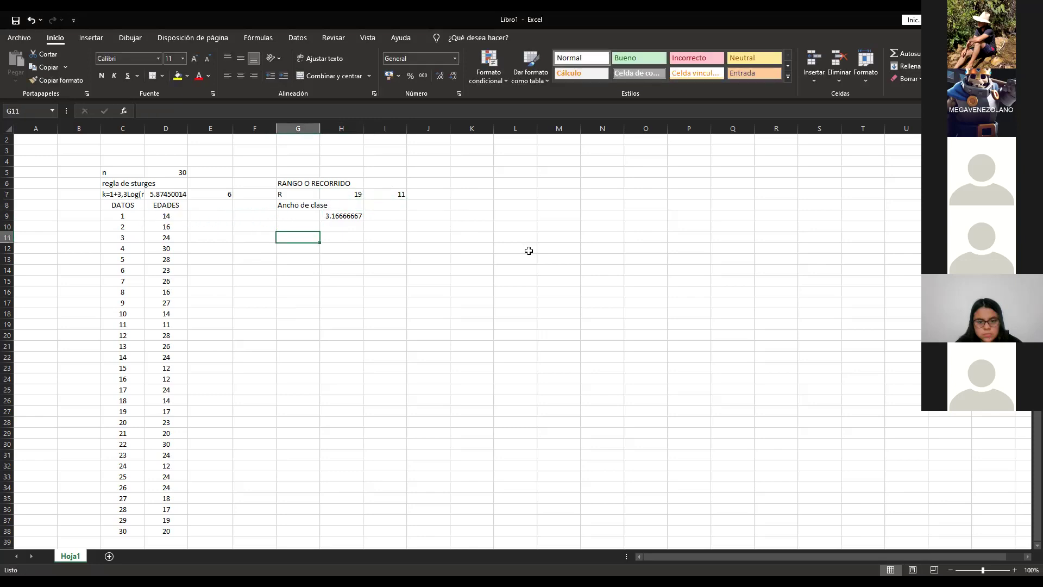
{"action": "type", "text": "11;"}
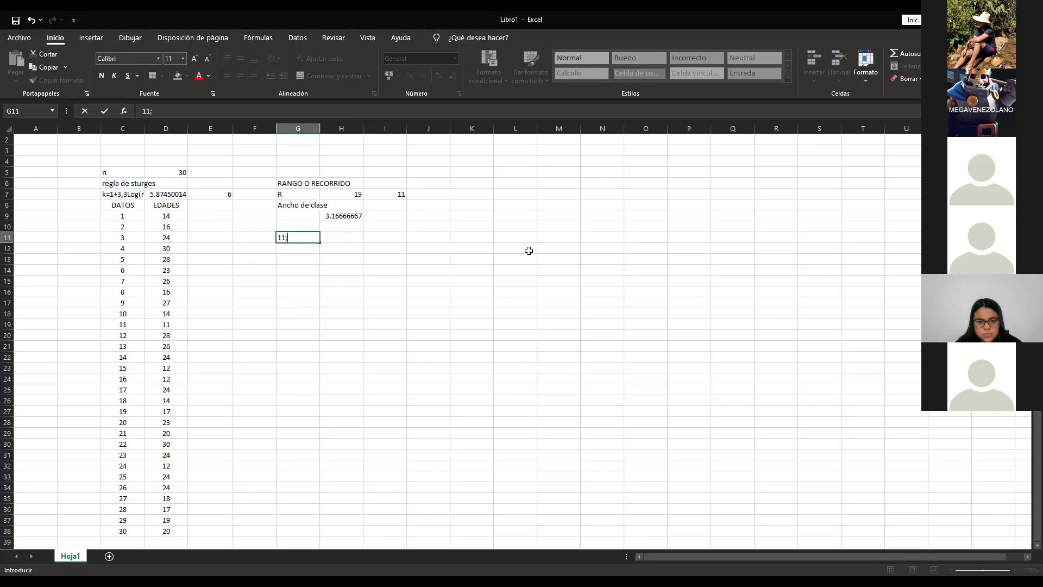
{"action": "key", "text": "Escape"}
{"action": "key", "text": "Up"}
{"action": "key", "text": "Down"}
{"action": "key", "text": "Up"}
{"action": "type", "text": "F"}
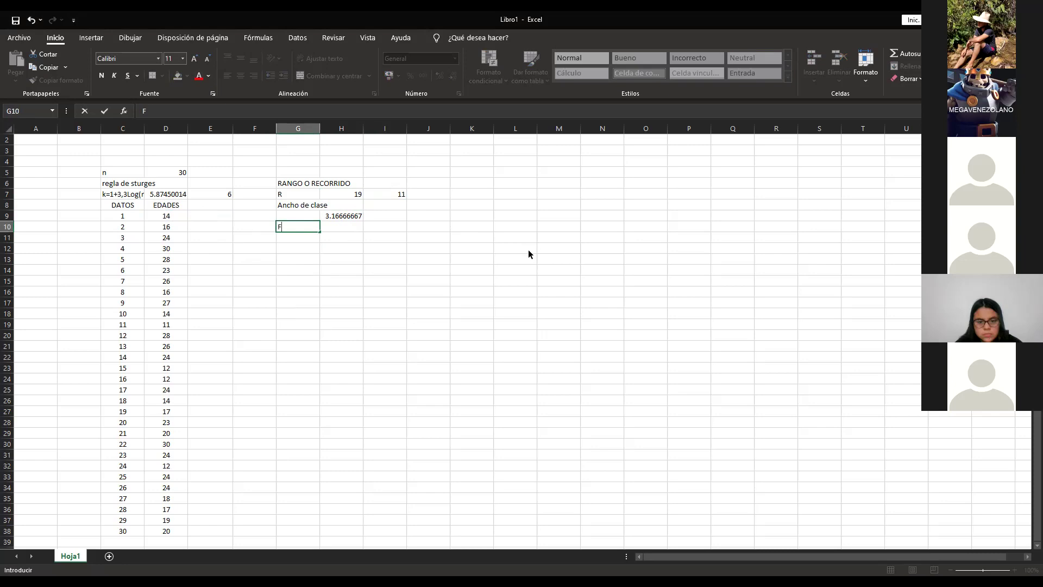
{"action": "key", "text": "BackSpace"}
{"action": "type", "text": "Li"}
{"action": "key", "text": "Return"}
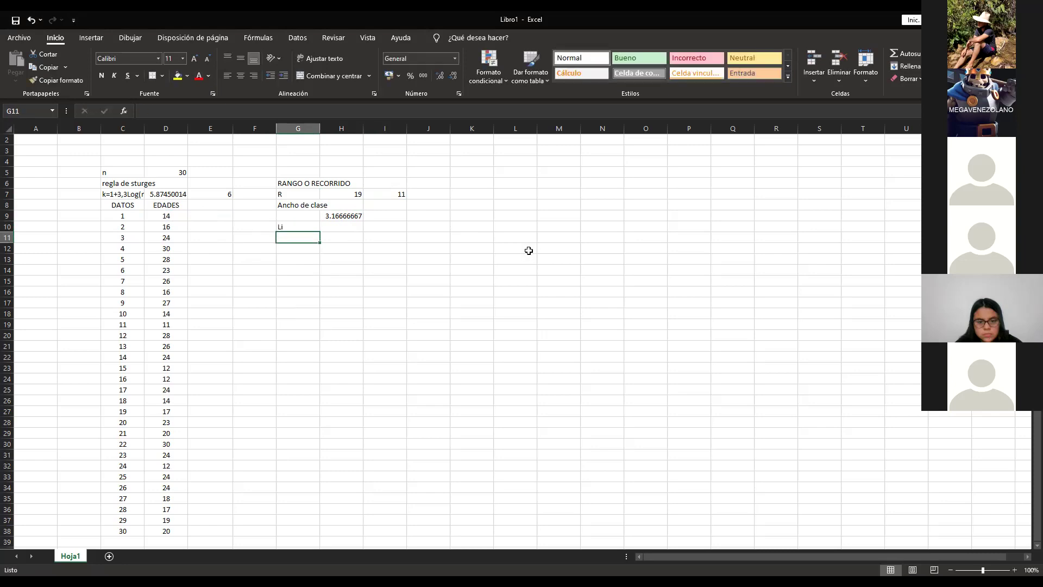
{"action": "type", "text": "11"}
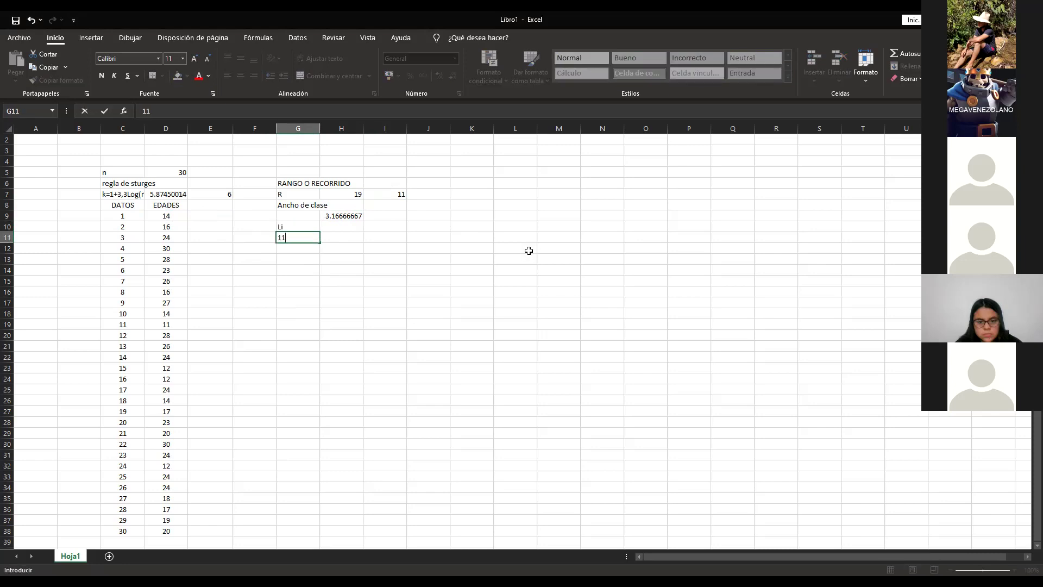
{"action": "key", "text": "Tab"}
Step: Enter the header "Ls" in H10 and the first upper class limit, 14, in H11
{"action": "key", "text": "Up"}
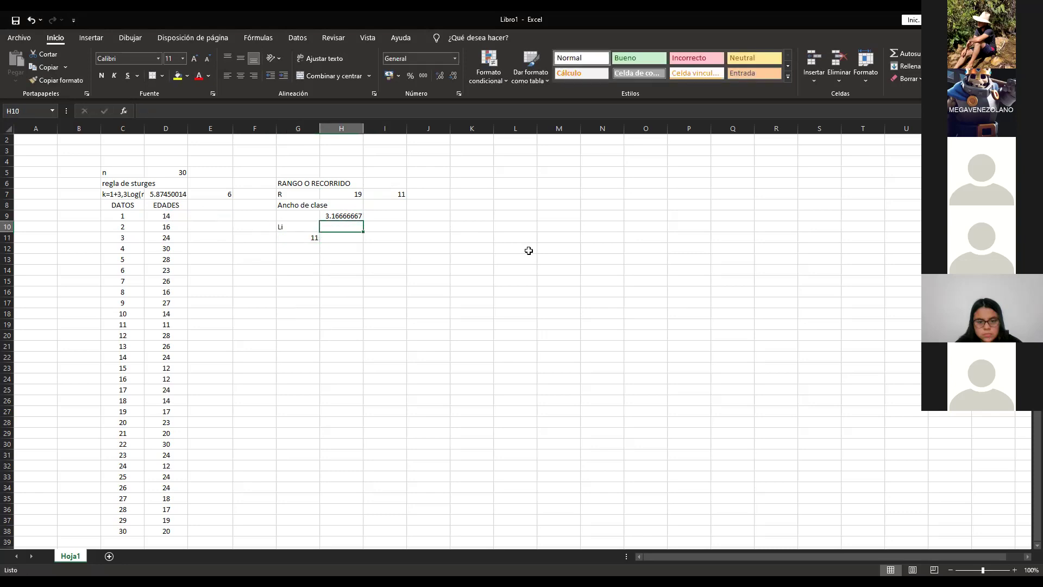
{"action": "type", "text": "IF"}
{"action": "key", "text": "BackSpace"}
{"action": "type", "text": "f"}
{"action": "key", "text": "BackSpace"}
{"action": "type", "text": "s"}
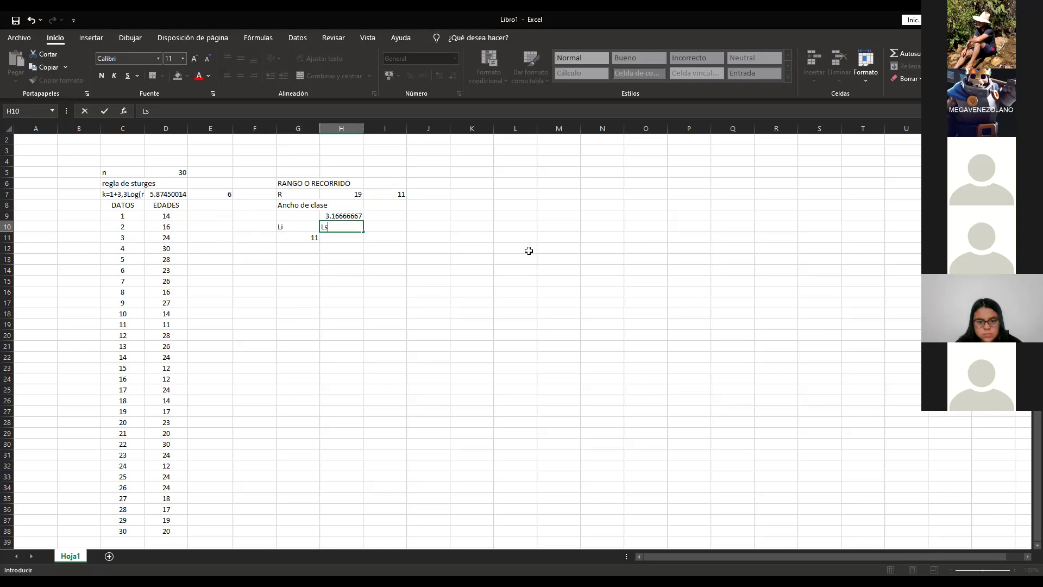
{"action": "key", "text": "Return"}
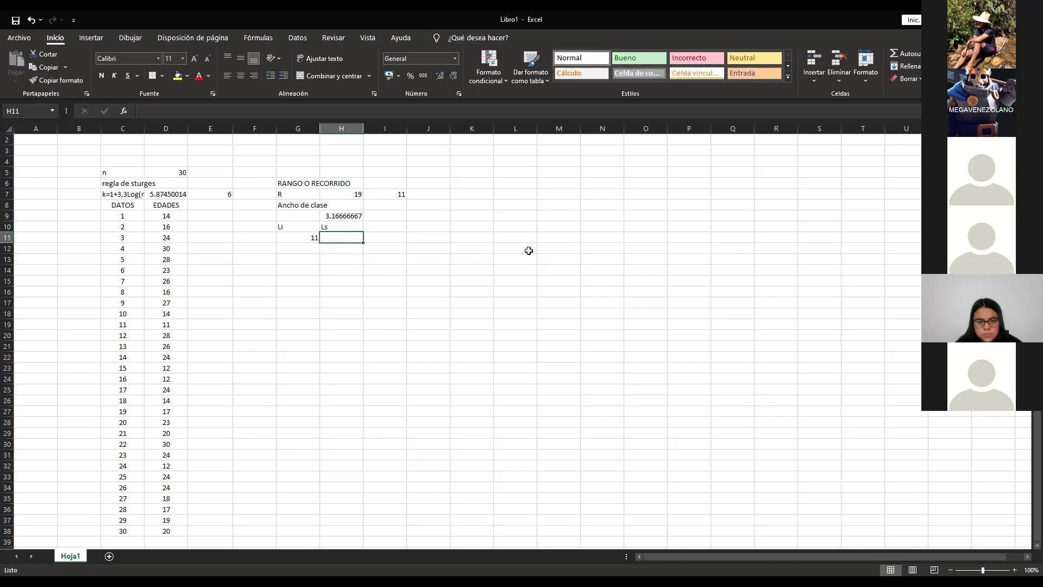
{"action": "type", "text": "14"}
{"action": "key", "text": "Return"}
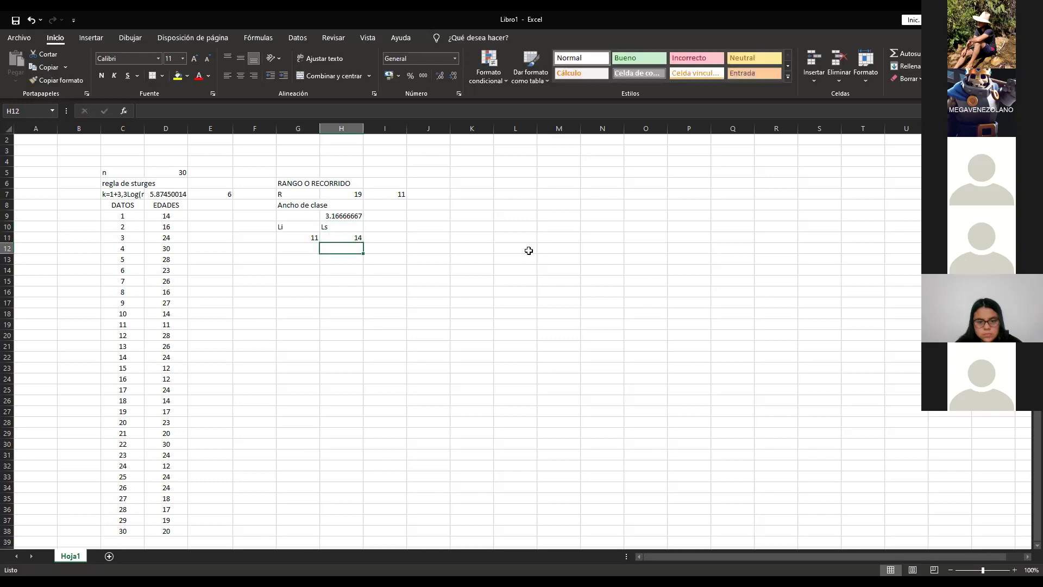
Step: Fill in the second class in row 12 with lower limit 14 and upper limit 17
{"action": "key", "text": "Left"}
{"action": "type", "text": "14"}
{"action": "key", "text": "Return"}
{"action": "key", "text": "Right"}
{"action": "key", "text": "Up"}
{"action": "type", "text": "17"}
{"action": "key", "text": "Return"}
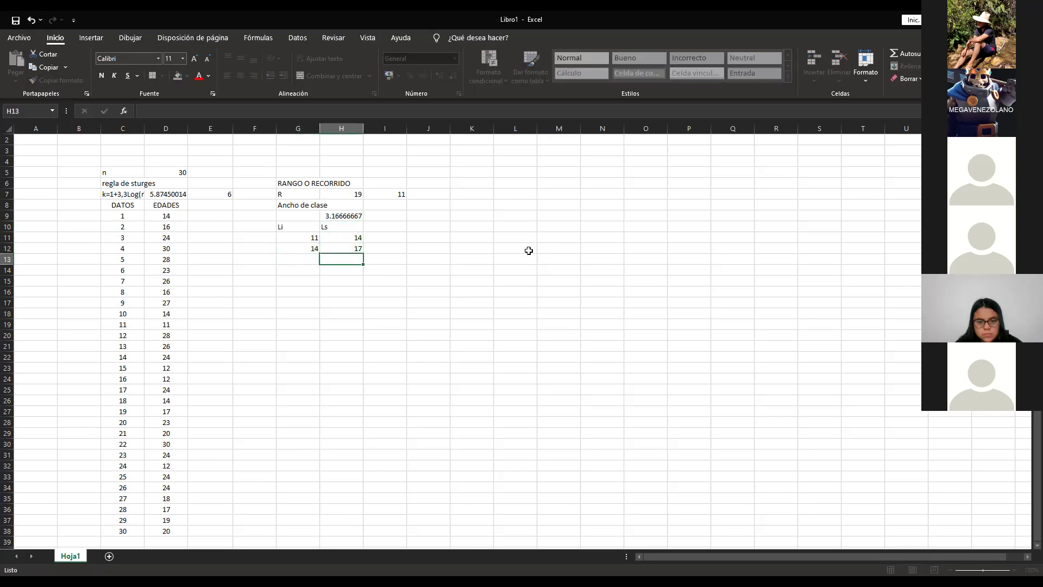
Step: Fill in the third class in row 13 with lower limit 17 and upper limit 20
{"action": "key", "text": "Left"}
{"action": "type", "text": "=H12"}
{"action": "key", "text": "Return"}
{"action": "key", "text": "Up"}
{"action": "key", "text": "Right"}
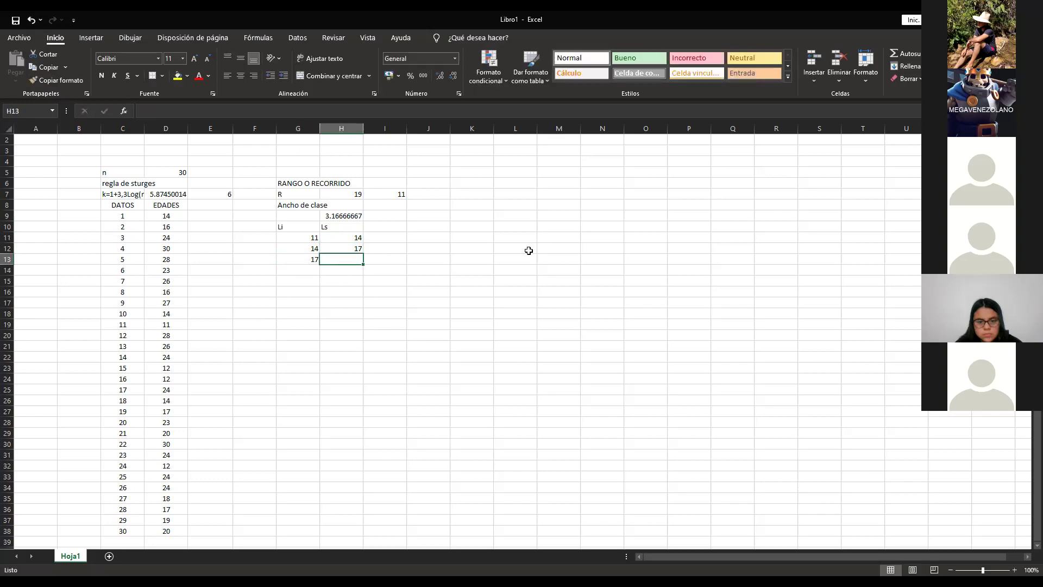
{"action": "type", "text": "=G13+3"}
{"action": "key", "text": "Return"}
Step: Fill in the fourth class in row 14 with lower limit 20 and upper limit 23
{"action": "key", "text": "Left"}
{"action": "type", "text": "20"}
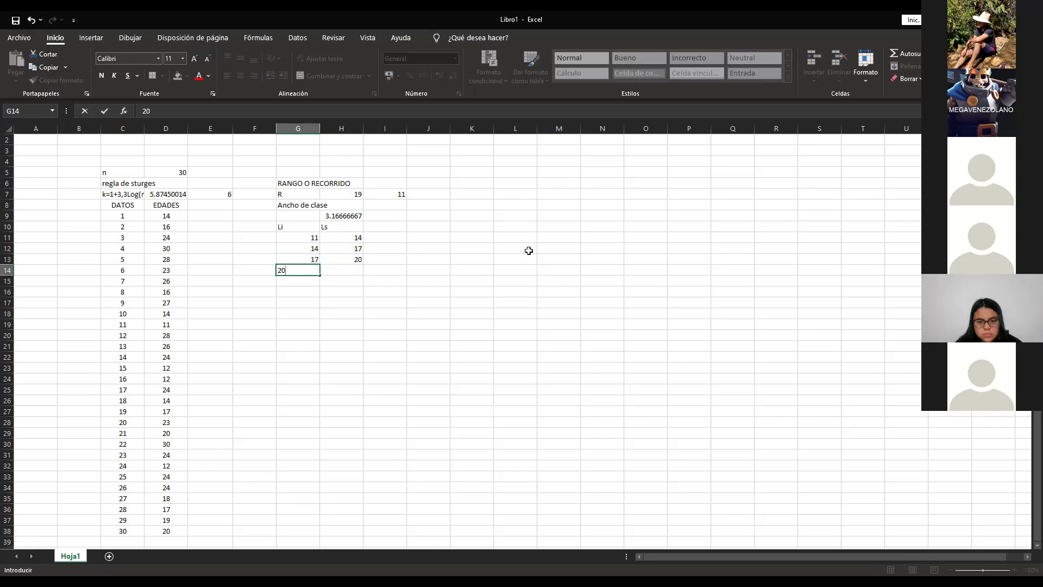
{"action": "key", "text": "Right"}
{"action": "type", "text": "23"}
{"action": "key", "text": "Return"}
Step: Calculate the maximum age in J7, beside the minimum, using the MAX function over D9:D38
{"action": "key", "text": "Right"}
{"action": "key", "text": "Up"}
{"action": "key", "text": "Up"}
{"action": "key", "text": "Up"}
{"action": "key", "text": "Up"}
{"action": "key", "text": "Up"}
{"action": "key", "text": "Right"}
{"action": "key", "text": "Up"}
{"action": "key", "text": "Up"}
{"action": "key", "text": "Up"}
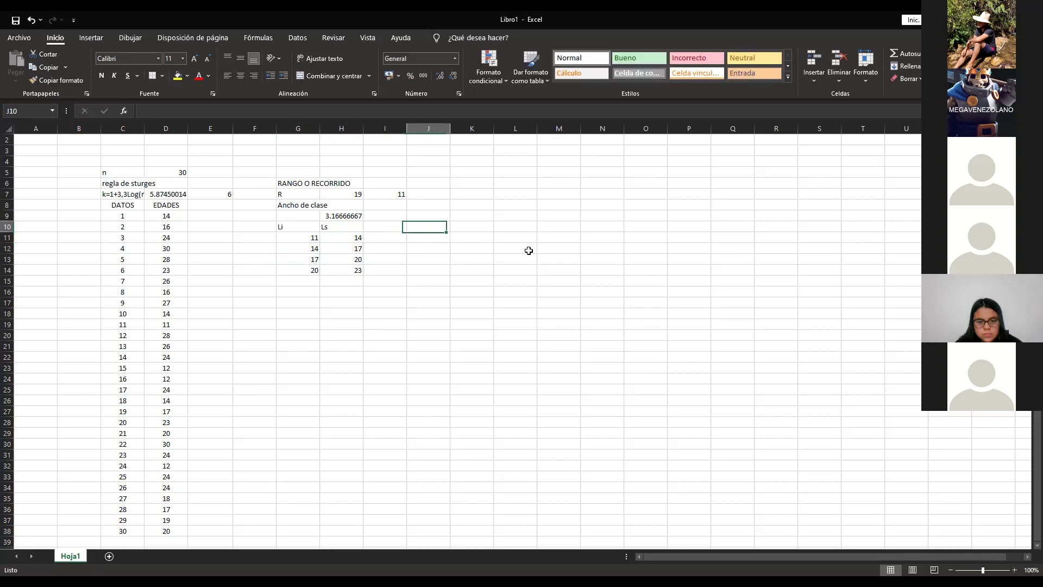
{"action": "type", "text": "="}
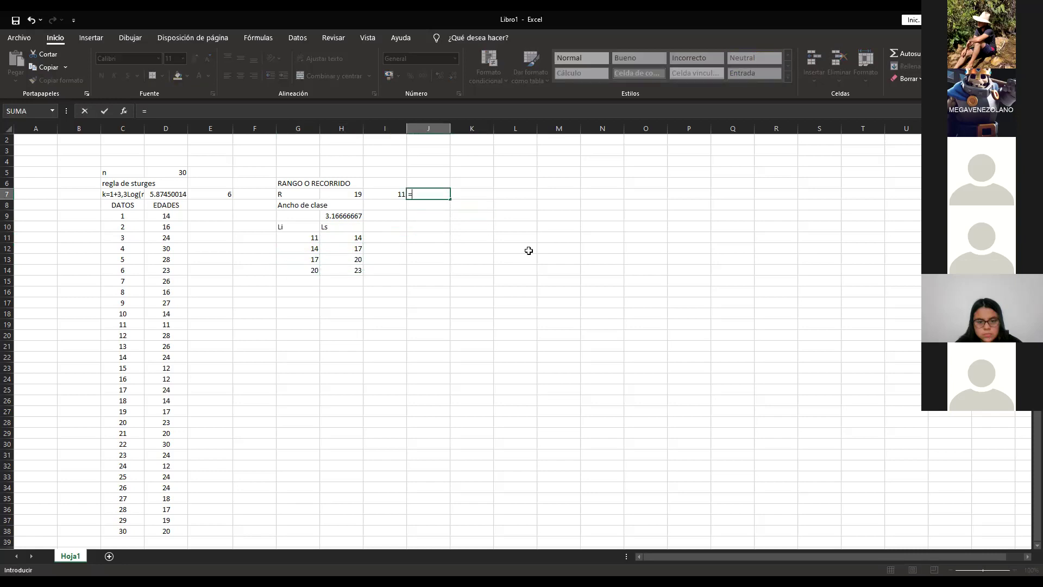
{"action": "type", "text": "MAX("}
{"action": "key", "text": "Left"}
{"action": "key", "text": "Left"}
{"action": "key", "text": "Left"}
{"action": "key", "text": "Left"}
{"action": "key", "text": "Down"}
{"action": "key", "text": "Down"}
{"action": "key", "text": "Left"}
{"action": "key", "text": "Left"}
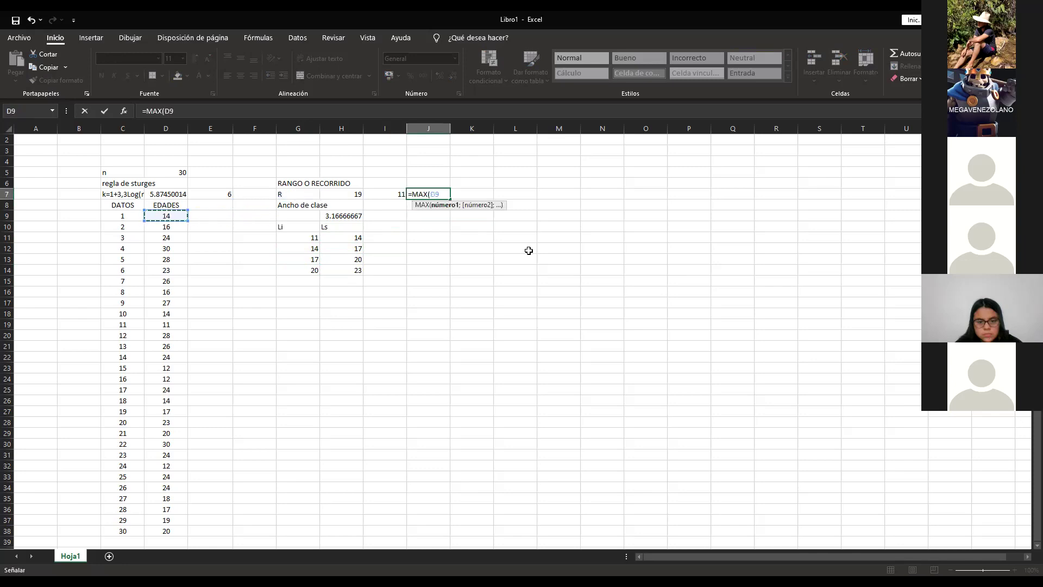
{"action": "key", "text": "ctrl+shift+Down"}
{"action": "key", "text": "Return"}
Step: Fill in the fifth class in row 15 with lower limit 23 and upper limit 26
{"action": "key", "text": "Left"}
{"action": "key", "text": "Left"}
{"action": "key", "text": "Down"}
{"action": "key", "text": "Down"}
{"action": "key", "text": "Down"}
{"action": "key", "text": "Down"}
{"action": "key", "text": "Down"}
{"action": "key", "text": "Down"}
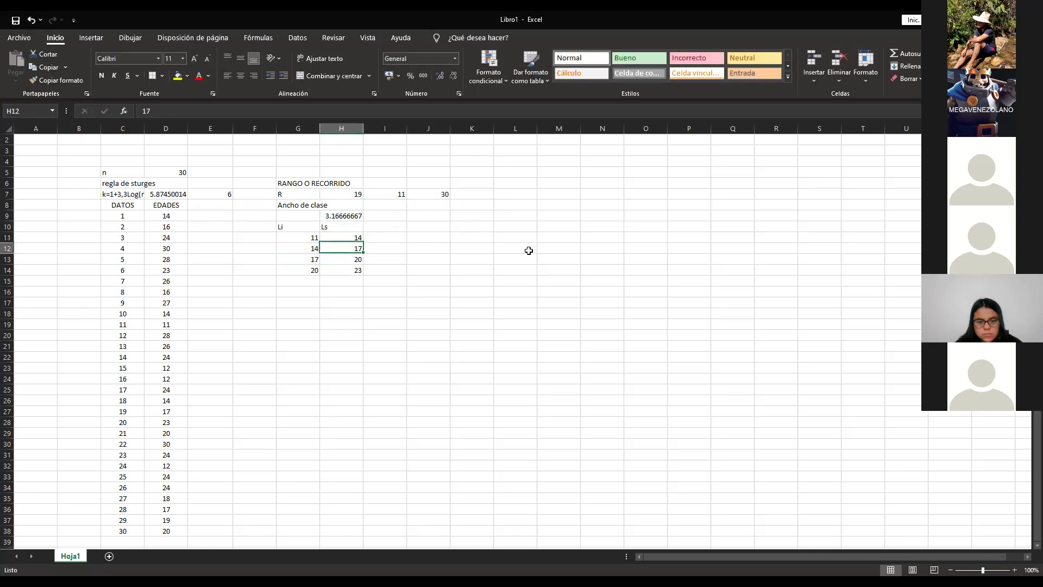
{"action": "key", "text": "Left"}
{"action": "key", "text": "Down"}
{"action": "type", "text": "23"}
{"action": "key", "text": "Tab"}
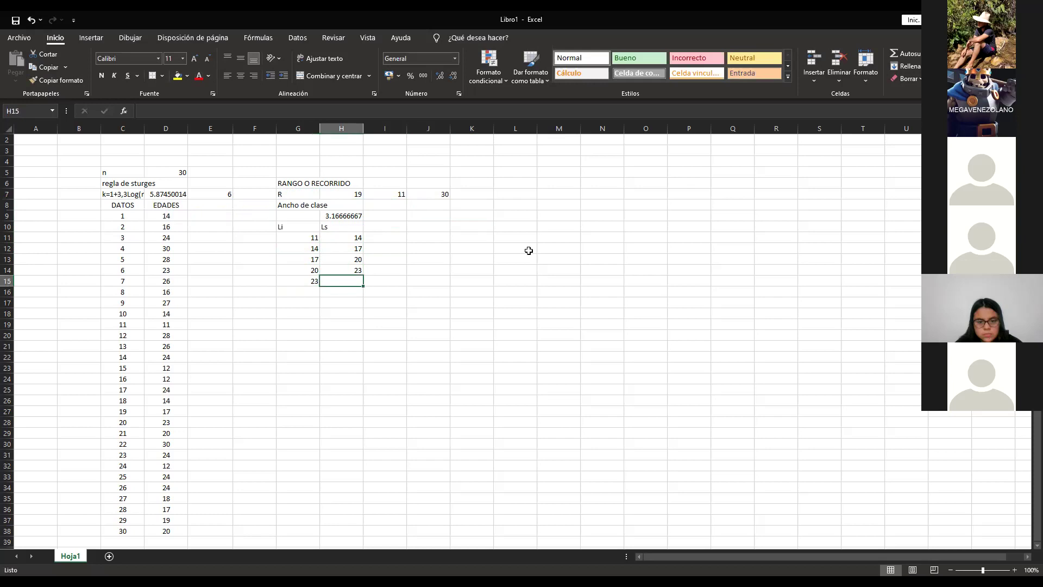
{"action": "type", "text": "26"}
{"action": "key", "text": "Return"}
Step: Fill in the last two classes, 26 to 29 in row 16 and 29 to 32 in row 17
{"action": "type", "text": "26"}
{"action": "key", "text": "Tab"}
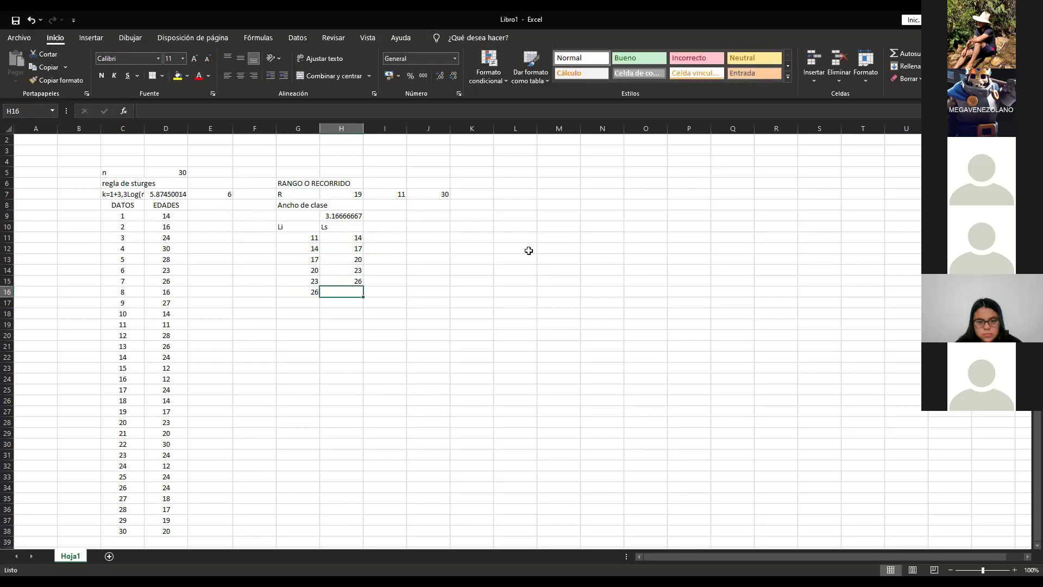
{"action": "type", "text": "29"}
{"action": "key", "text": "Down"}
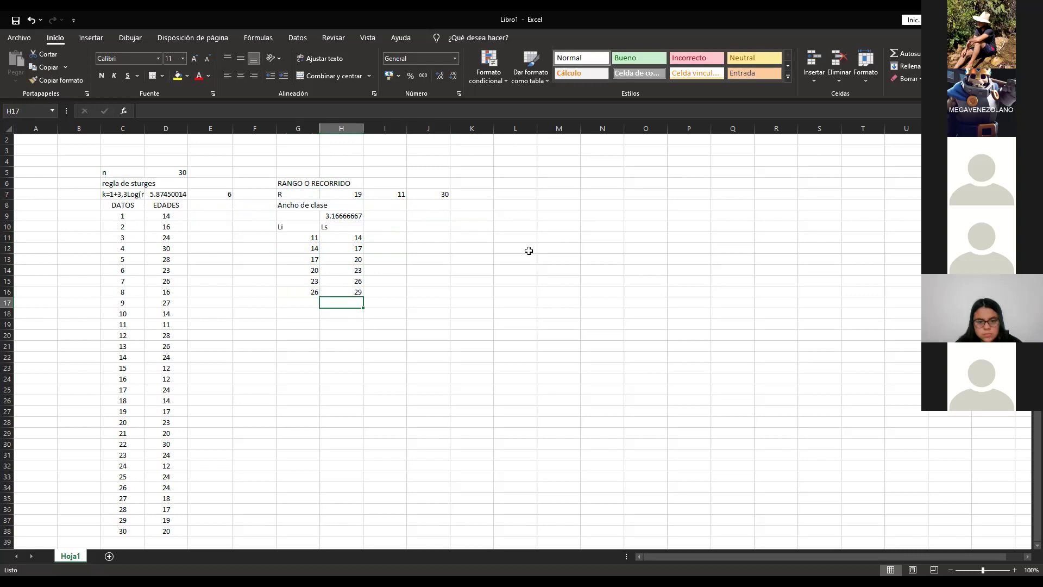
{"action": "key", "text": "Left"}
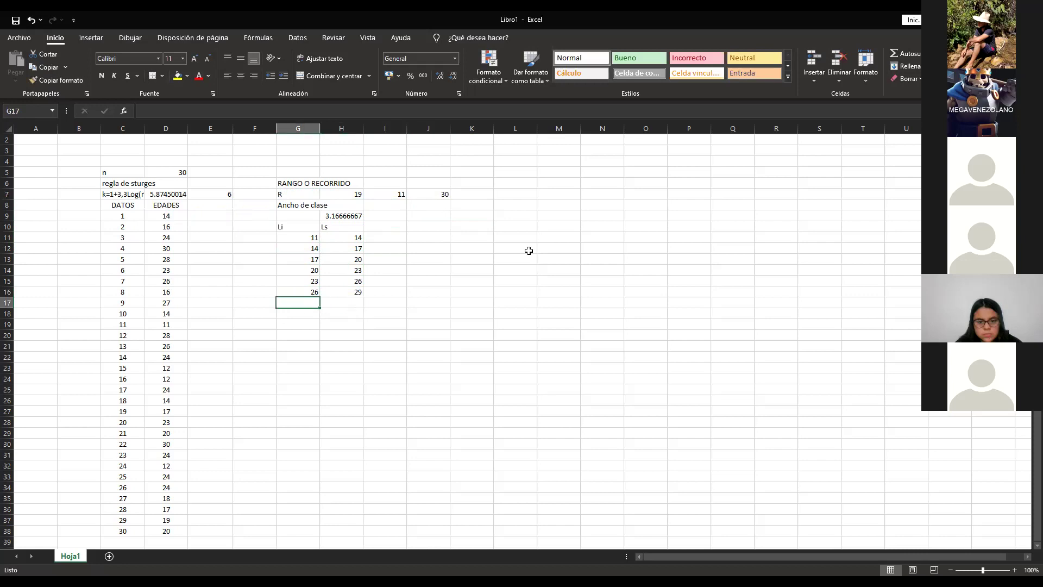
{"action": "type", "text": "29"}
{"action": "key", "text": "Tab"}
{"action": "type", "text": "32"}
{"action": "key", "text": "Tab"}
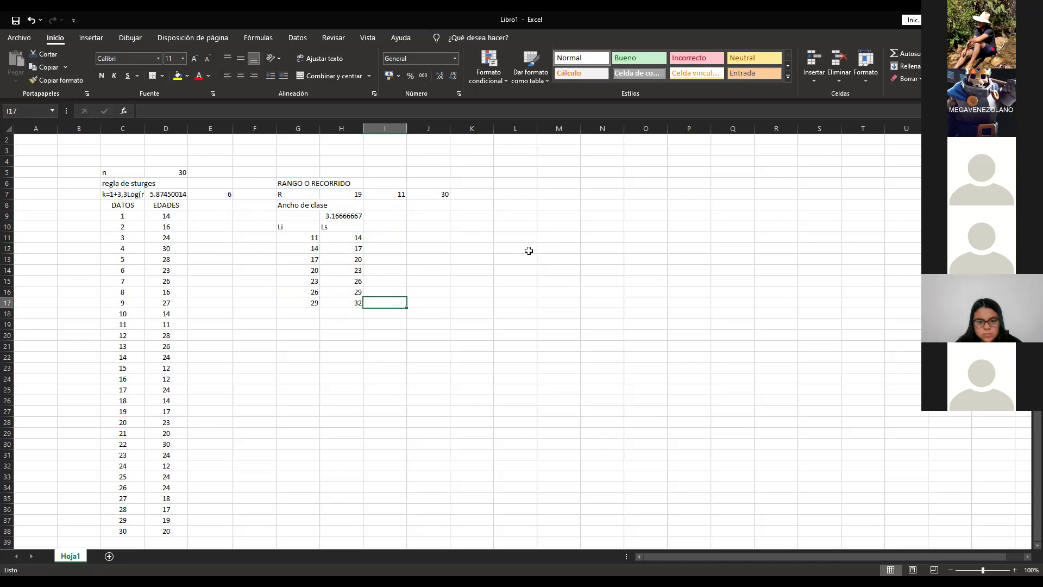
Step: Enter the header "fi" in I10, beside the "Ls" header
{"action": "key", "text": "Left"}
{"action": "key", "text": "Up"}
{"action": "key", "text": "Up"}
{"action": "key", "text": "Up"}
{"action": "key", "text": "Up"}
{"action": "key", "text": "Up"}
{"action": "key", "text": "Up"}
{"action": "key", "text": "Up"}
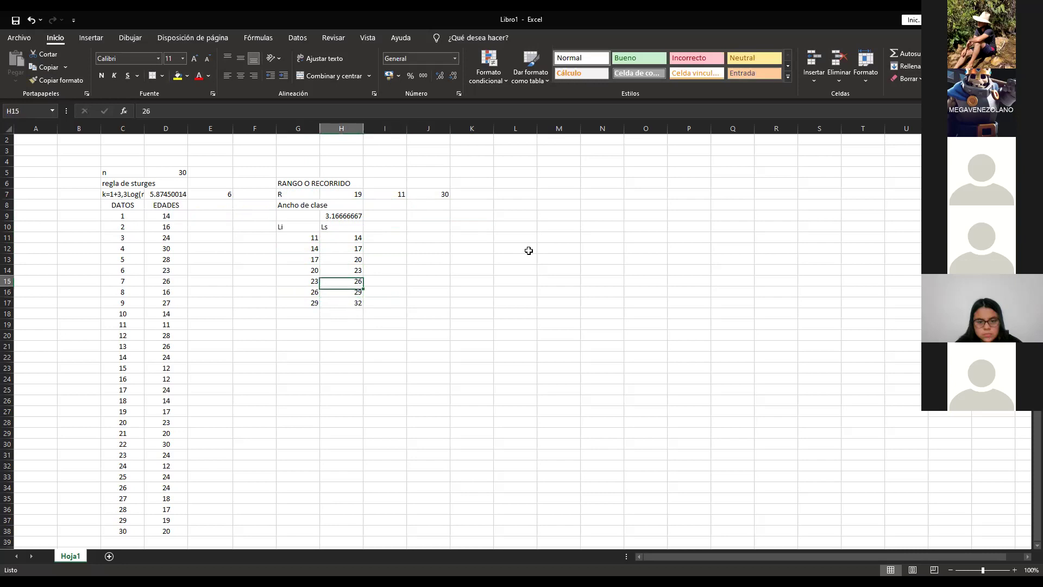
{"action": "key", "text": "Right"}
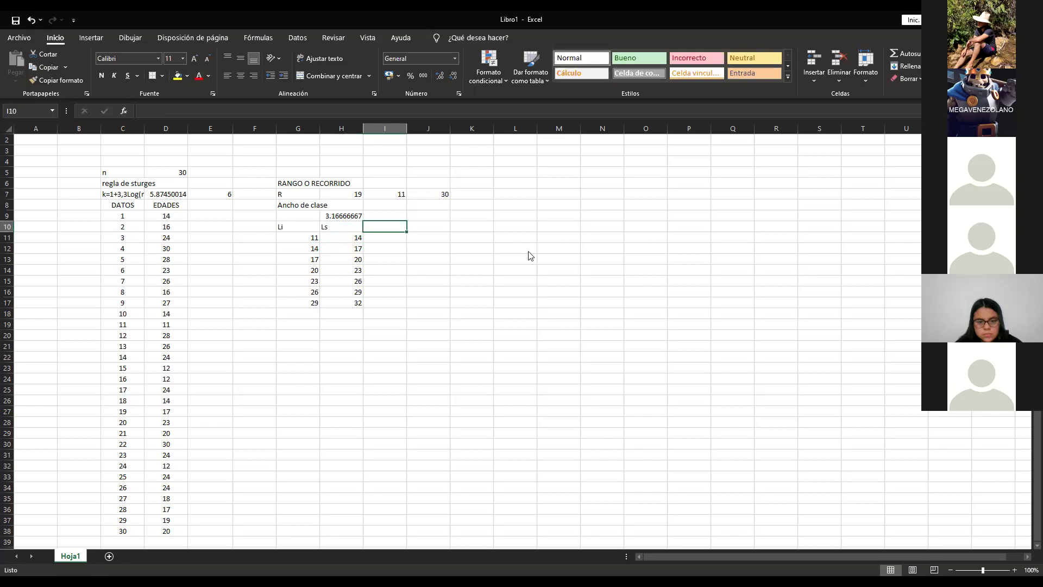
{"action": "type", "text": "fi"}
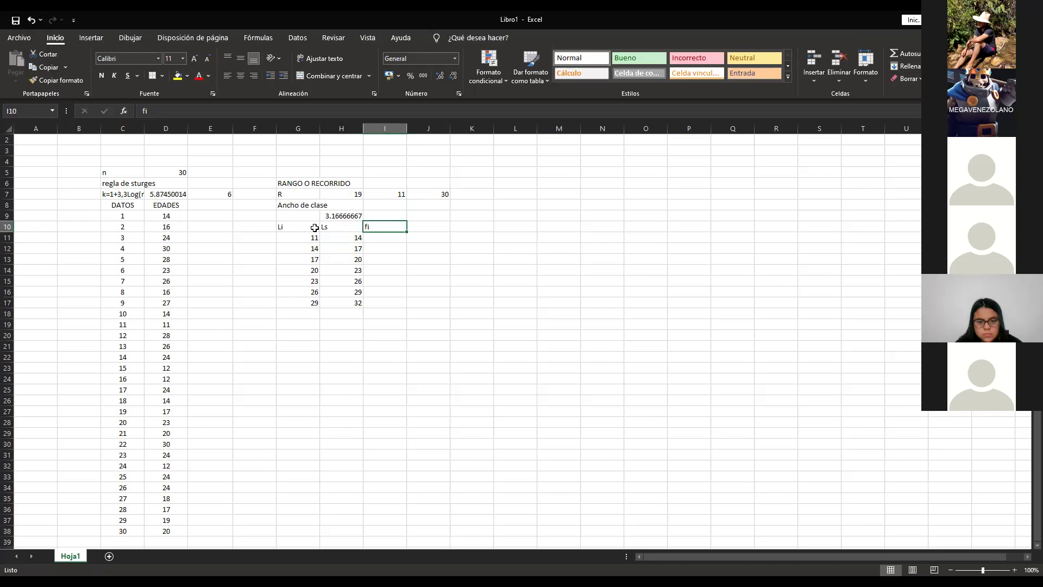
Step: Format the table range G10:L17 with centered, wrapped text and borders around all cells
{"action": "left_click_drag", "start_coordinate": [315, 229], "coordinate": [531, 303]}
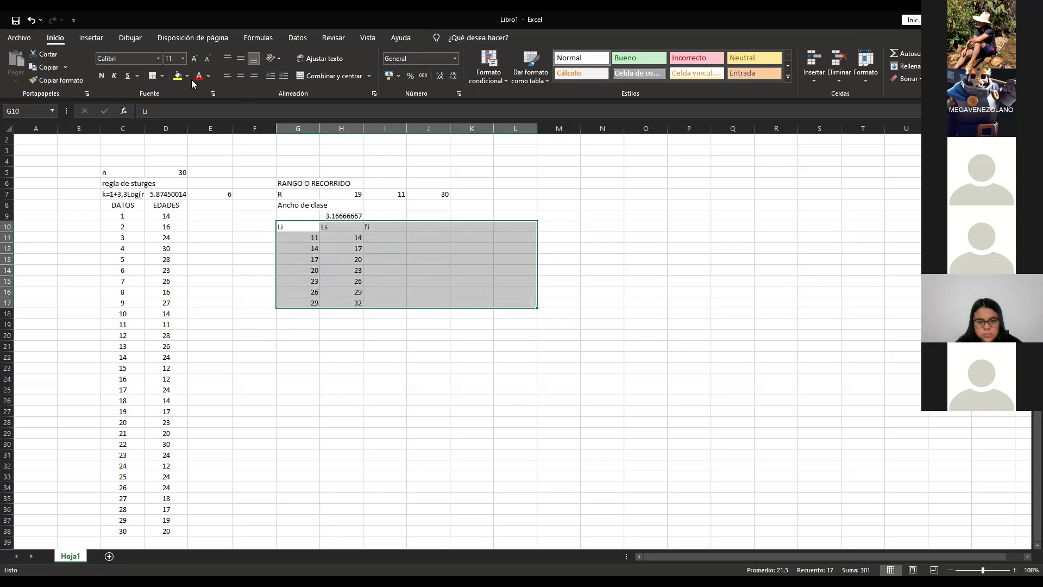
{"action": "left_click", "coordinate": [241, 76]}
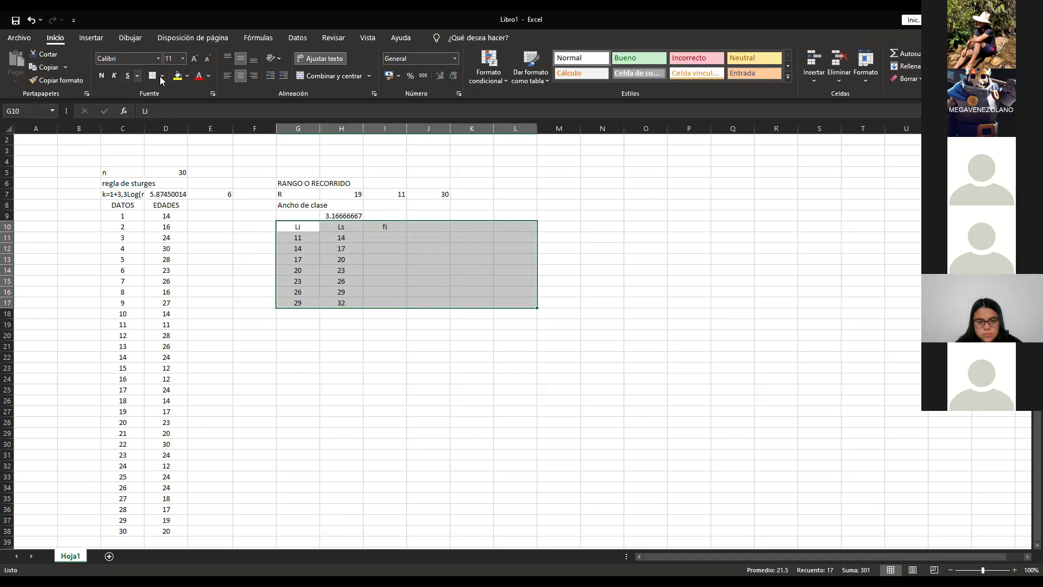
{"action": "left_click", "coordinate": [356, 249]}
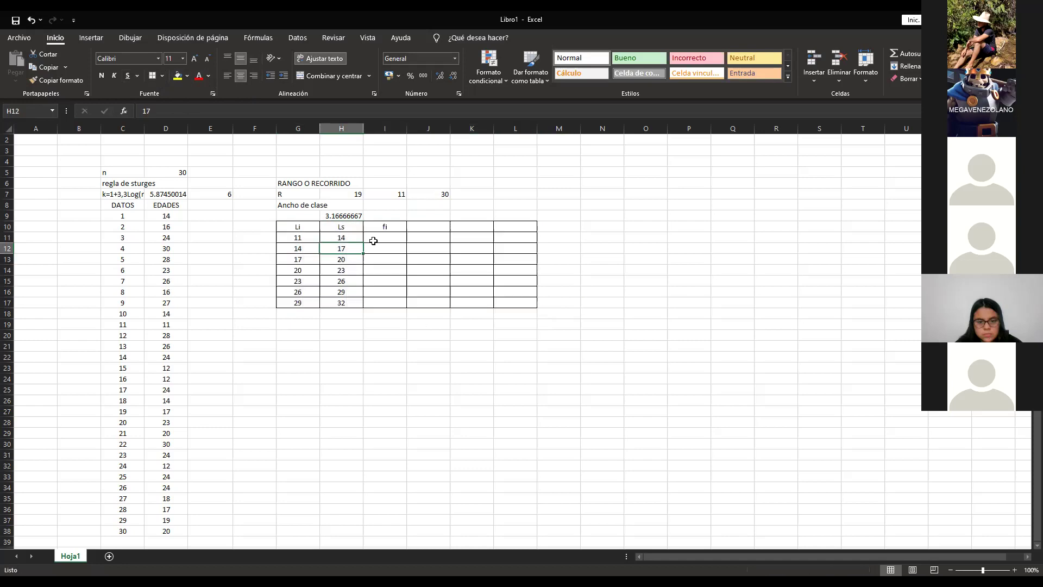
Step: Replace the header in I10 with "xi"
{"action": "left_click", "coordinate": [376, 240]}
{"action": "left_click", "coordinate": [391, 229]}
{"action": "left_click", "coordinate": [367, 259]}
{"action": "left_click_drag", "start_coordinate": [297, 226], "coordinate": [513, 303]}
{"action": "left_click", "coordinate": [370, 244]}
{"action": "left_click", "coordinate": [370, 239]}
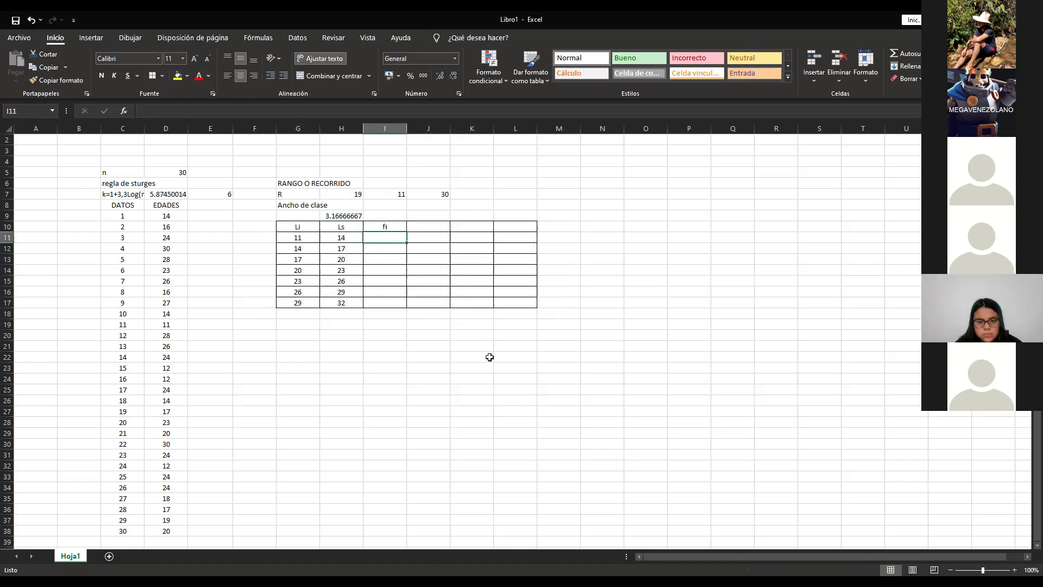
{"action": "key", "text": "Up"}
{"action": "type", "text": "xi"}
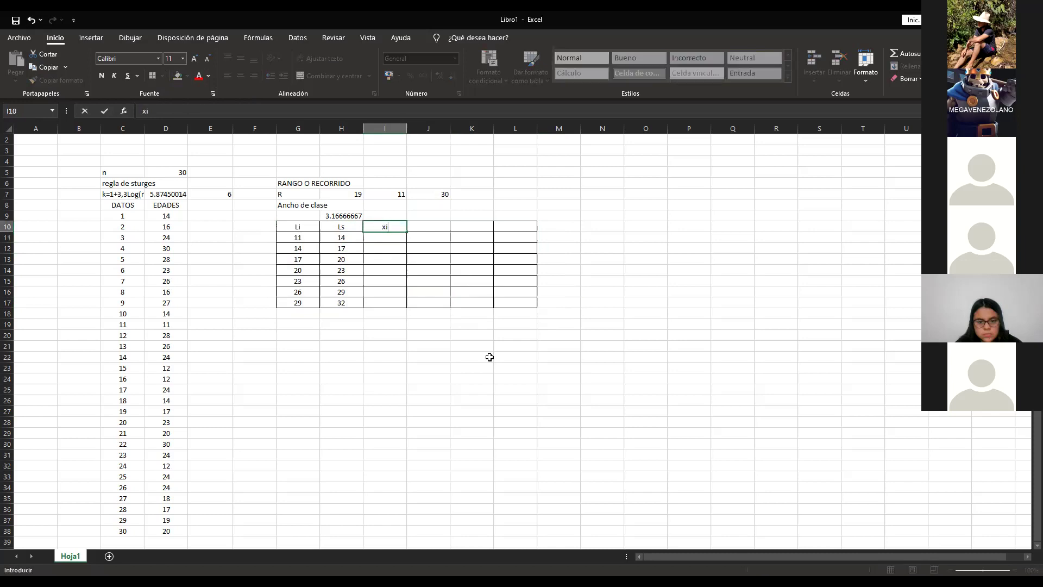
{"action": "key", "text": "Return"}
{"action": "key", "text": "Up"}
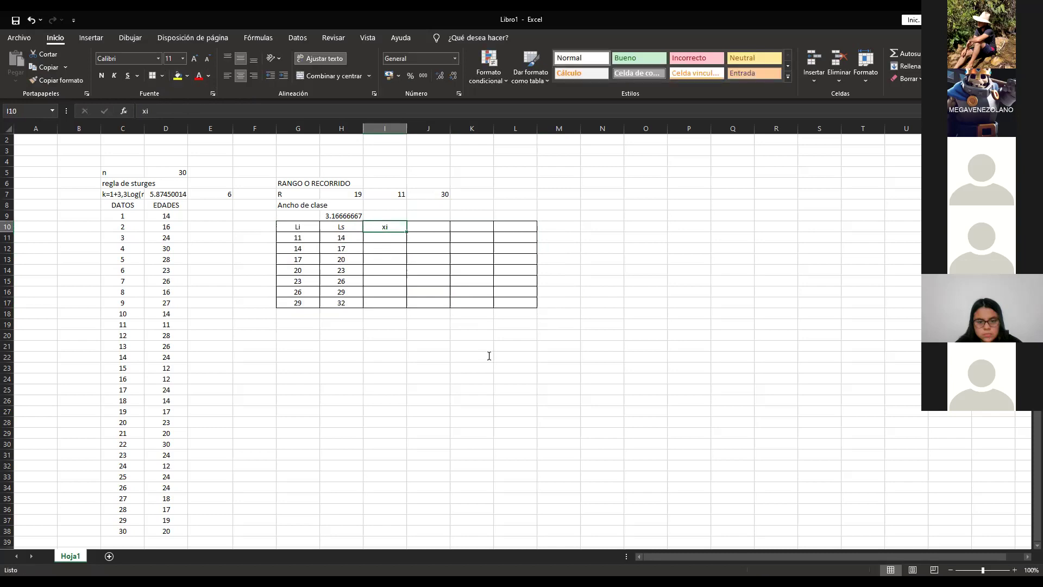
{"action": "key", "text": "alt+Tab"}
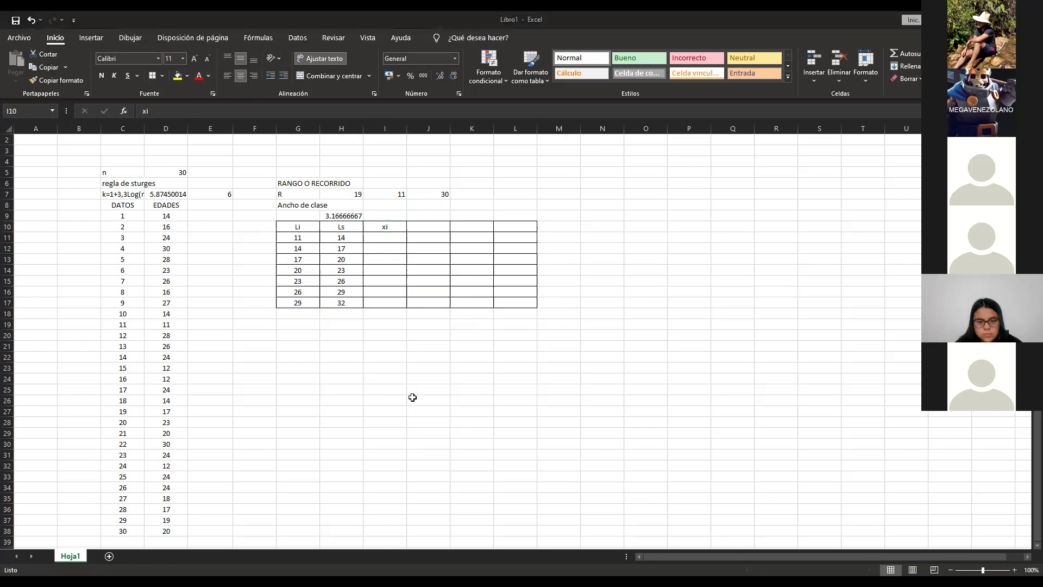
Step: Enter the class mark formula =(G11+H11)/2 in I11
{"action": "key", "text": "Down"}
{"action": "type", "text": "="}
{"action": "key", "text": "Left"}
{"action": "key", "text": "Left"}
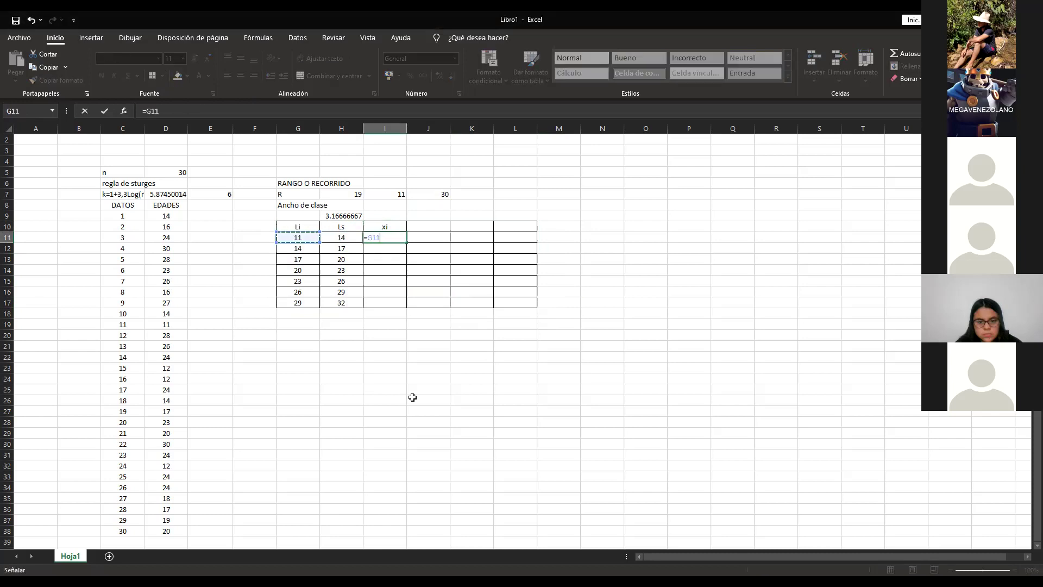
{"action": "type", "text": "+"}
{"action": "key", "text": "Left"}
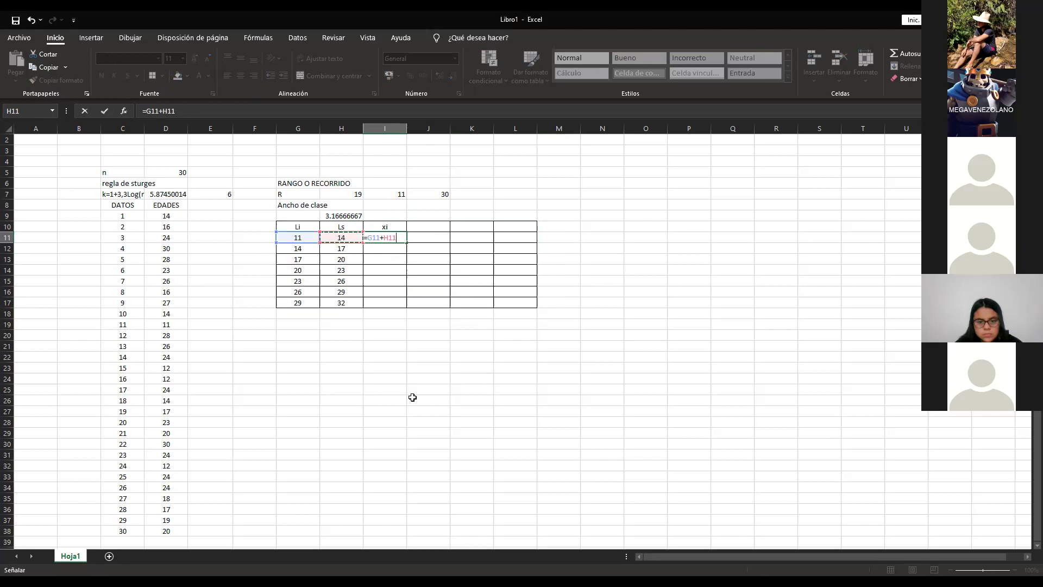
{"action": "type", "text": "/2"}
{"action": "left_click", "coordinate": [400, 240]}
{"action": "type", "text": ")"}
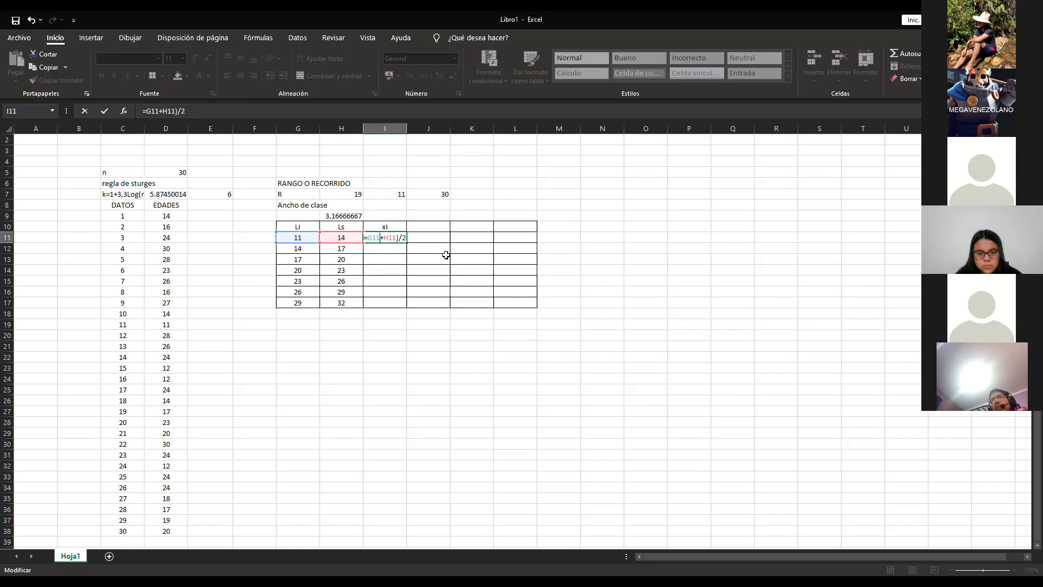
{"action": "type", "text": "("}
{"action": "key", "text": "Return"}
Step: Copy the class mark formula from I11 into the remaining xi cells, I12:I17
{"action": "key", "text": "Up"}
{"action": "key", "text": "ctrl+c"}
{"action": "key", "text": "Down"}
{"action": "key", "text": "Down"}
{"action": "key", "text": "Down"}
{"action": "key", "text": "Down"}
{"action": "key", "text": "Down"}
{"action": "key", "text": "Down"}
{"action": "key", "text": "ctrl+v"}
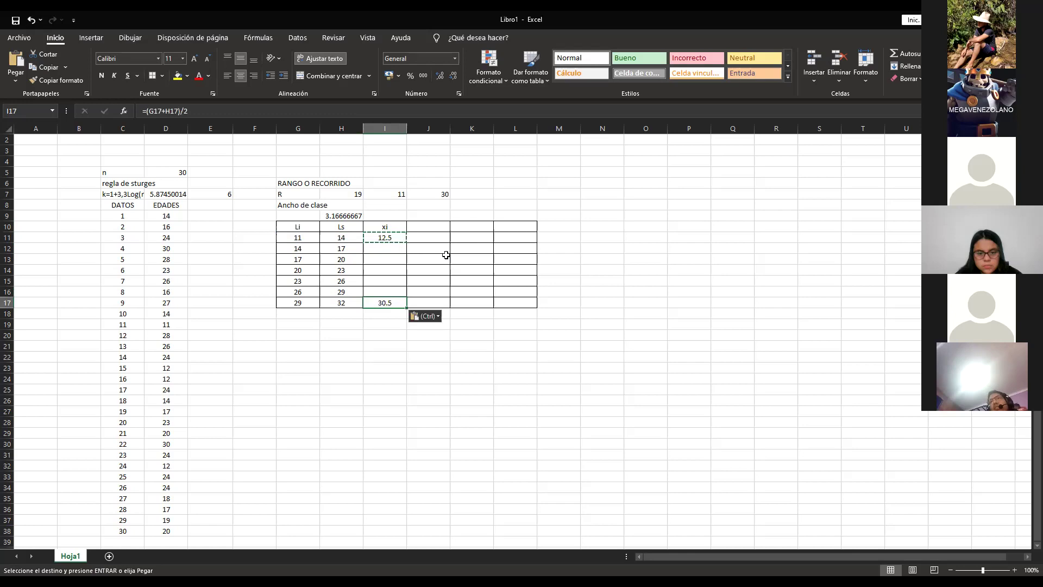
{"action": "key", "text": "shift+Up"}
{"action": "key", "text": "shift+Up"}
{"action": "key", "text": "shift+Up"}
{"action": "key", "text": "shift+Up"}
{"action": "key", "text": "shift+Up"}
{"action": "key", "text": "Return"}
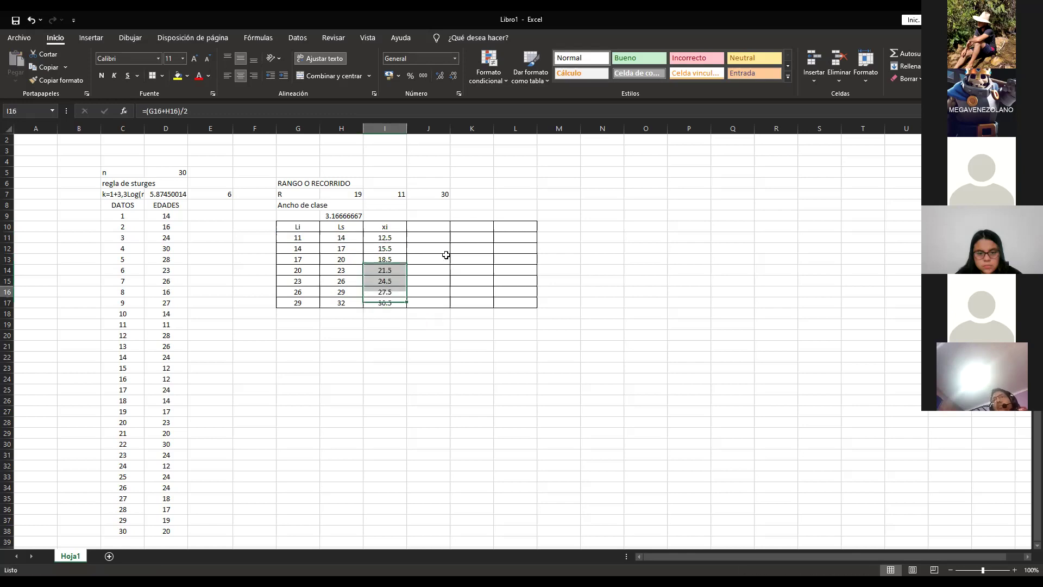
Step: Enter the header "fi" in J10, beside the "xi" header
{"action": "key", "text": "Up"}
{"action": "key", "text": "Up"}
{"action": "key", "text": "Up"}
{"action": "key", "text": "Up"}
{"action": "key", "text": "Up"}
{"action": "key", "text": "Up"}
{"action": "key", "text": "Up"}
{"action": "key", "text": "Right"}
{"action": "type", "text": "FI"}
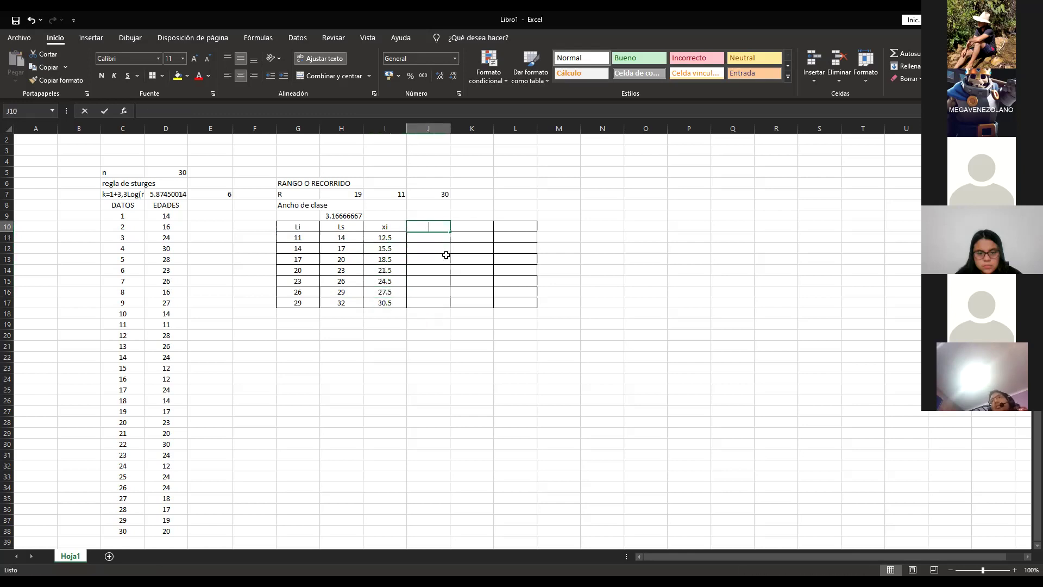
{"action": "key", "text": "BackSpace"}
{"action": "key", "text": "BackSpace"}
{"action": "type", "text": "fi"}
{"action": "key", "text": "Down"}
{"action": "key", "text": "Up"}
{"action": "key", "text": "Up"}
{"action": "key", "text": "Down"}
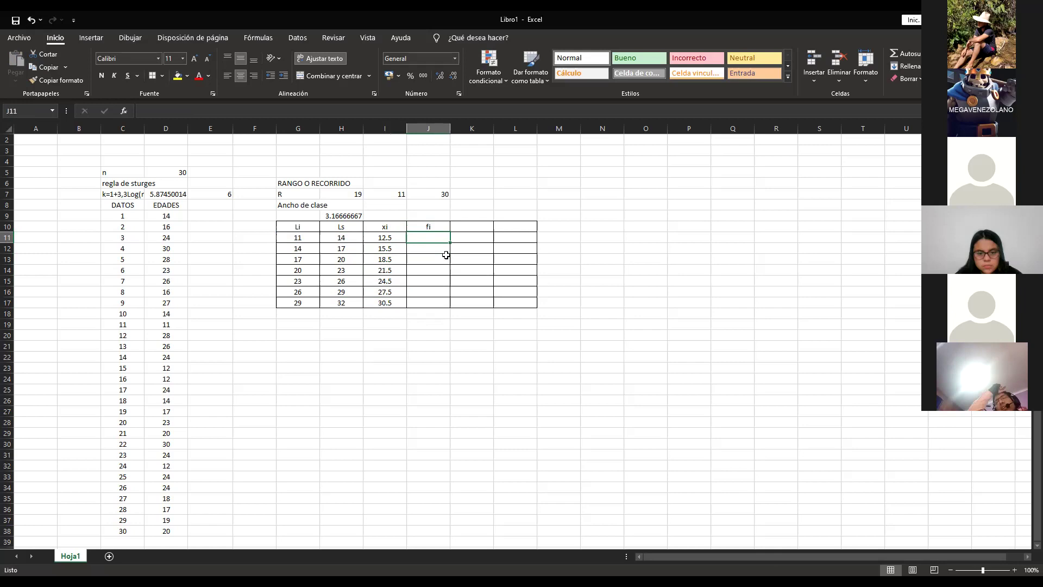
{"action": "left_click_drag", "start_coordinate": [304, 238], "coordinate": [340, 238]}
{"action": "left_click", "coordinate": [438, 237]}
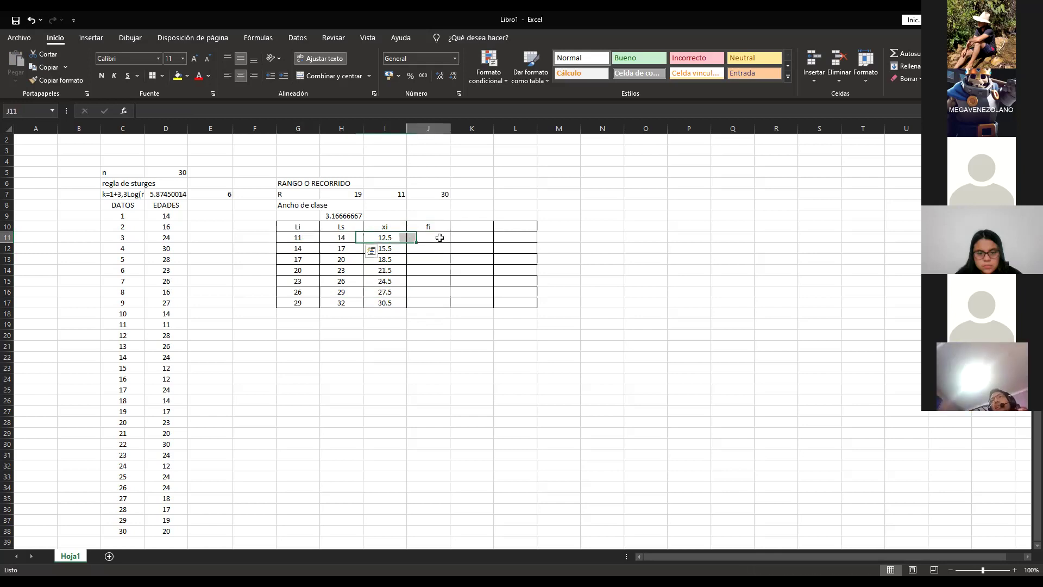
{"action": "left_click", "coordinate": [179, 218]}
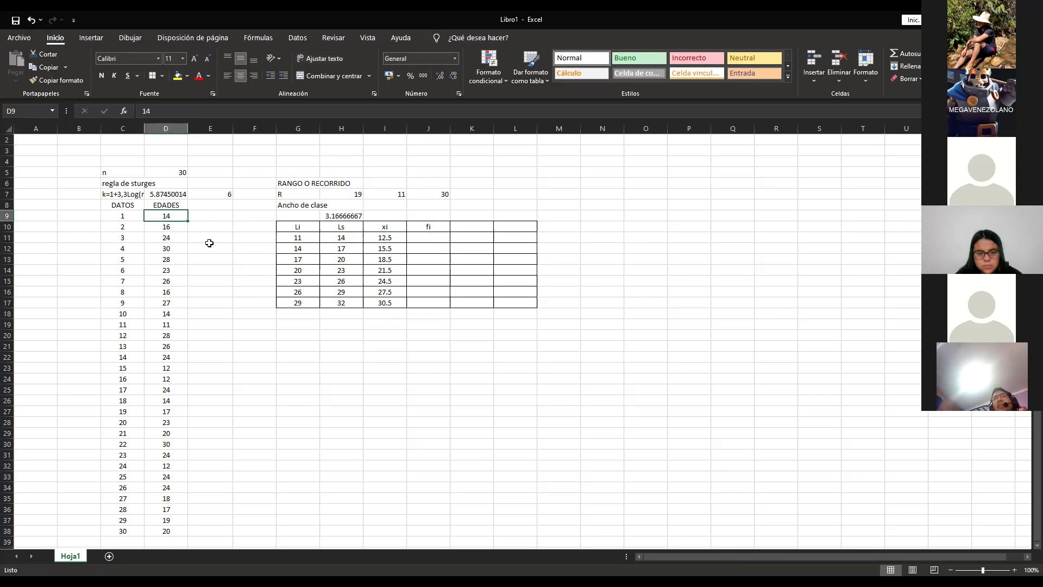
{"action": "left_click", "coordinate": [335, 239]}
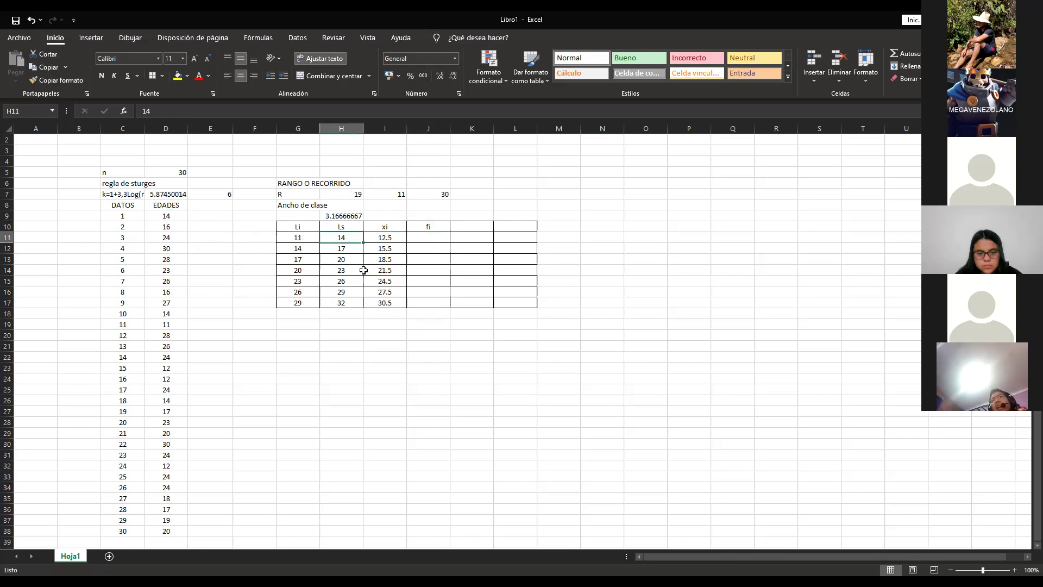
{"action": "left_click_drag", "start_coordinate": [166, 528], "coordinate": [170, 219]}
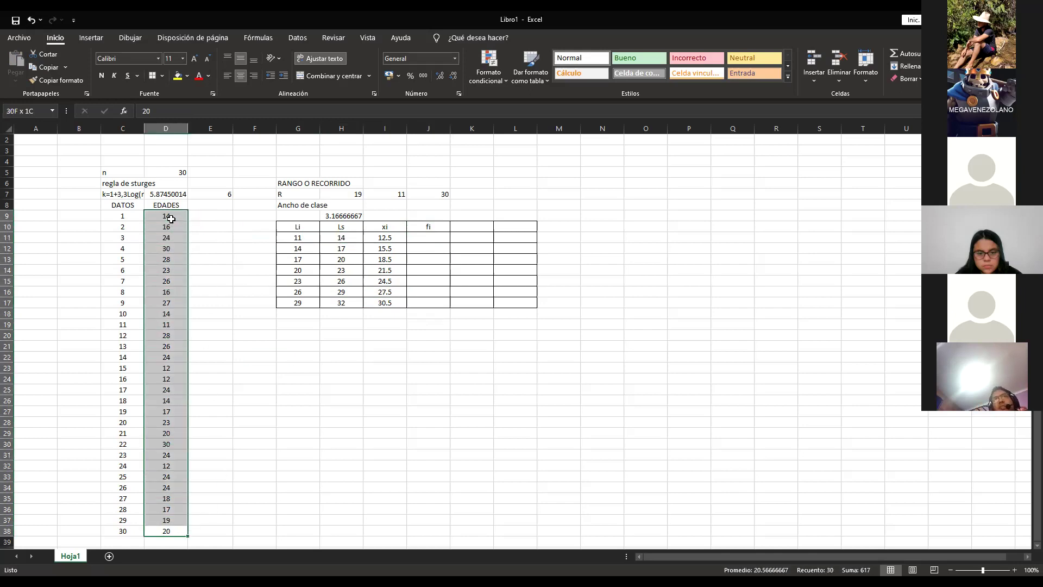
{"action": "left_click", "coordinate": [175, 397]}
Step: Fill the ages belonging to the 11 to 14 class in yellow: D19, D23:D24 and D32
{"action": "left_click", "coordinate": [167, 326]}
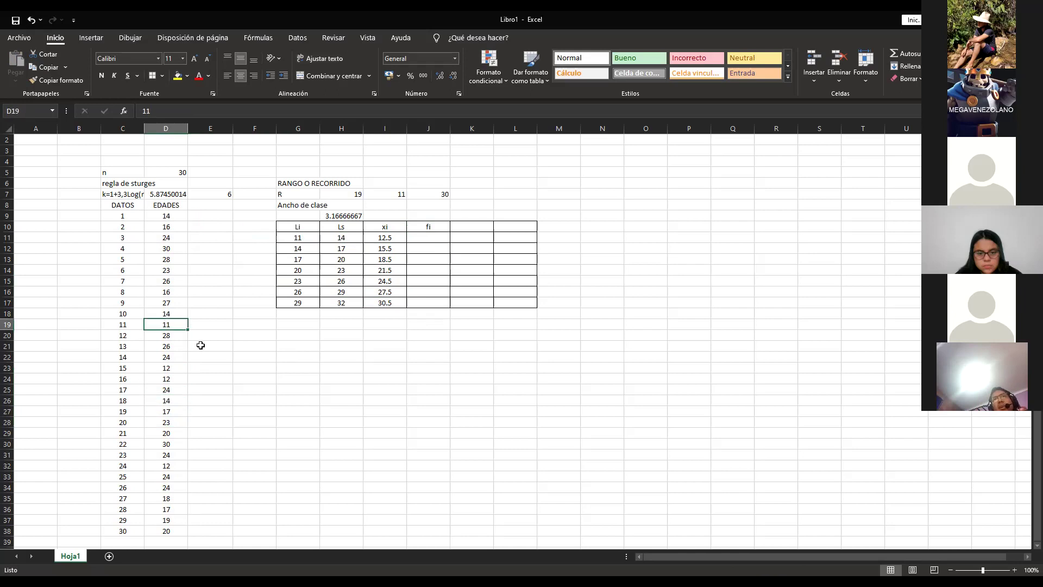
{"action": "left_click", "coordinate": [178, 76]}
{"action": "left_click_drag", "start_coordinate": [172, 372], "coordinate": [168, 380]}
{"action": "left_click", "coordinate": [178, 76]}
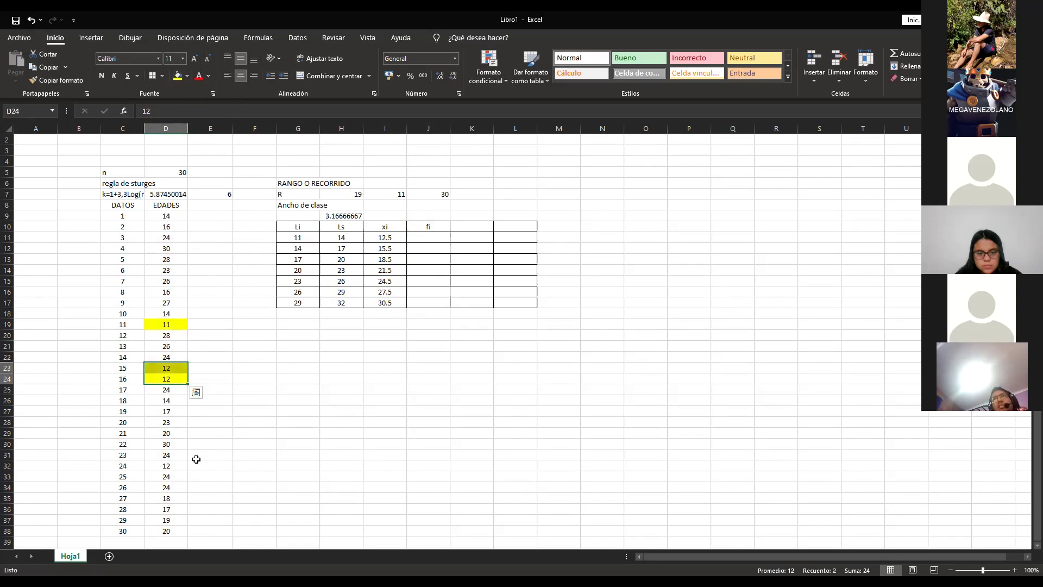
{"action": "left_click", "coordinate": [172, 467]}
{"action": "left_click", "coordinate": [178, 75]}
Step: Count the yellow ages and enter 4 as the frequency of the 11 to 14 class in J11
{"action": "left_click_drag", "start_coordinate": [173, 533], "coordinate": [168, 217]}
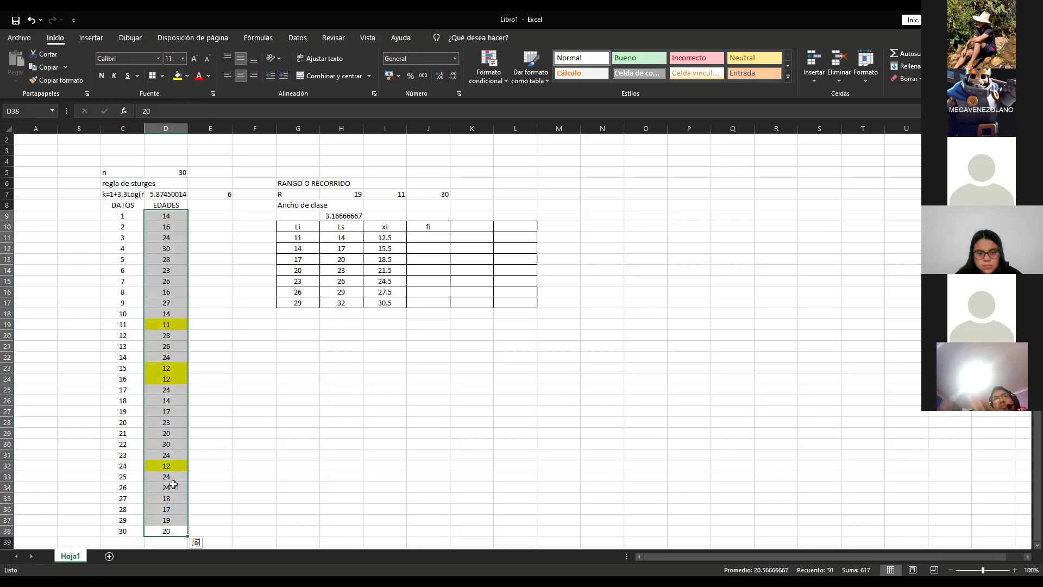
{"action": "left_click", "coordinate": [173, 484]}
{"action": "left_click", "coordinate": [173, 324]}
{"action": "left_click", "coordinate": [171, 376]}
{"action": "left_click", "coordinate": [169, 428]}
{"action": "left_click", "coordinate": [169, 466]}
{"action": "left_click", "coordinate": [427, 238]}
{"action": "type", "text": "4"}
{"action": "key", "text": "Return"}
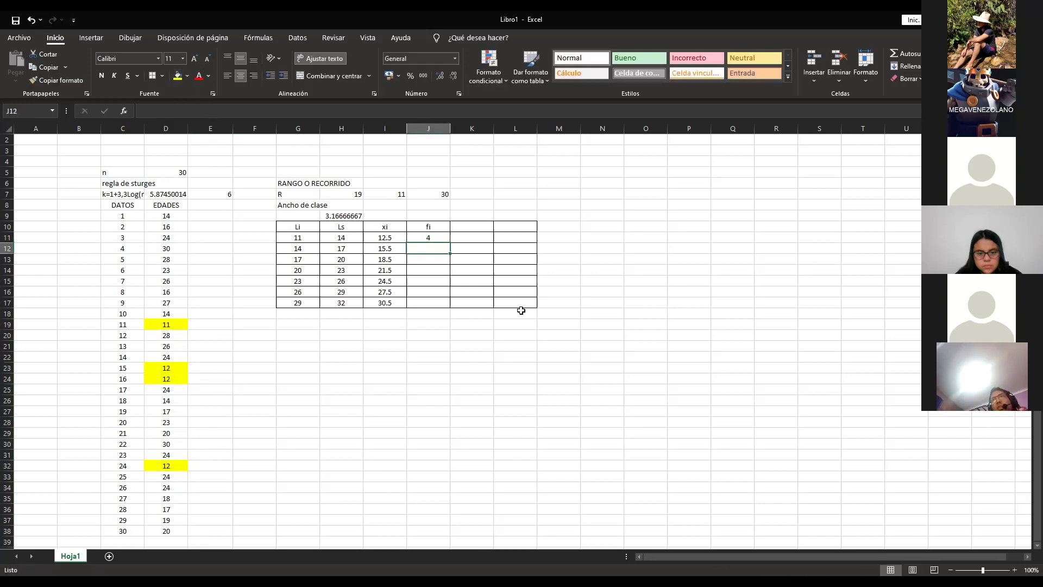
Step: Fill ages of the 14 to 17 class in light green: D9, D10, D18 and D26
{"action": "left_click", "coordinate": [170, 217]}
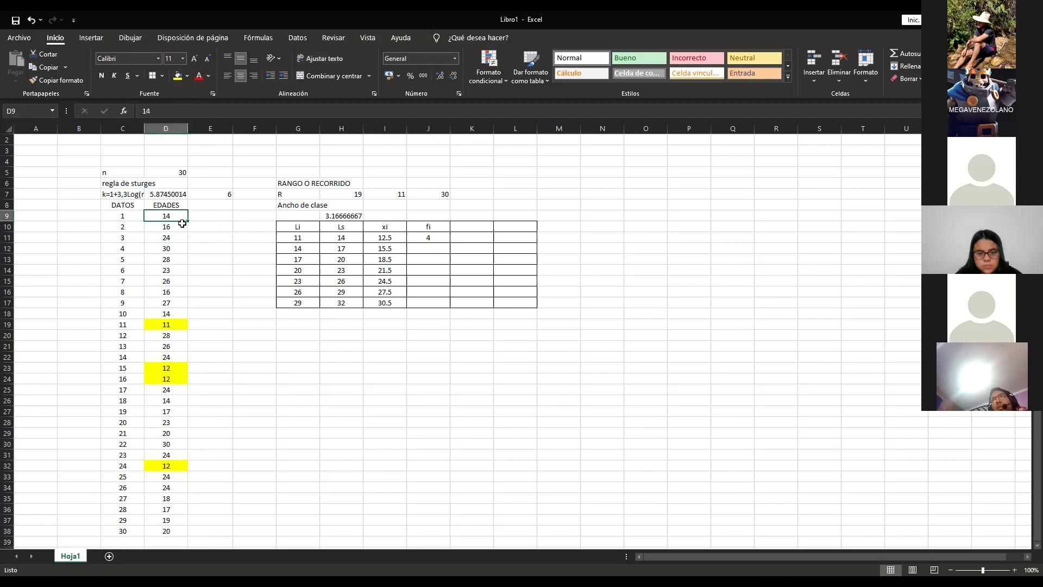
{"action": "left_click", "coordinate": [187, 76]}
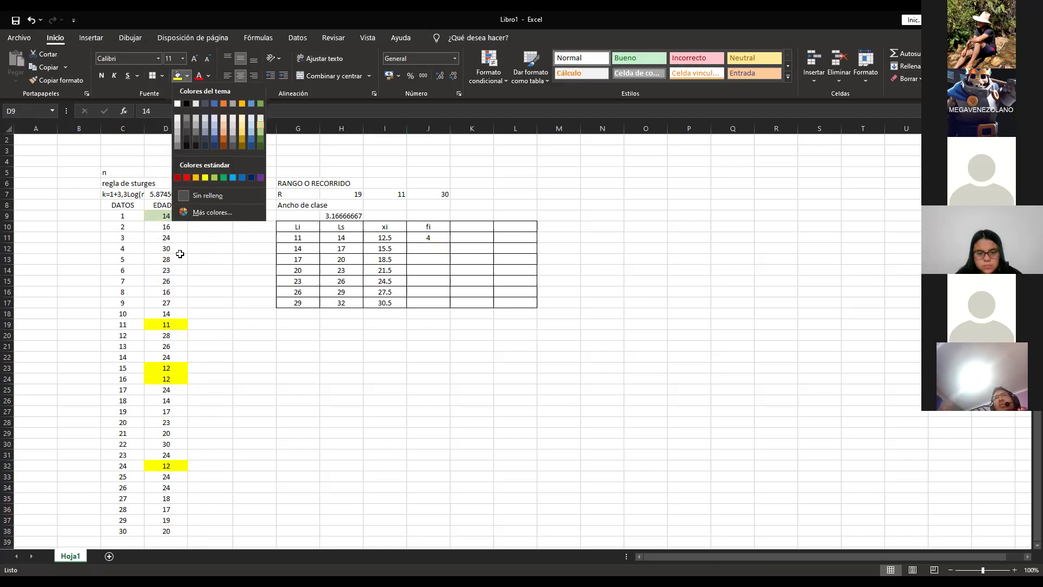
{"action": "left_click", "coordinate": [180, 254]}
{"action": "left_click", "coordinate": [170, 309]}
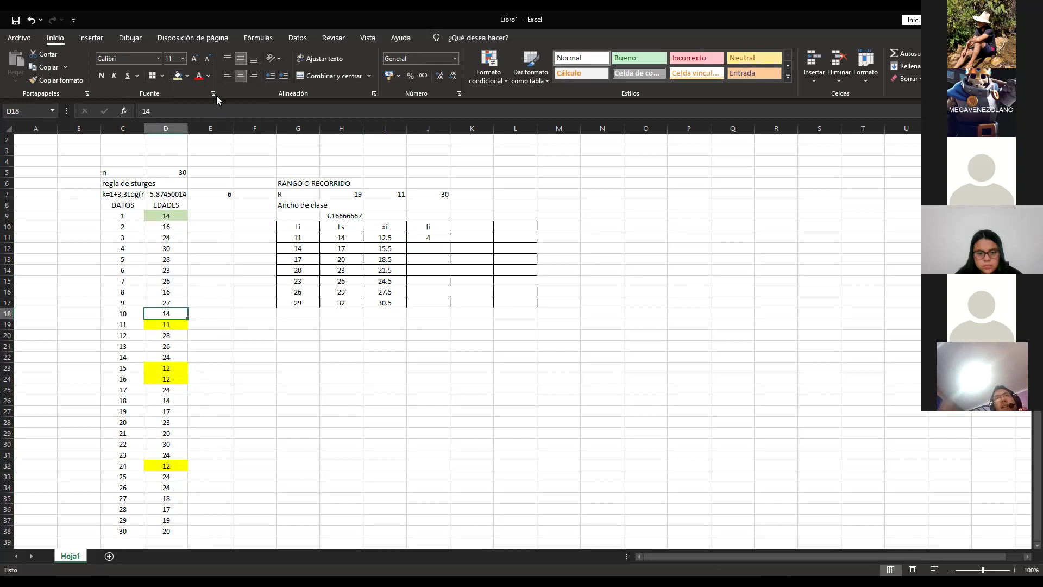
{"action": "left_click", "coordinate": [178, 228]}
{"action": "left_click", "coordinate": [178, 76]}
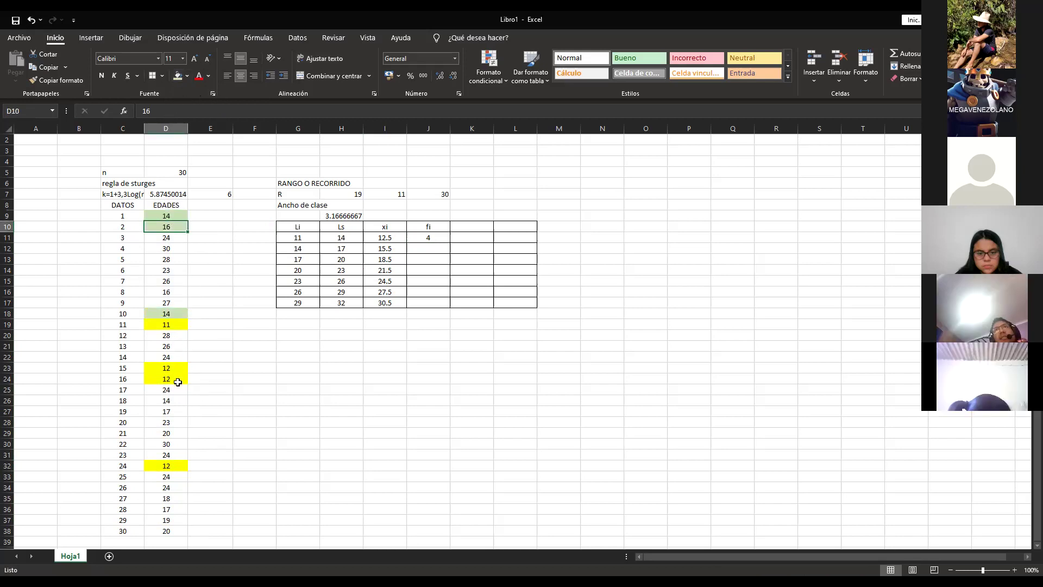
{"action": "left_click", "coordinate": [169, 335]}
{"action": "left_click", "coordinate": [168, 401]}
{"action": "left_click", "coordinate": [177, 76]}
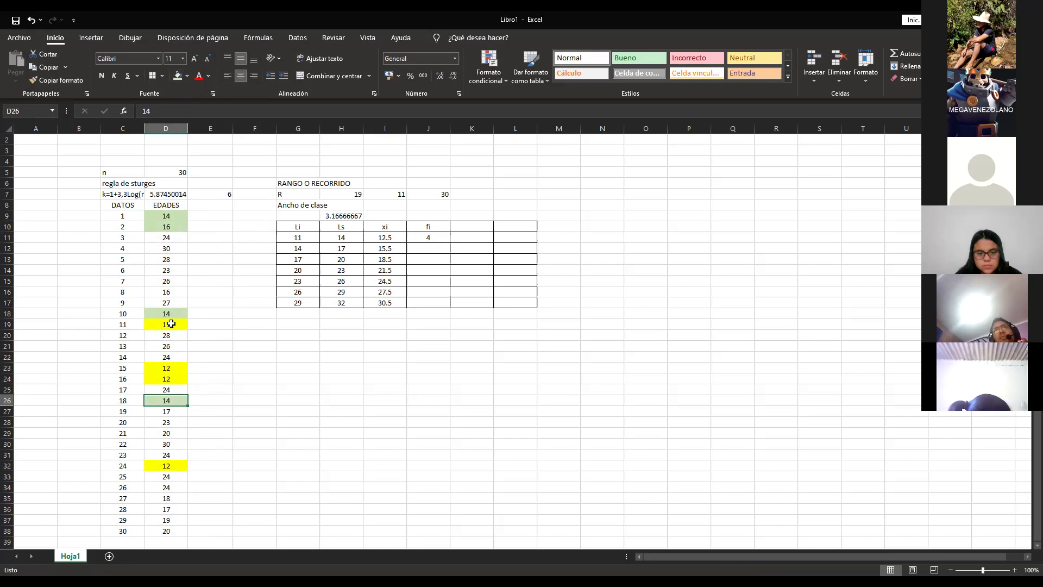
Step: Enter 4 as the frequency of the 14 to 17 class in J12
{"action": "left_click", "coordinate": [446, 250]}
{"action": "type", "text": "4"}
{"action": "key", "text": "Return"}
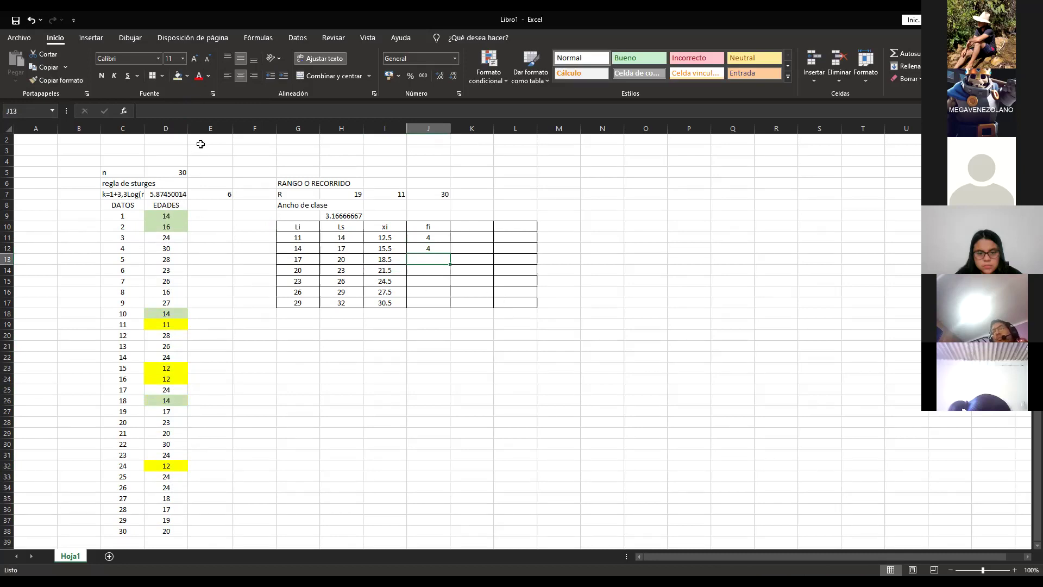
{"action": "left_click", "coordinate": [172, 235]}
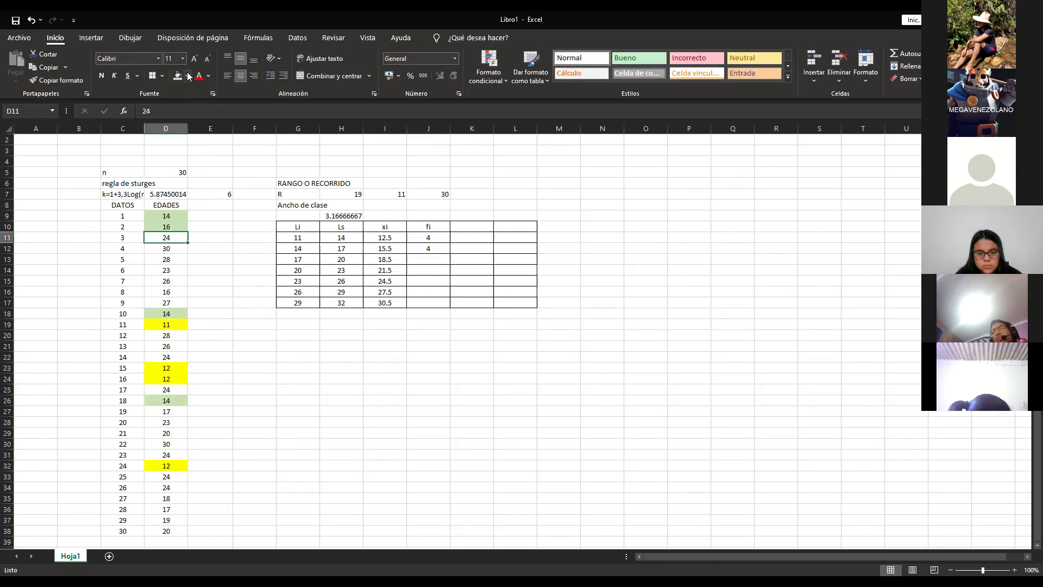
{"action": "left_click", "coordinate": [188, 76]}
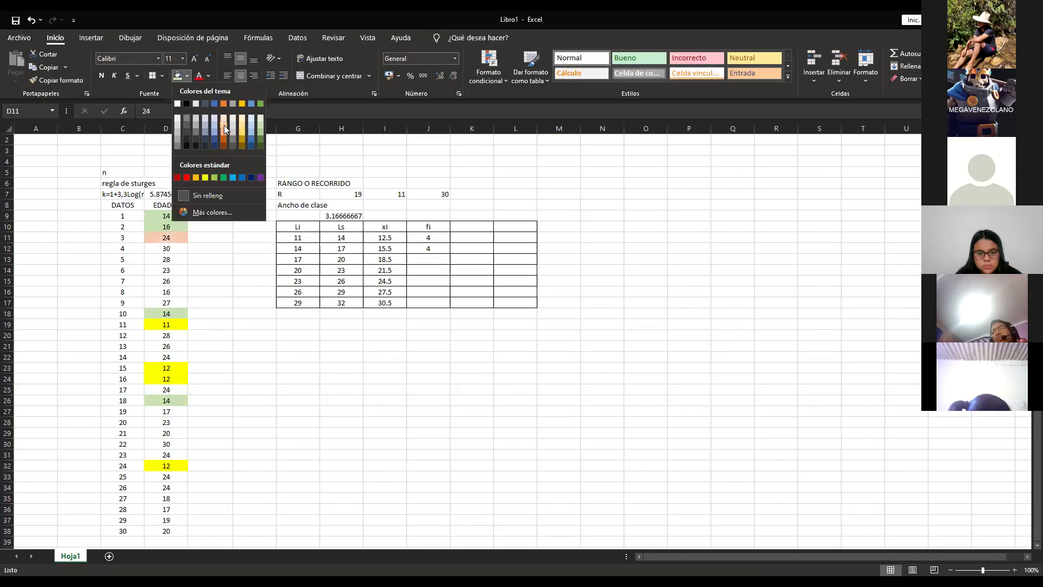
{"action": "left_click", "coordinate": [172, 289]}
Step: Fill the missed age 16 in D16 in light green and set the 14 to 17 class frequency in J12 to 5
{"action": "left_click", "coordinate": [174, 293]}
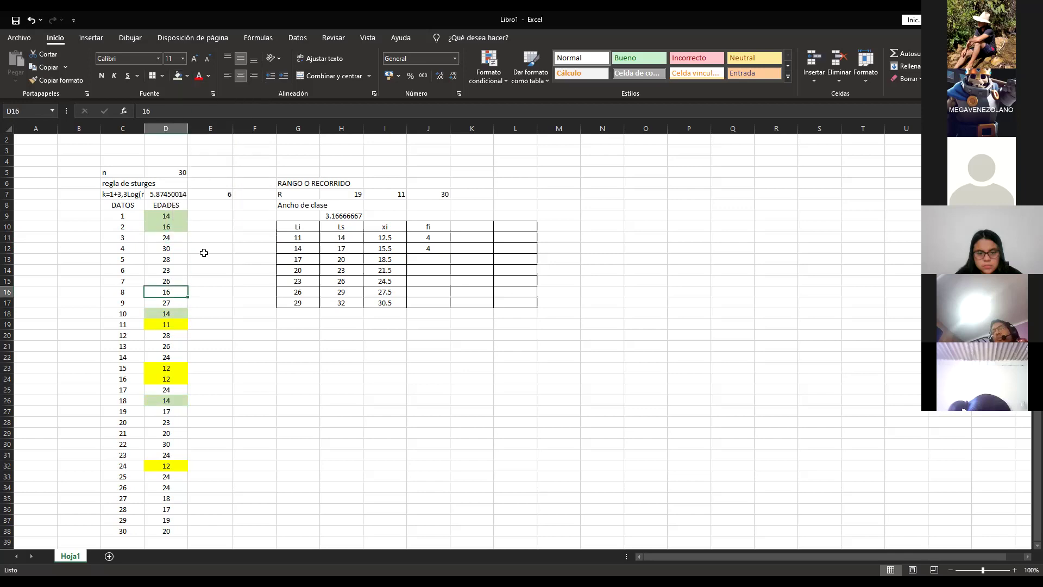
{"action": "left_click", "coordinate": [179, 77]}
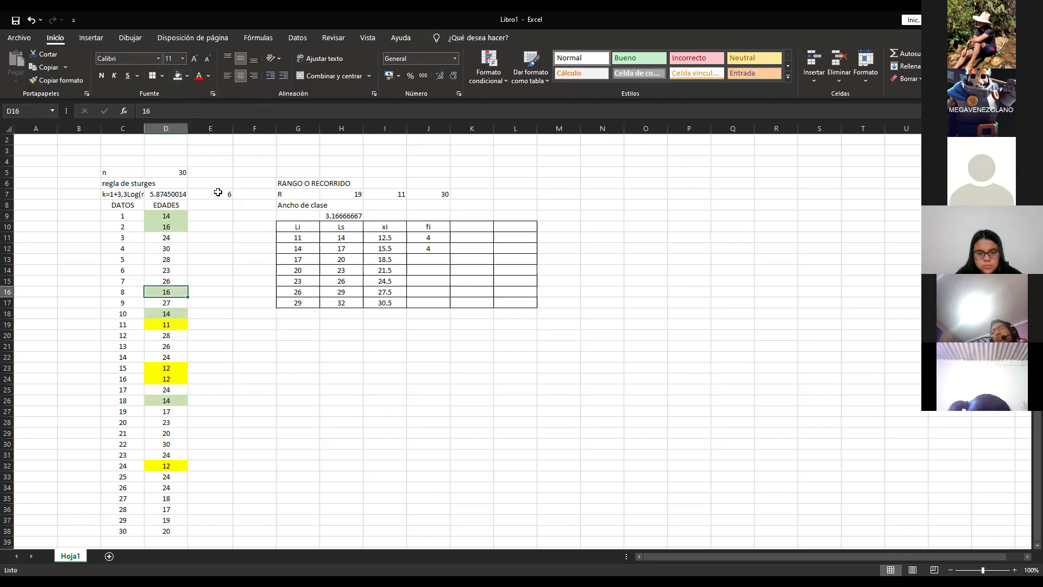
{"action": "left_click", "coordinate": [428, 249]}
{"action": "type", "text": "5"}
{"action": "key", "text": "Return"}
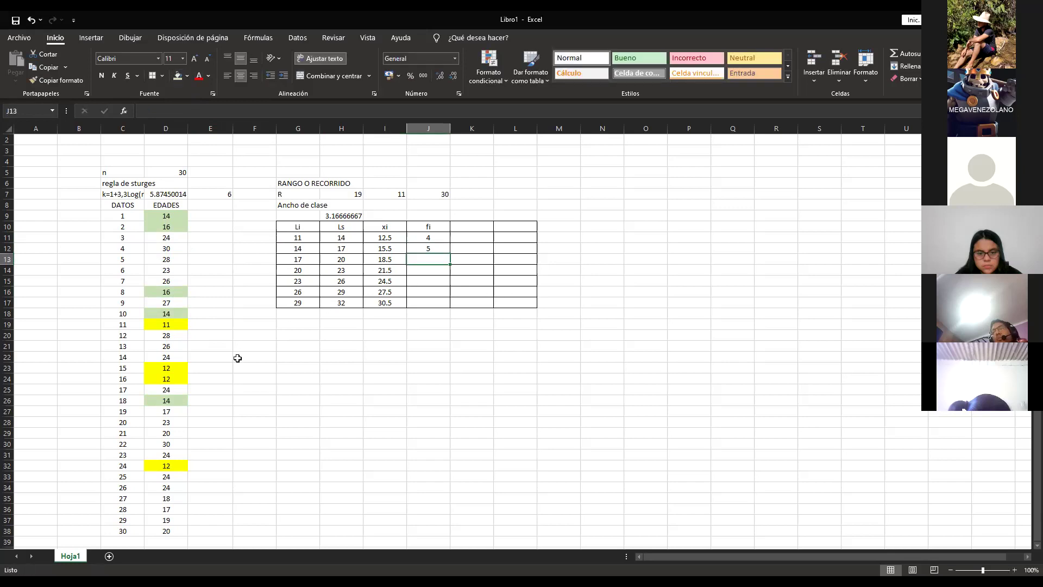
Step: Fill the ages belonging to the 17 to 20 class in orange: D27 and D35:D37
{"action": "left_click", "coordinate": [177, 415]}
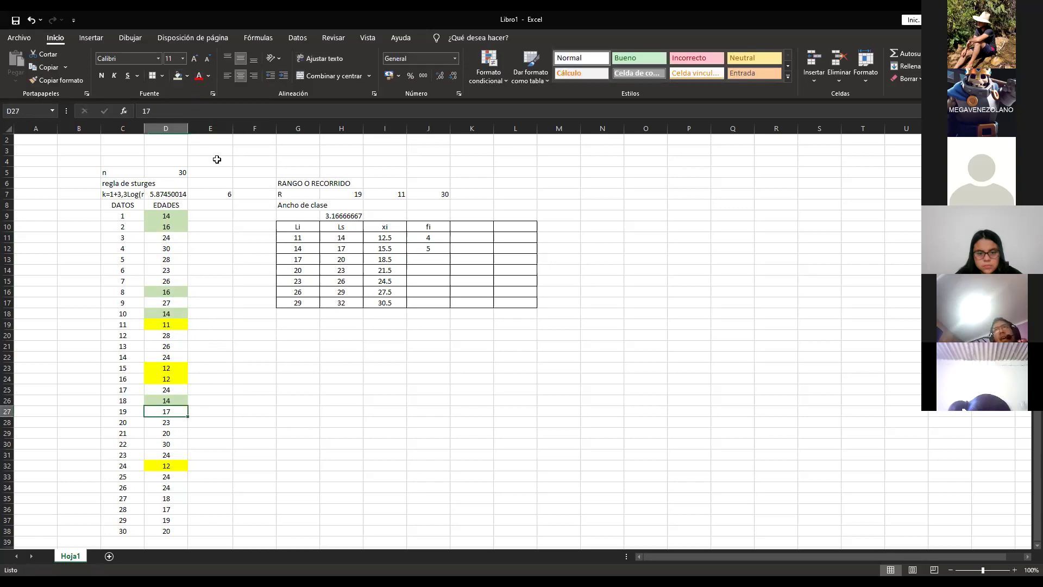
{"action": "left_click", "coordinate": [186, 76]}
{"action": "left_click", "coordinate": [225, 104]}
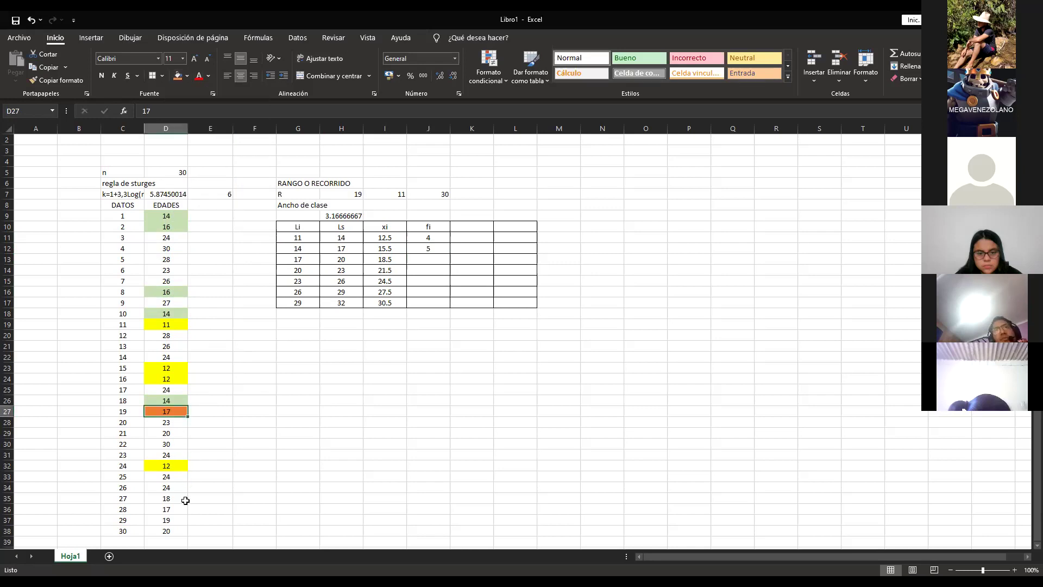
{"action": "left_click_drag", "start_coordinate": [169, 499], "coordinate": [174, 505]}
{"action": "left_click", "coordinate": [174, 521], "text": "ctrl"}
{"action": "left_click", "coordinate": [175, 530], "text": "ctrl"}
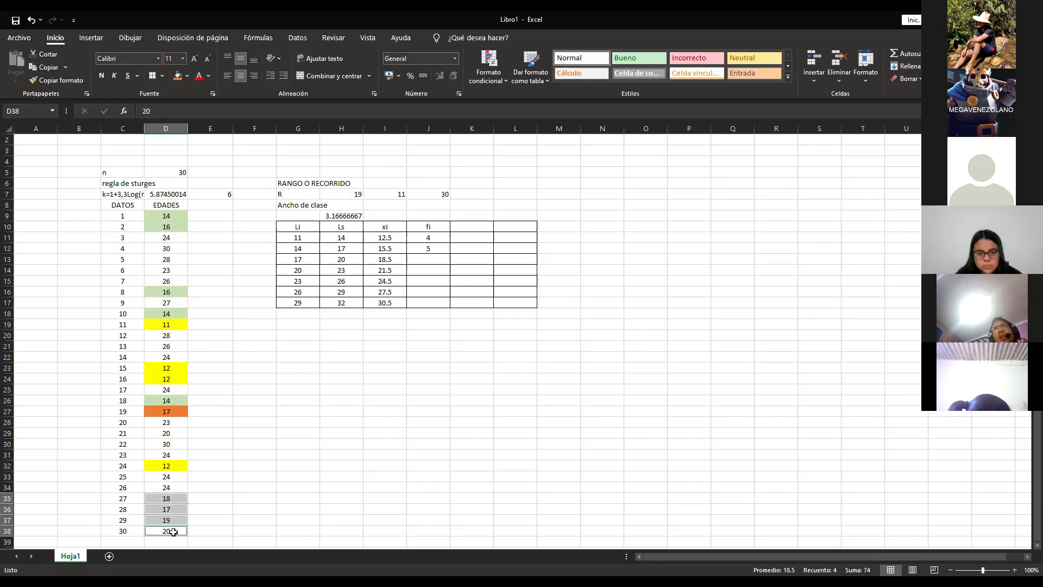
{"action": "left_click", "coordinate": [174, 531], "text": "ctrl"}
{"action": "left_click", "coordinate": [177, 76]}
{"action": "left_click", "coordinate": [237, 470]}
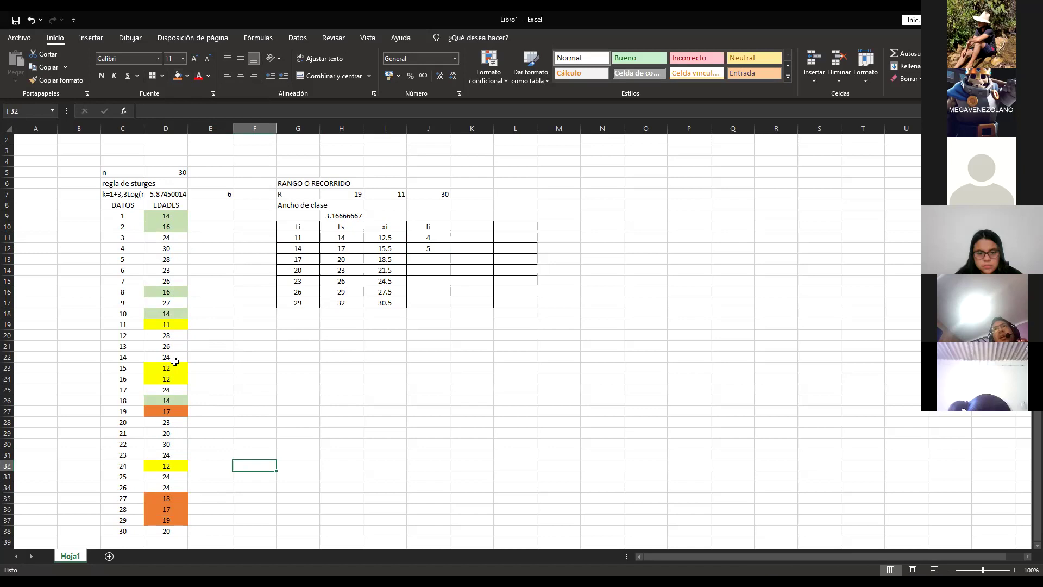
Step: Count the orange ages and enter 4 as the frequency of the 17 to 20 class in J13
{"action": "left_click", "coordinate": [180, 416]}
{"action": "left_click", "coordinate": [178, 500]}
{"action": "left_click", "coordinate": [175, 509]}
{"action": "left_click", "coordinate": [175, 519]}
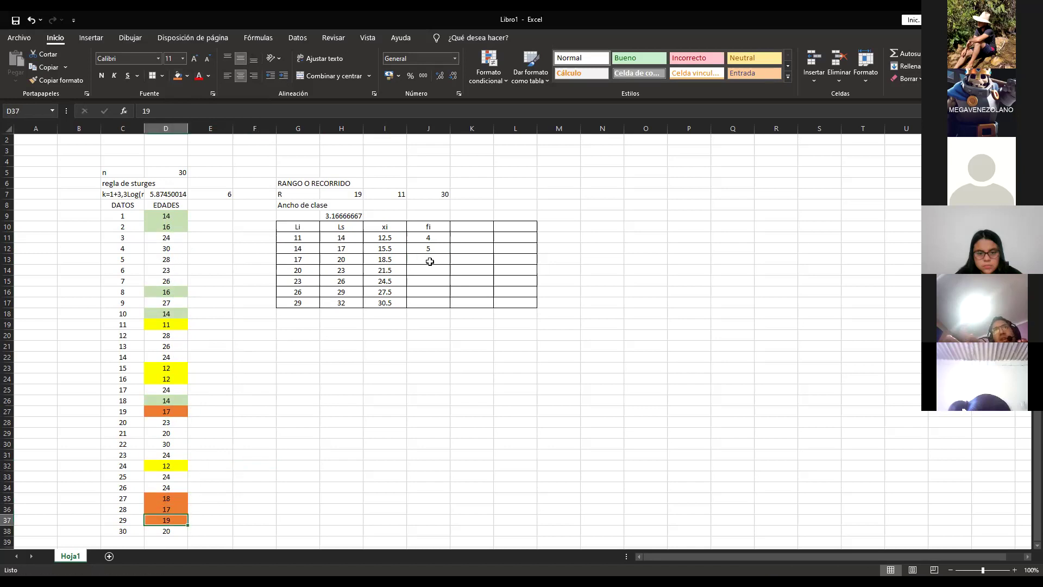
{"action": "left_click", "coordinate": [428, 259]}
{"action": "type", "text": "4"}
{"action": "key", "text": "Return"}
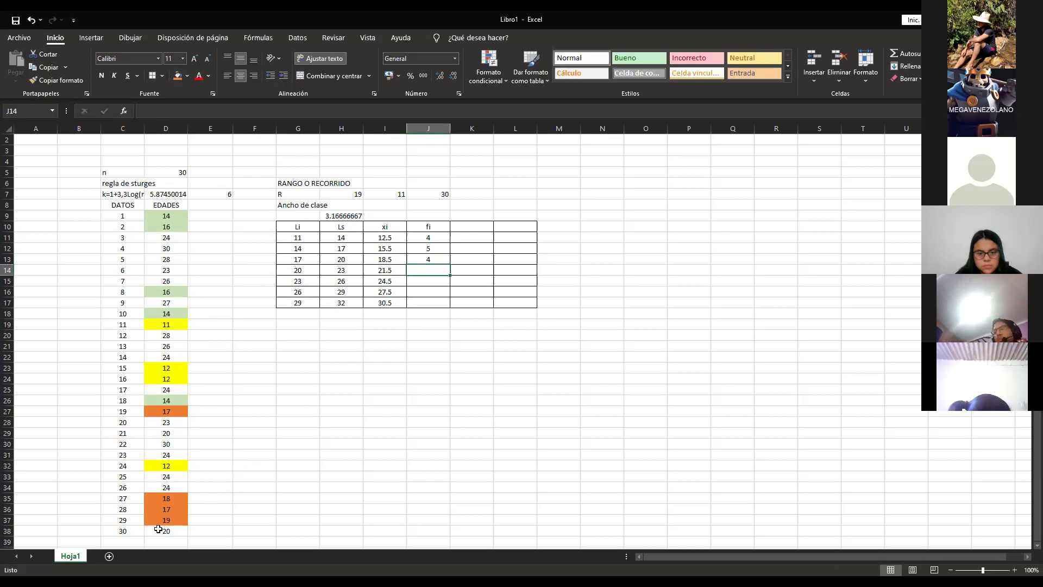
Step: Fill the ages belonging to the 20 to 23 class, D29 and D38, in light blue
{"action": "left_click", "coordinate": [158, 530]}
{"action": "left_click", "coordinate": [189, 76]}
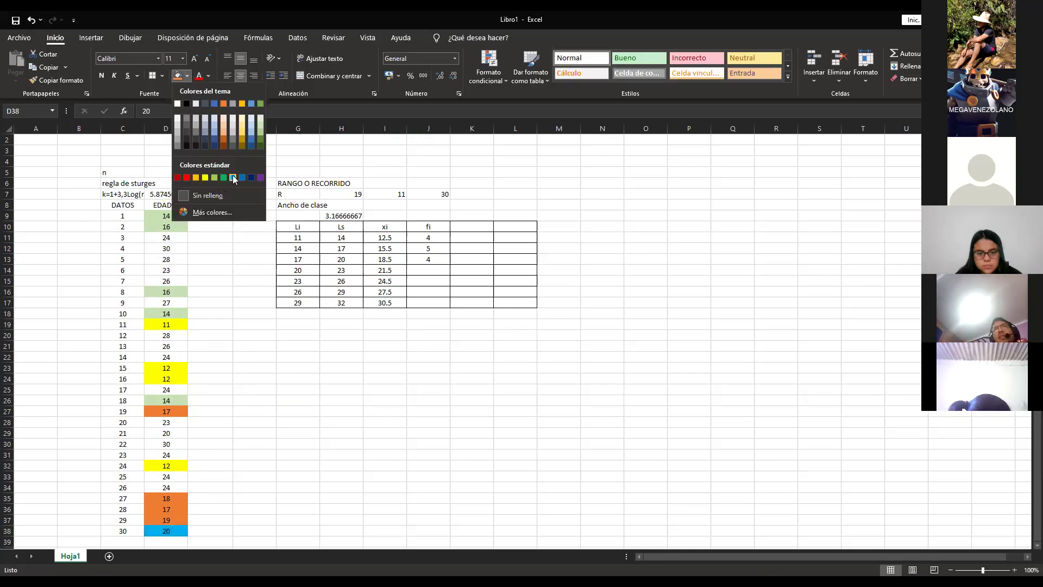
{"action": "left_click", "coordinate": [234, 179]}
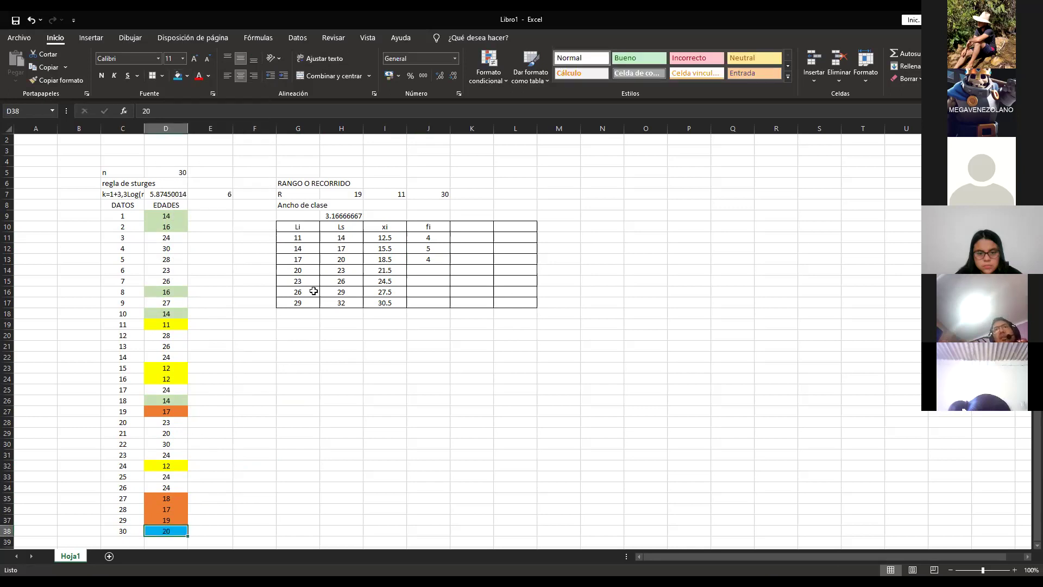
{"action": "left_click", "coordinate": [179, 434], "text": "ctrl"}
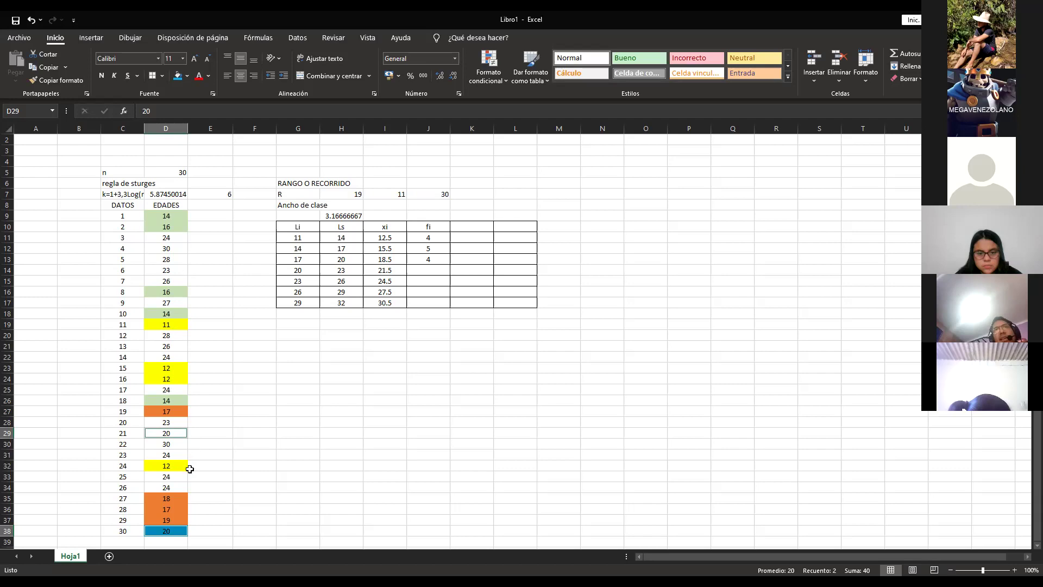
{"action": "left_click", "coordinate": [178, 75]}
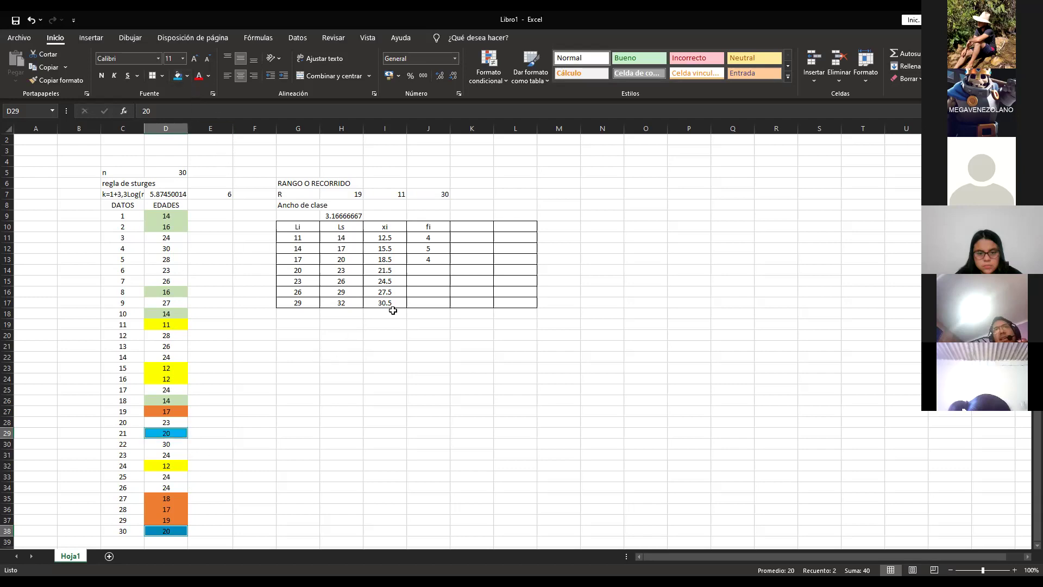
Step: Enter 2 as the frequency of the 20 to 23 class in J14
{"action": "left_click", "coordinate": [427, 269]}
{"action": "type", "text": "2"}
{"action": "key", "text": "Return"}
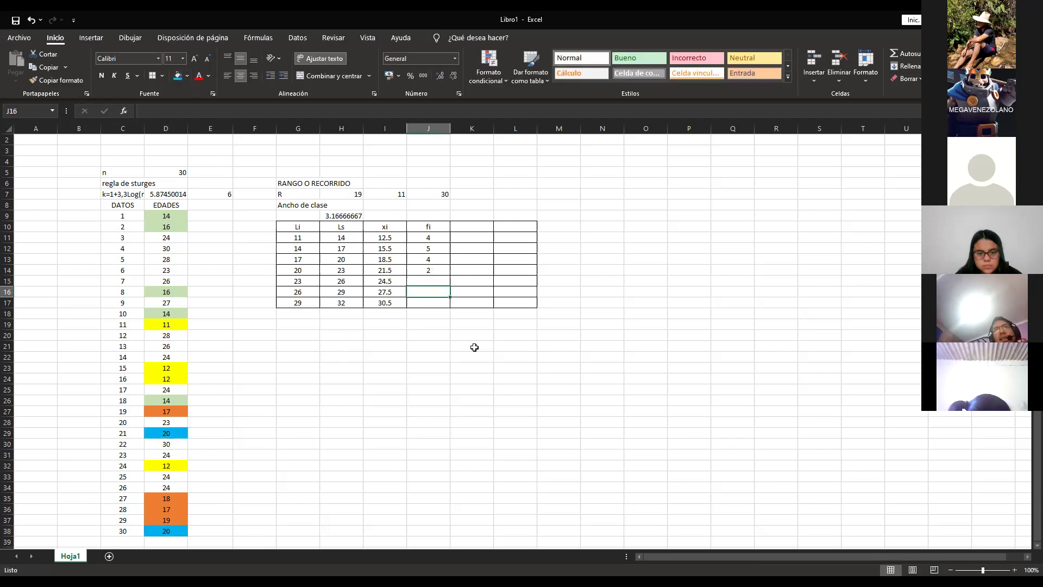
Step: Fill the ages 23 and 24 in D11, D14, D28, D31, D33 and D34 in purple for the 23 to 26 class
{"action": "left_click", "coordinate": [169, 421]}
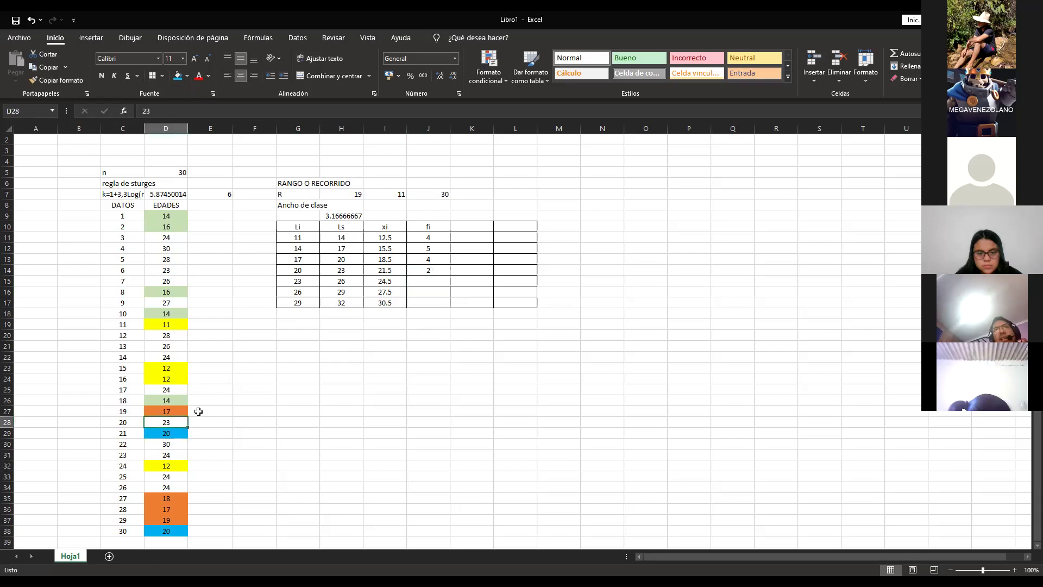
{"action": "left_click", "coordinate": [189, 77]}
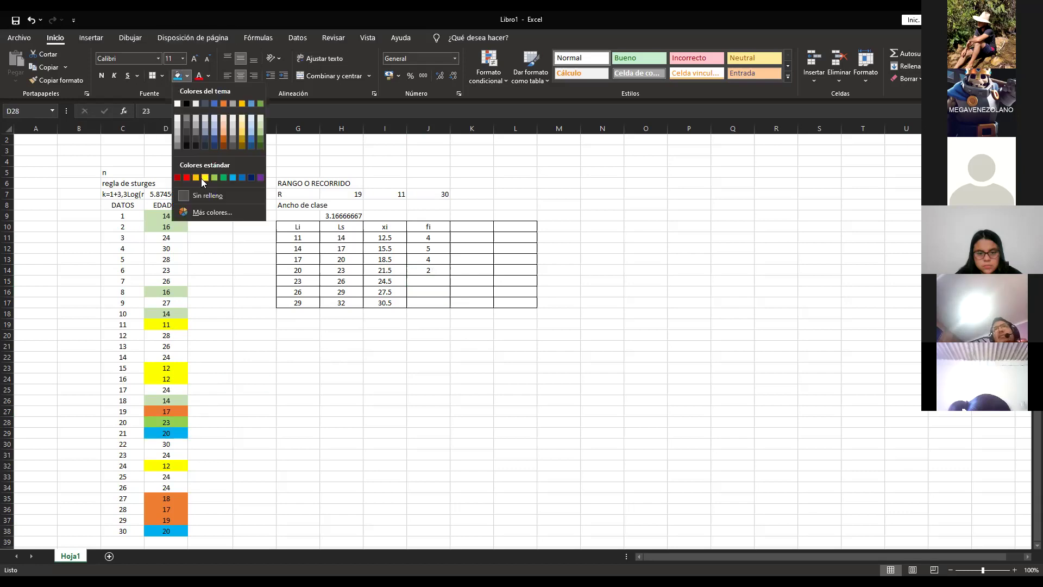
{"action": "left_click", "coordinate": [261, 180]}
{"action": "left_click", "coordinate": [179, 455]}
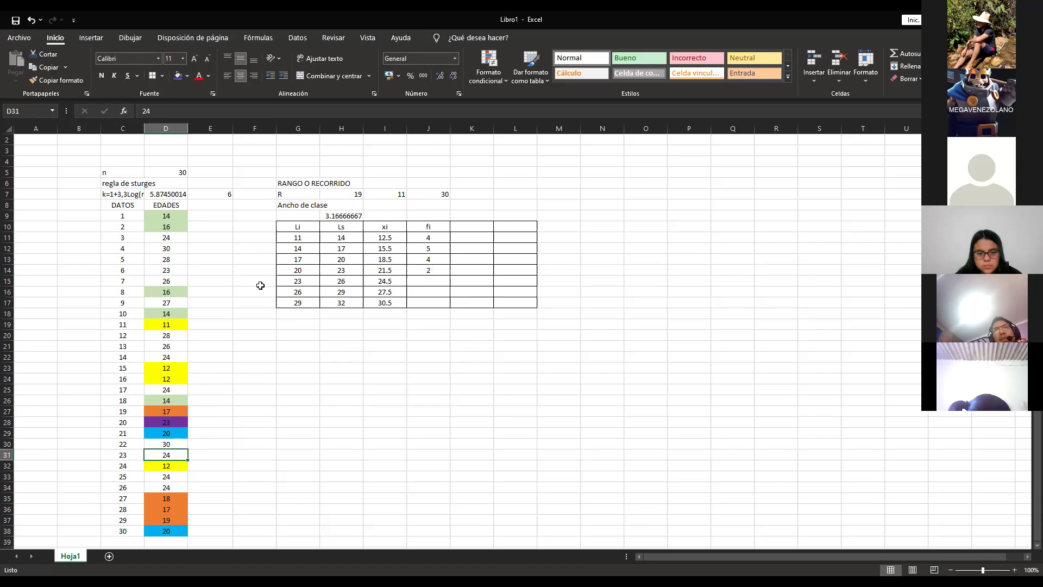
{"action": "left_click", "coordinate": [179, 76]}
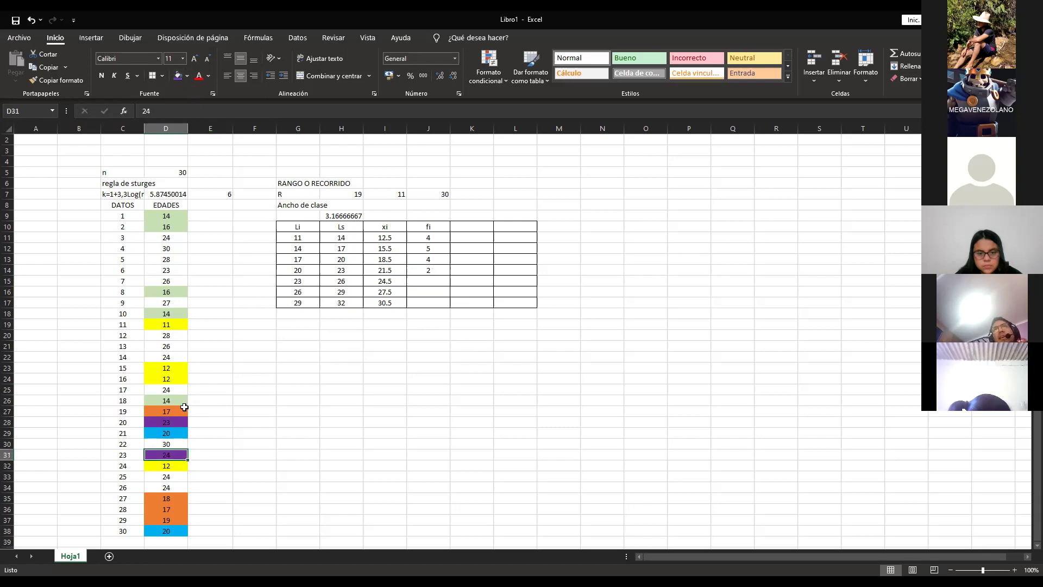
{"action": "left_click", "coordinate": [171, 478]}
{"action": "left_click", "coordinate": [178, 76]}
{"action": "left_click", "coordinate": [151, 489]}
{"action": "left_click", "coordinate": [178, 76]}
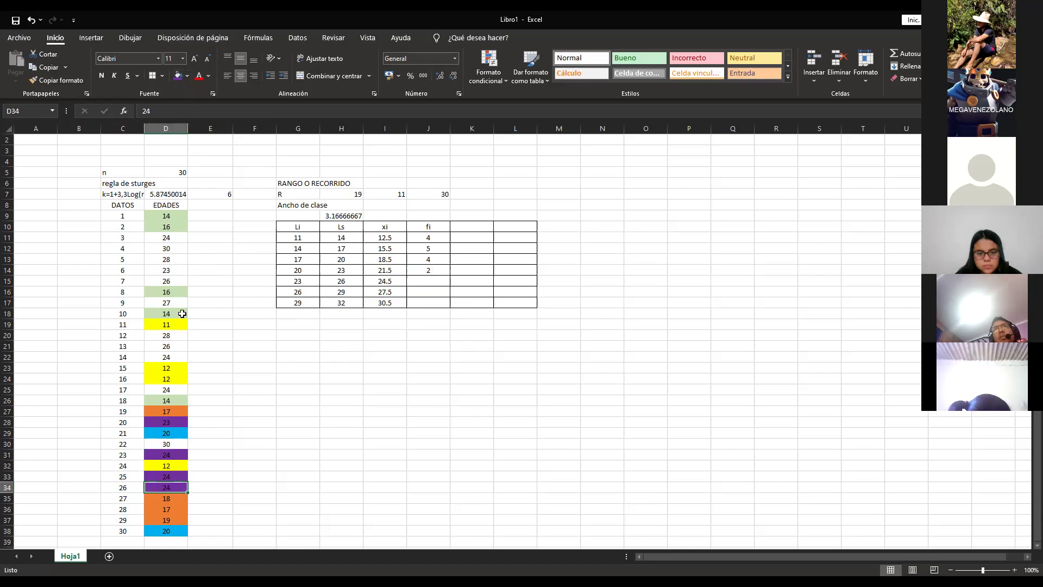
{"action": "left_click", "coordinate": [179, 271]}
{"action": "left_click", "coordinate": [178, 76]}
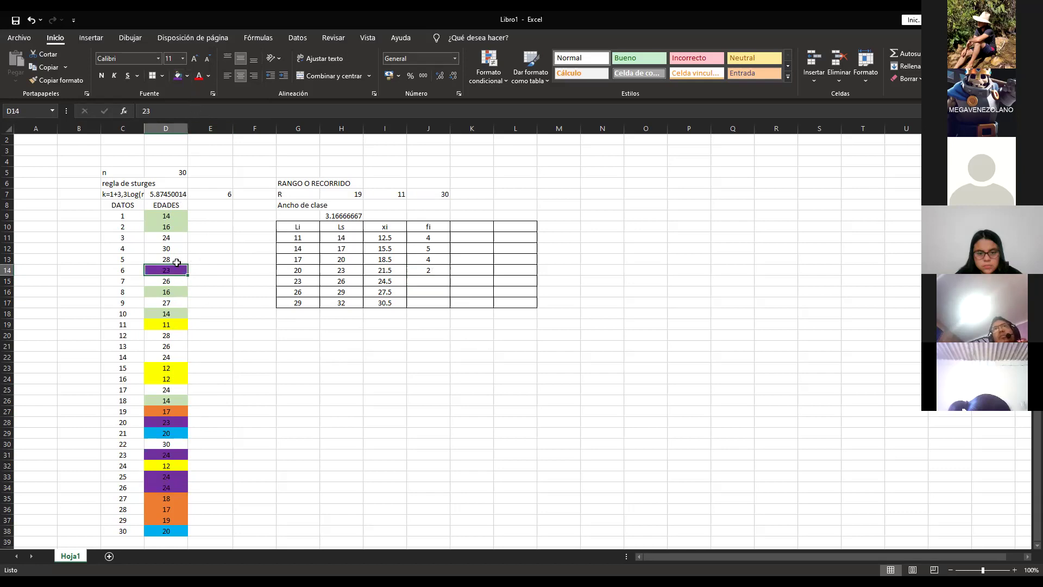
{"action": "left_click", "coordinate": [171, 237]}
{"action": "left_click", "coordinate": [179, 76]}
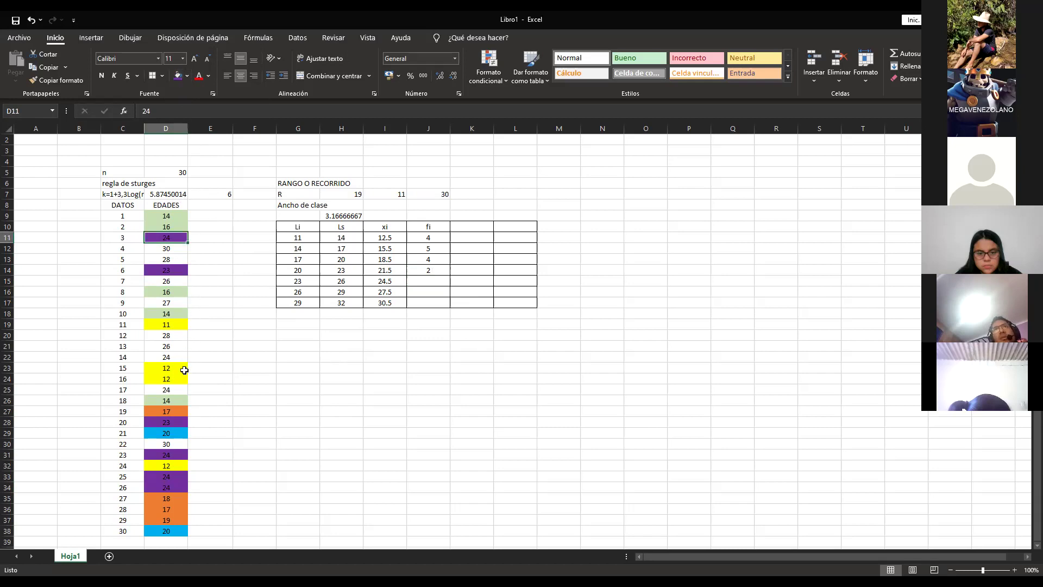
Step: Count the purple ages and enter 6 as the frequency of the 23 to 26 class in J15
{"action": "left_click_drag", "start_coordinate": [171, 486], "coordinate": [171, 477]}
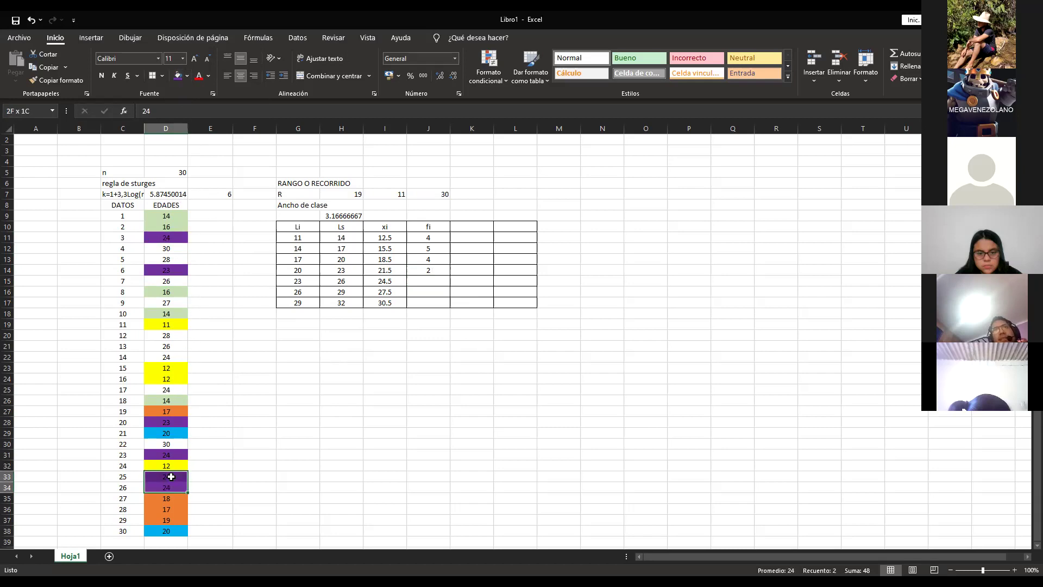
{"action": "left_click", "coordinate": [171, 422]}
{"action": "left_click", "coordinate": [179, 261]}
{"action": "left_click", "coordinate": [174, 268]}
{"action": "left_click", "coordinate": [174, 239]}
{"action": "left_click", "coordinate": [428, 283]}
{"action": "type", "text": "6"}
{"action": "key", "text": "Return"}
Step: Fill the ages belonging to the 26 to 29 class in pale blue: D13, D15, D17, D20 and D21
{"action": "key", "text": "Left"}
{"action": "key", "text": "Left"}
{"action": "key", "text": "Left"}
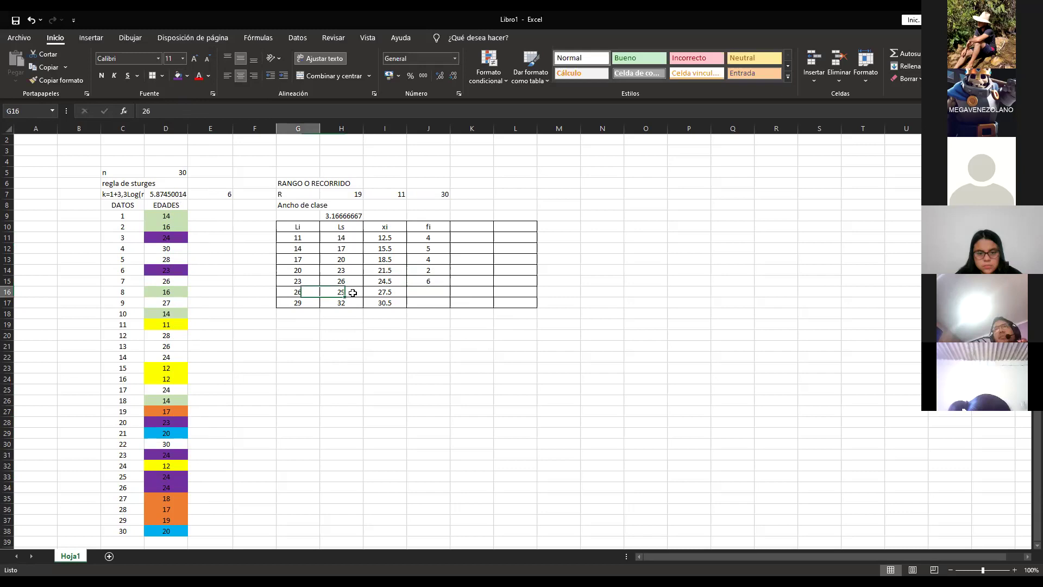
{"action": "left_click", "coordinate": [300, 336]}
{"action": "left_click", "coordinate": [178, 346]}
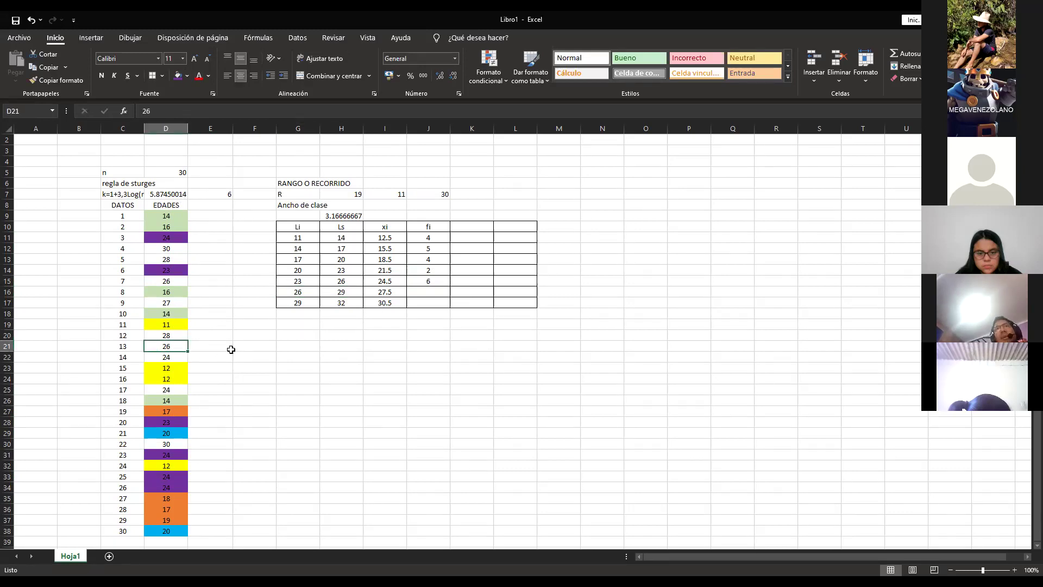
{"action": "left_click", "coordinate": [187, 75]}
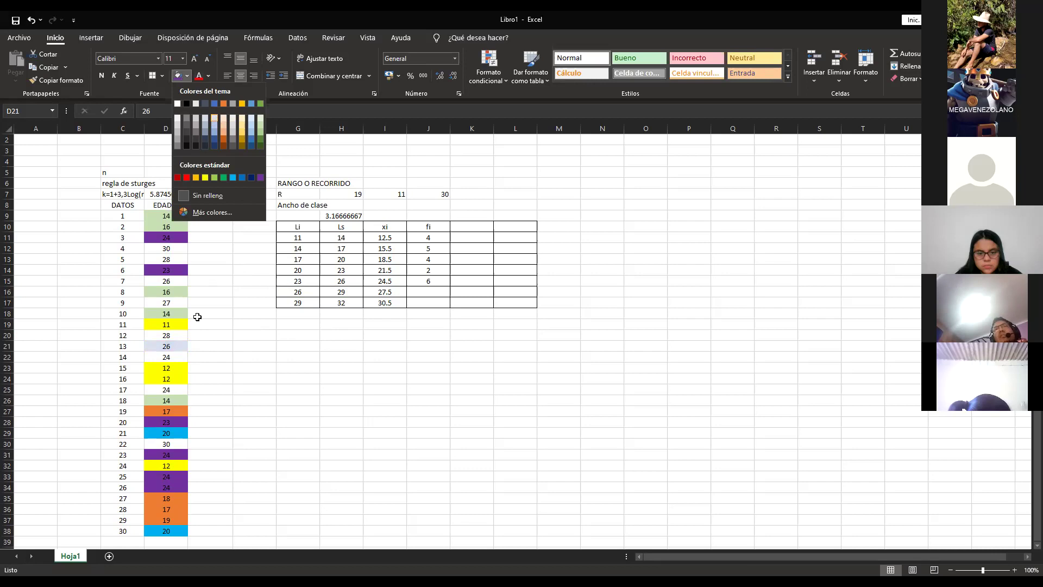
{"action": "left_click", "coordinate": [178, 281]}
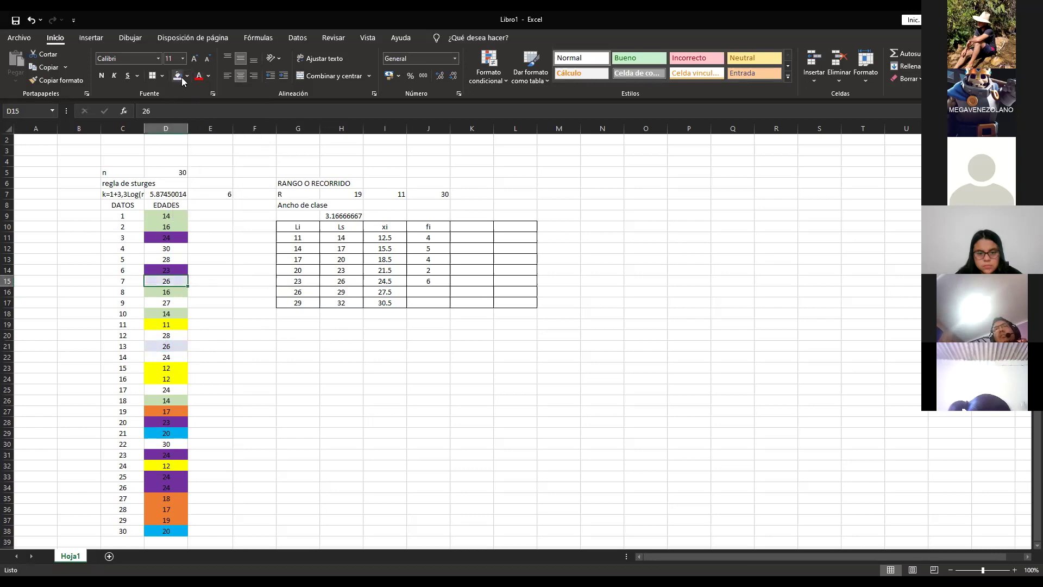
{"action": "left_click", "coordinate": [173, 306]}
{"action": "left_click", "coordinate": [179, 79]}
{"action": "left_click", "coordinate": [171, 335]}
{"action": "left_click", "coordinate": [177, 76]}
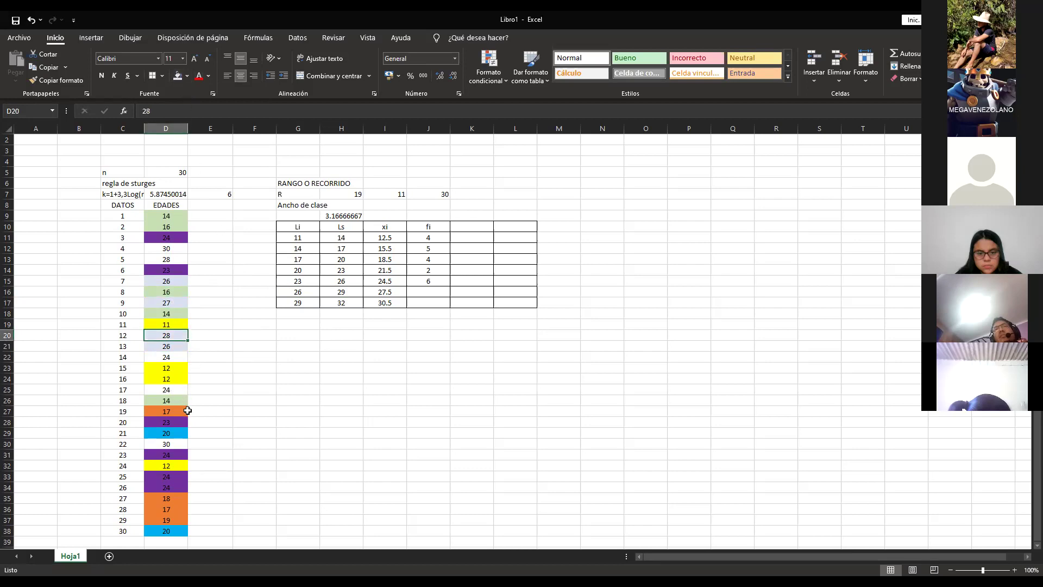
{"action": "left_click", "coordinate": [181, 444]}
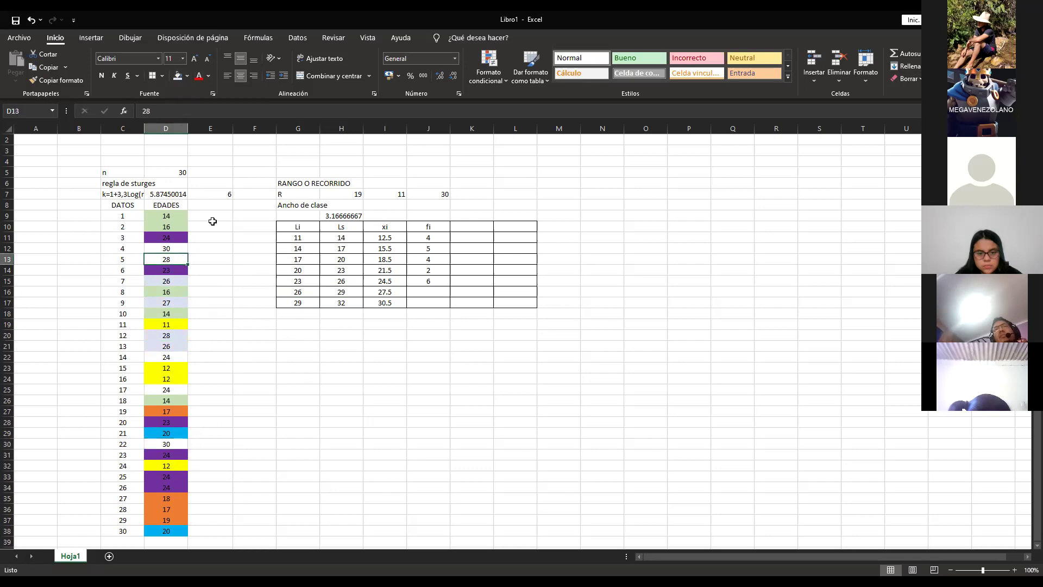
Step: Enter 5 as the frequency of the 26 to 29 class in J16
{"action": "left_click", "coordinate": [424, 291]}
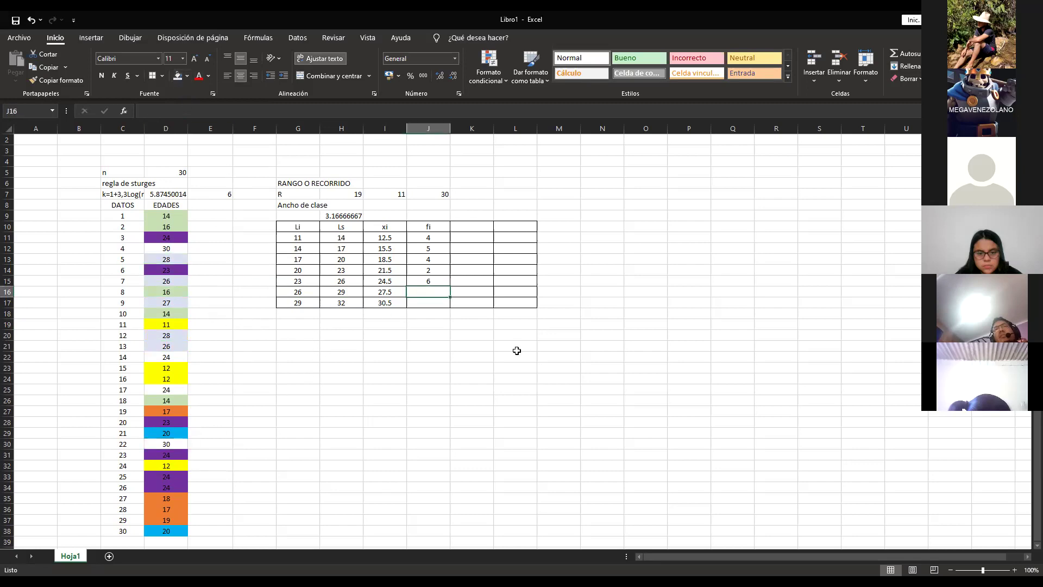
{"action": "type", "text": "5"}
{"action": "key", "text": "Return"}
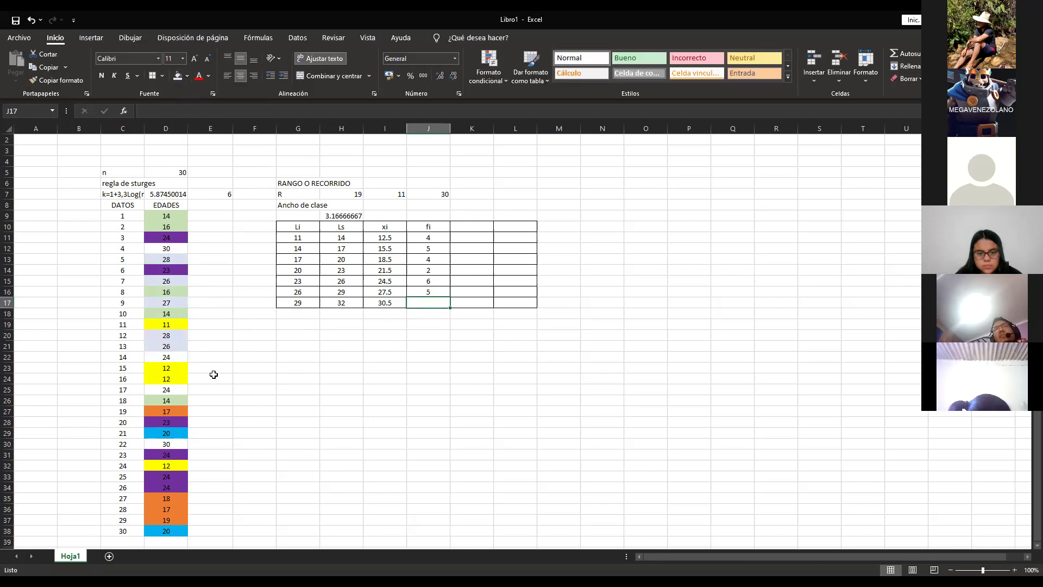
Step: Check the uncoloured ages of 24 in D22 and D25 and set the 23 to 26 class frequency in J15 to 8
{"action": "left_click", "coordinate": [177, 357]}
{"action": "left_click", "coordinate": [178, 390]}
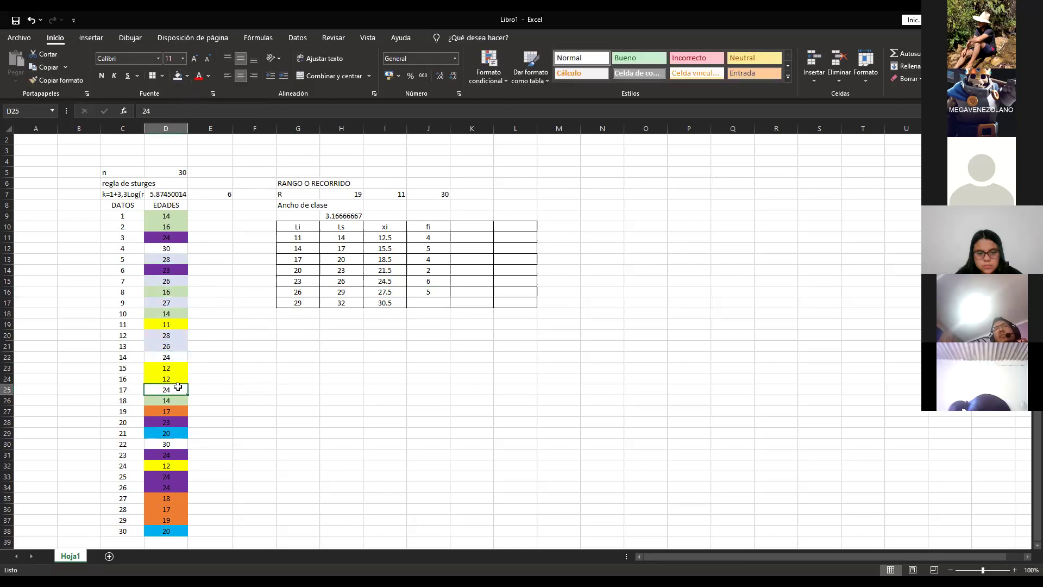
{"action": "left_click_drag", "start_coordinate": [316, 283], "coordinate": [347, 282]}
{"action": "left_click", "coordinate": [421, 279]}
{"action": "type", "text": "8"}
{"action": "key", "text": "Return"}
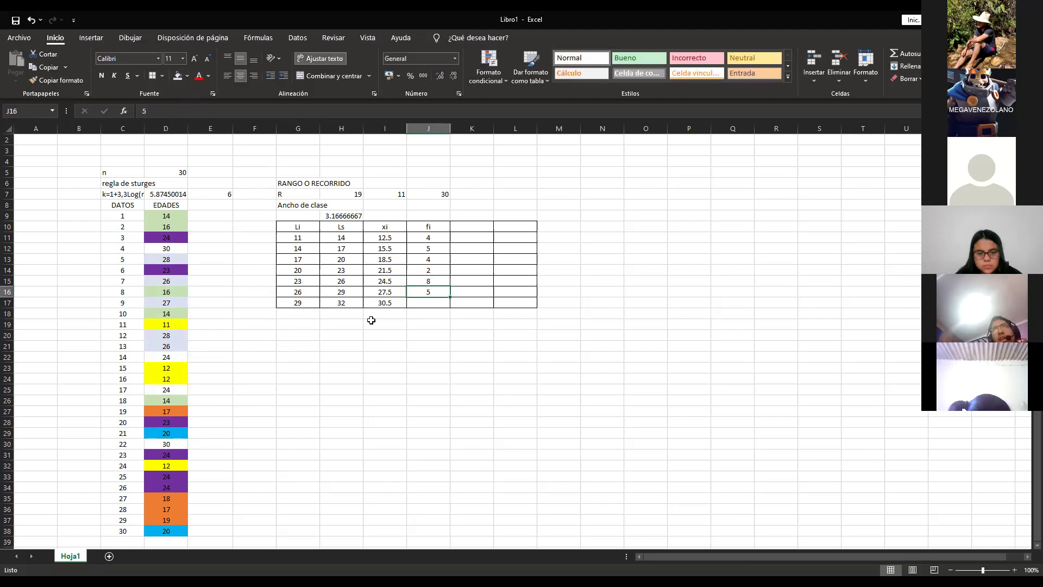
Step: Enter 2 as the frequency of the 29 to 32 class in J17
{"action": "key", "text": "Return"}
{"action": "type", "text": "2"}
{"action": "key", "text": "Return"}
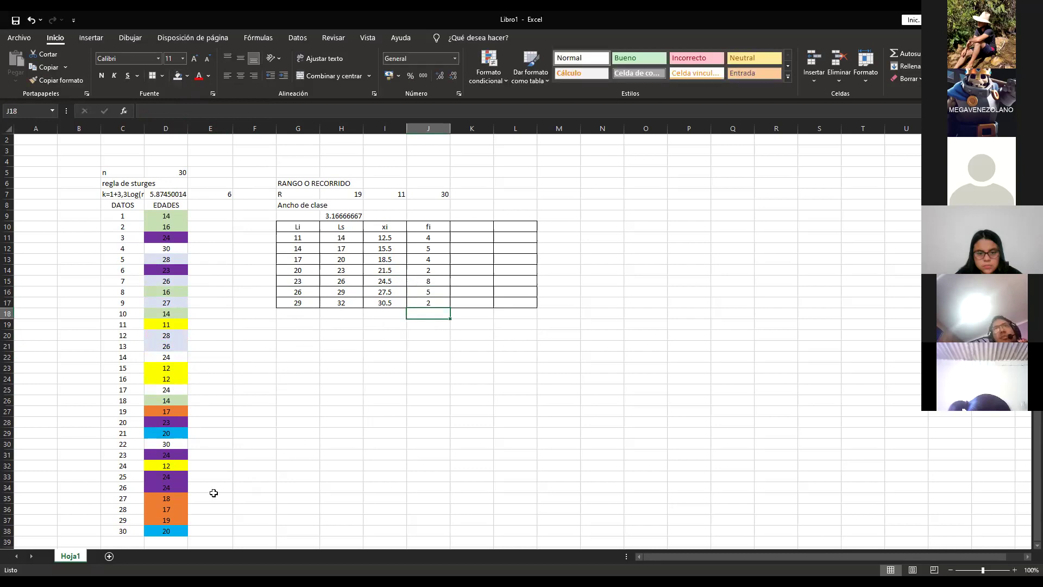
Step: Fill the missed ages of 24 in D22 and D25 in purple
{"action": "left_click", "coordinate": [181, 423]}
{"action": "left_click", "coordinate": [174, 389]}
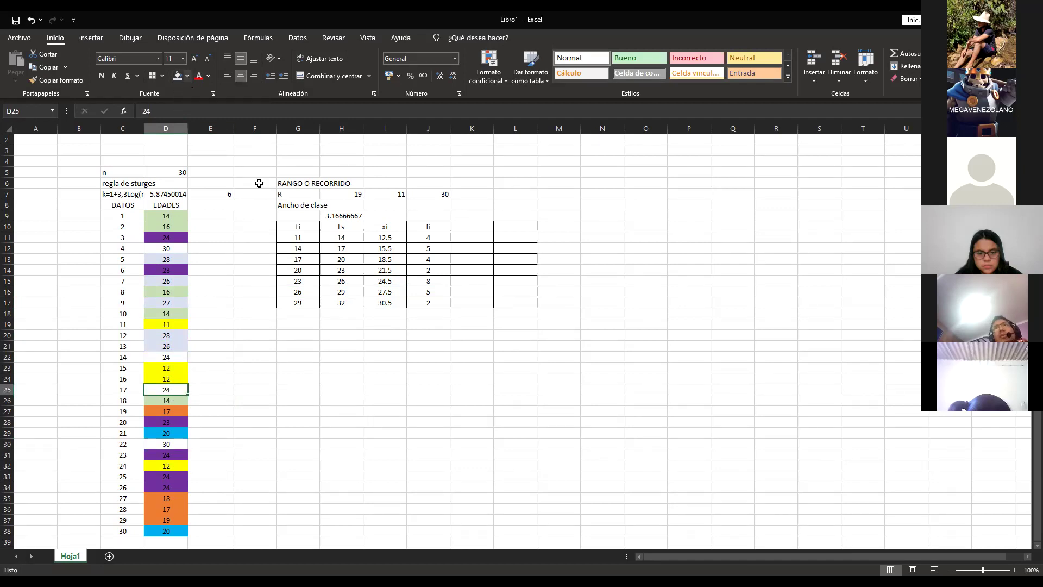
{"action": "left_click", "coordinate": [165, 357]}
{"action": "left_click", "coordinate": [177, 75]}
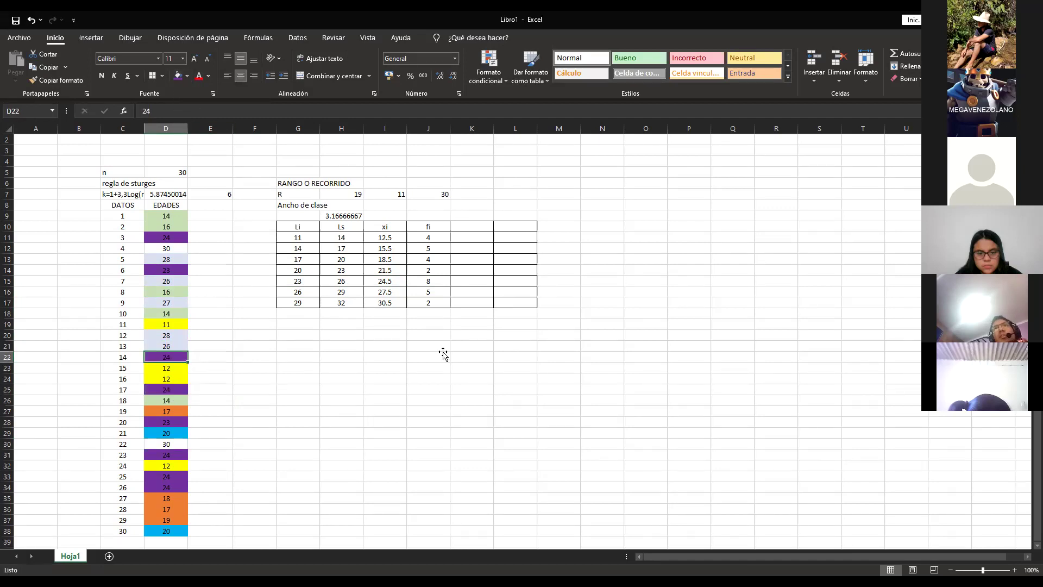
Step: Total the absolute frequencies J11:J17 in J18 with the SUMA function
{"action": "left_click", "coordinate": [429, 302]}
{"action": "key", "text": "Down"}
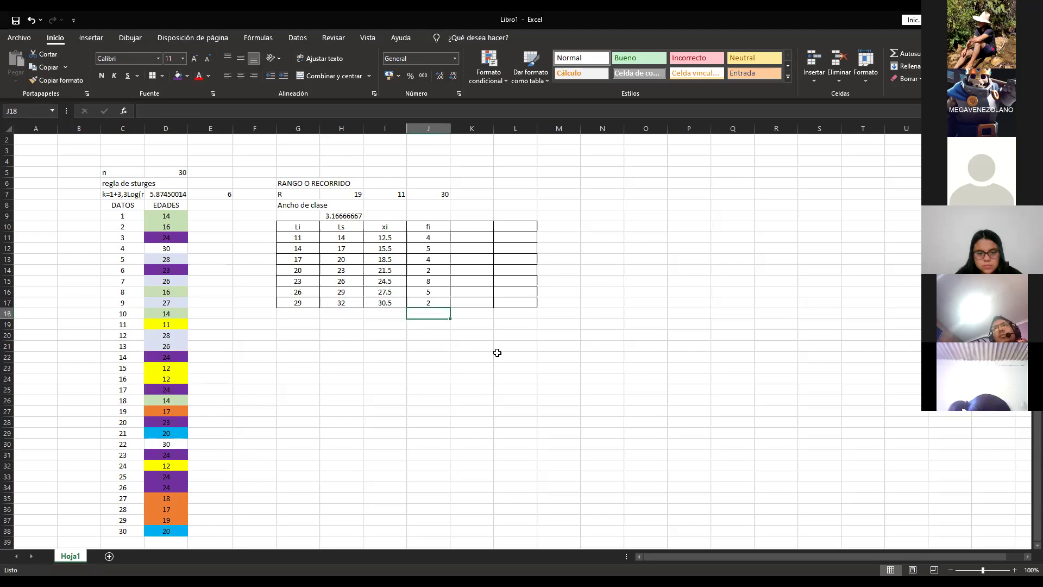
{"action": "type", "text": "="}
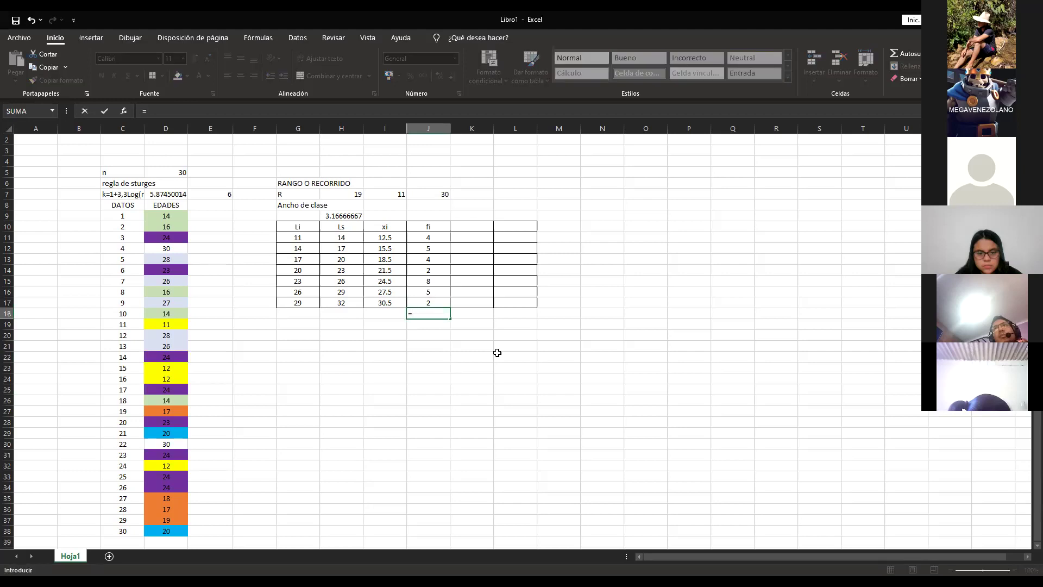
{"action": "type", "text": "SUMA("}
{"action": "key", "text": "Up"}
{"action": "key", "text": "shift+Up"}
{"action": "key", "text": "shift+Up"}
{"action": "key", "text": "shift+Up"}
{"action": "key", "text": "shift+Up"}
{"action": "key", "text": "shift+Up"}
{"action": "key", "text": "shift+Up"}
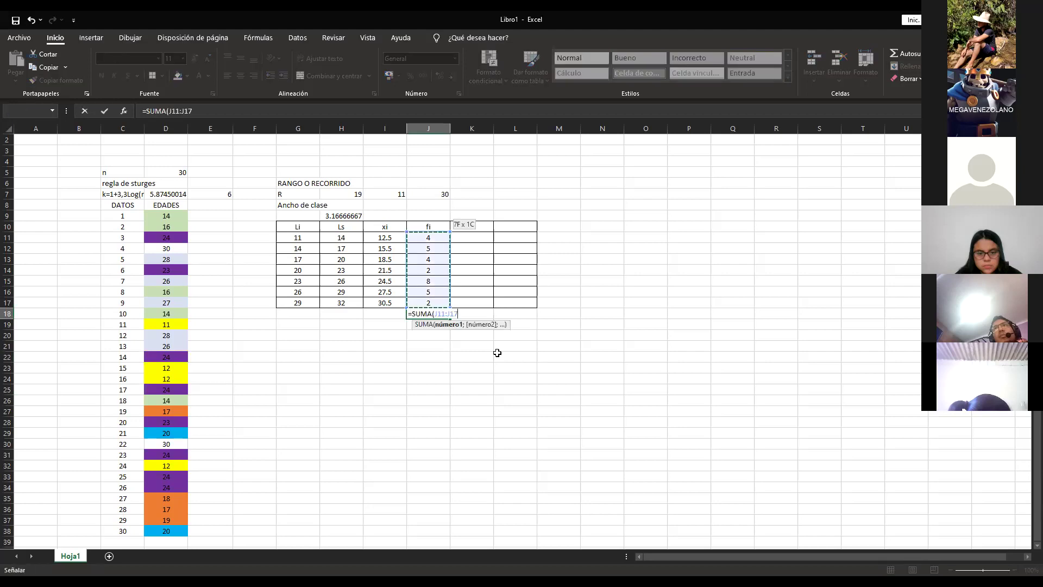
{"action": "key", "text": "Return"}
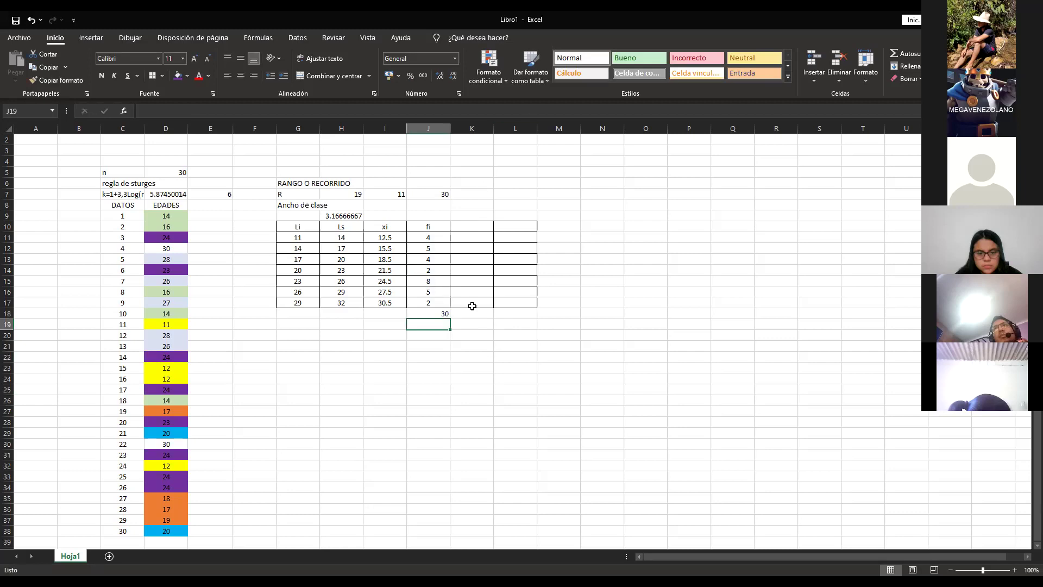
Step: Head column K with Fi in K10 and set the first cumulative frequency in K11 equal to J11
{"action": "left_click", "coordinate": [471, 226]}
{"action": "type", "text": "f"}
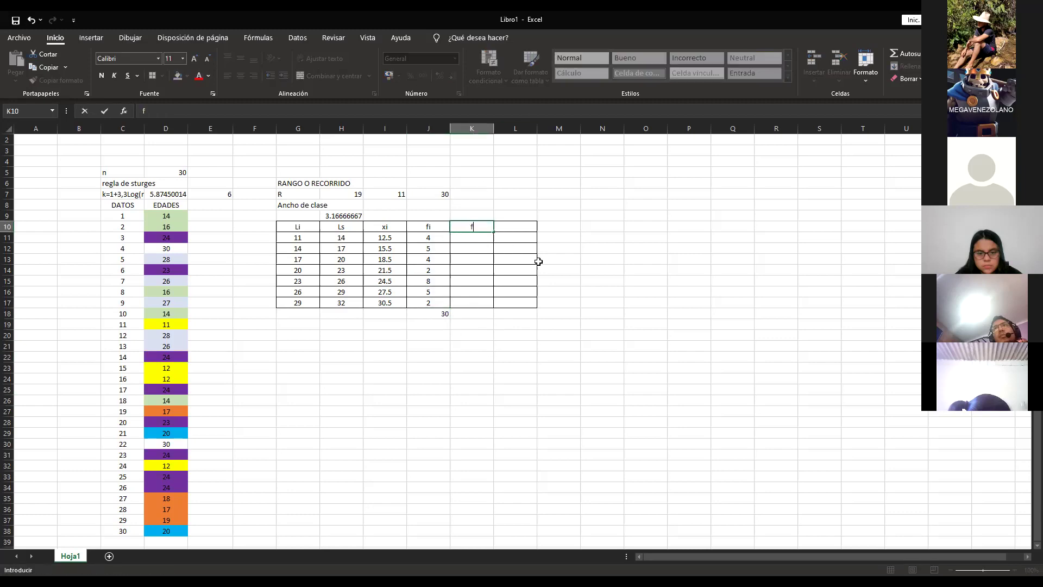
{"action": "type", "text": "i"}
{"action": "key", "text": "Return"}
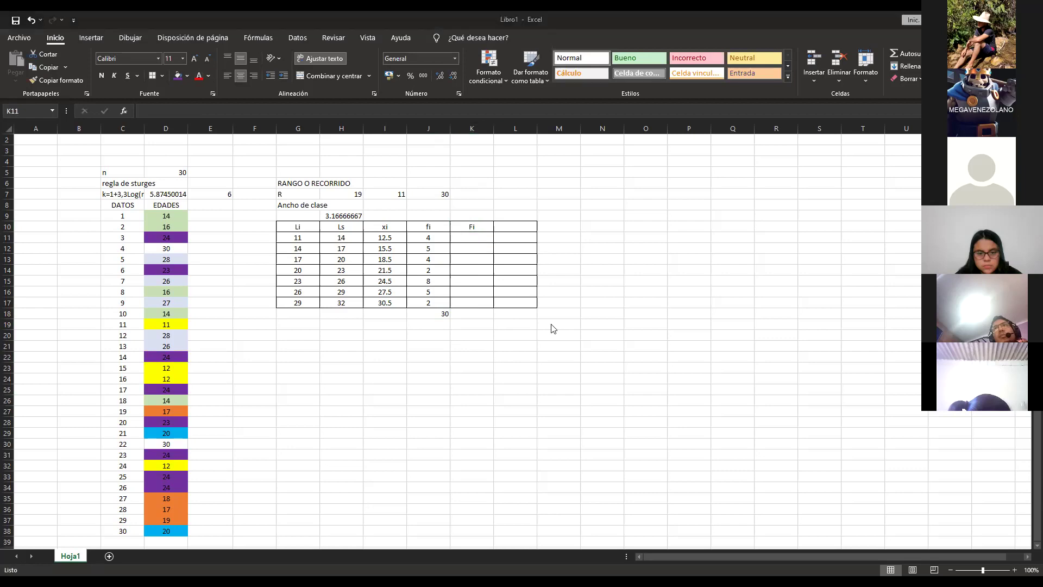
{"action": "type", "text": "="}
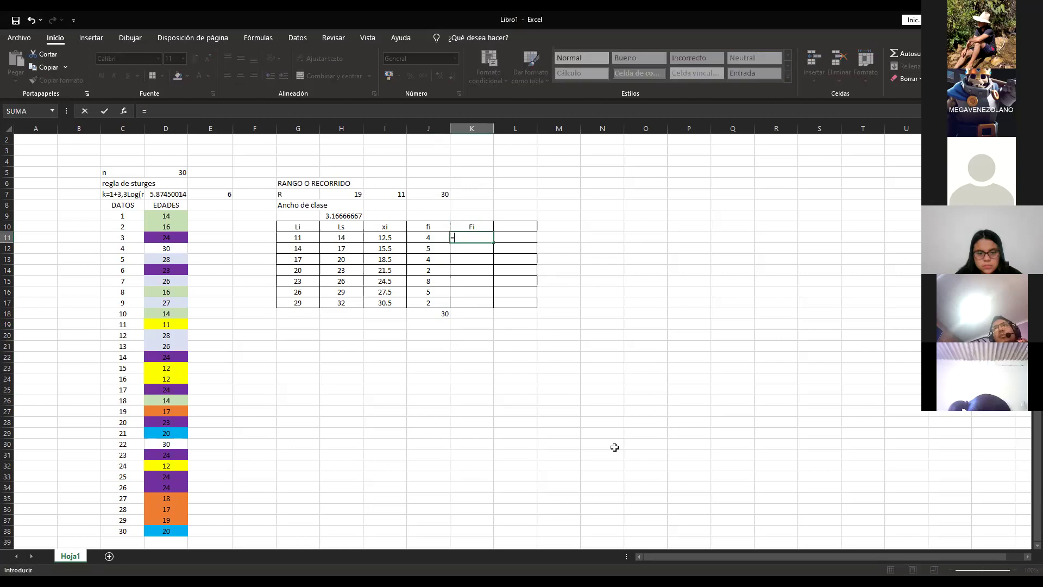
{"action": "key", "text": "Left"}
{"action": "key", "text": "Return"}
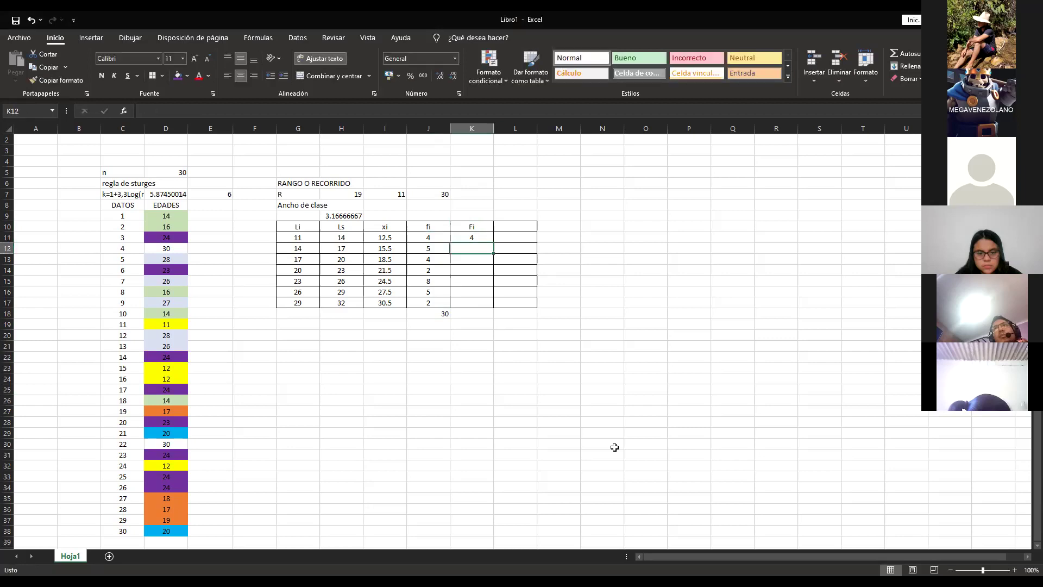
Step: Enter the cumulative frequency formula =K11+J12 in K12 and check its references
{"action": "type", "text": "="}
{"action": "key", "text": "Up"}
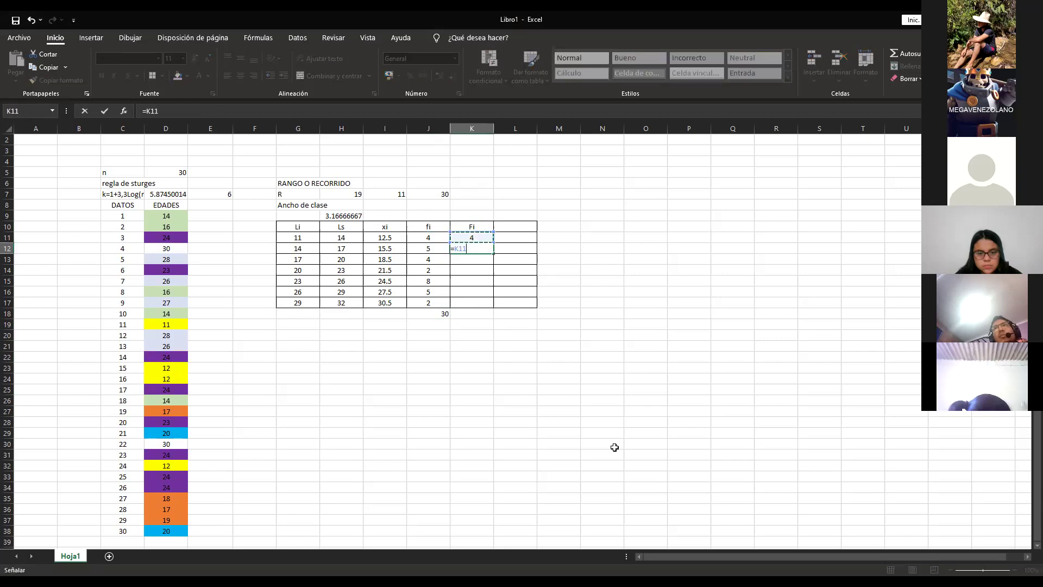
{"action": "type", "text": "+"}
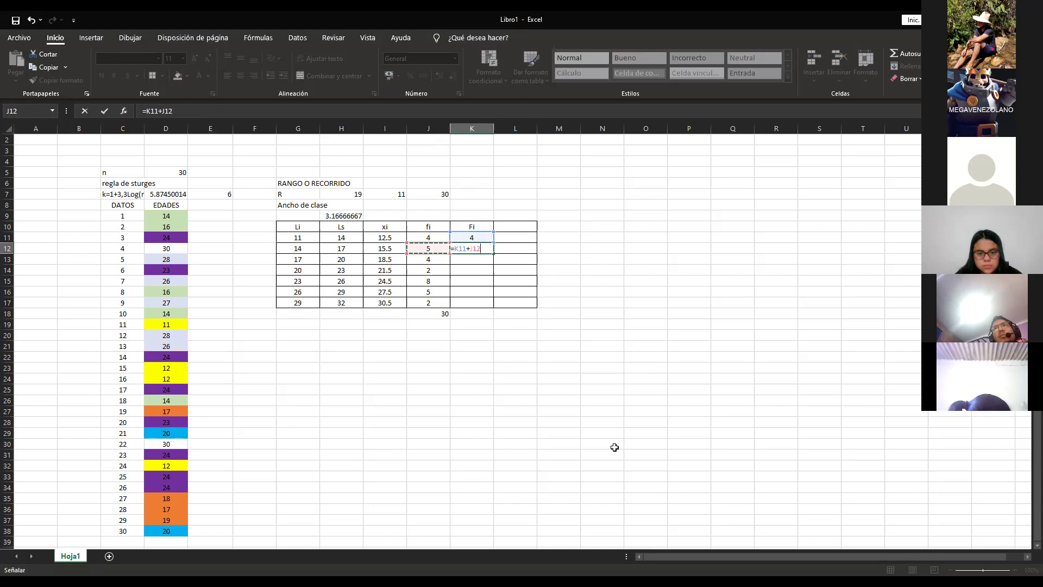
{"action": "key", "text": "Return"}
{"action": "key", "text": "Up"}
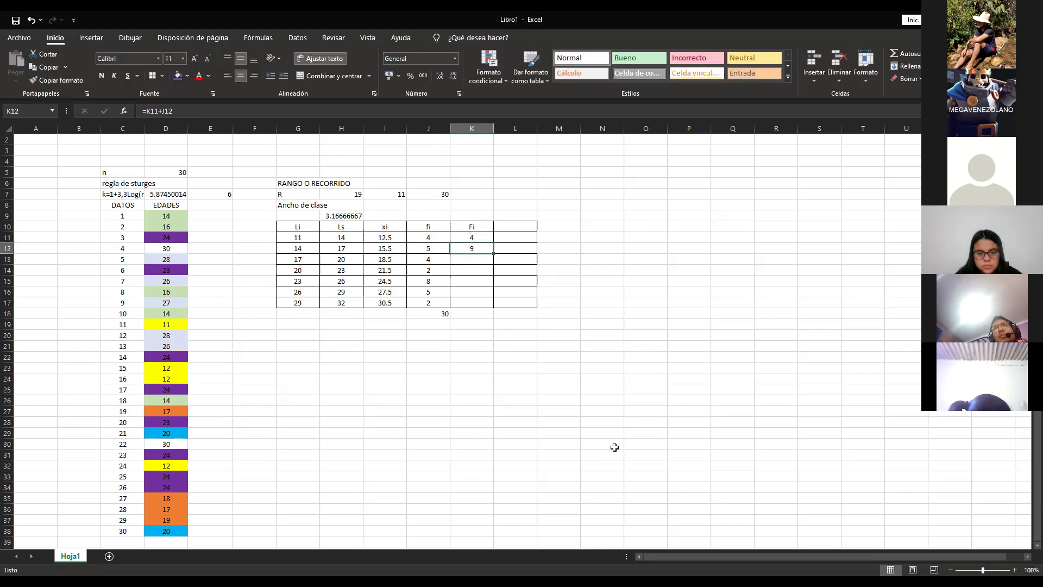
{"action": "key", "text": "F2"}
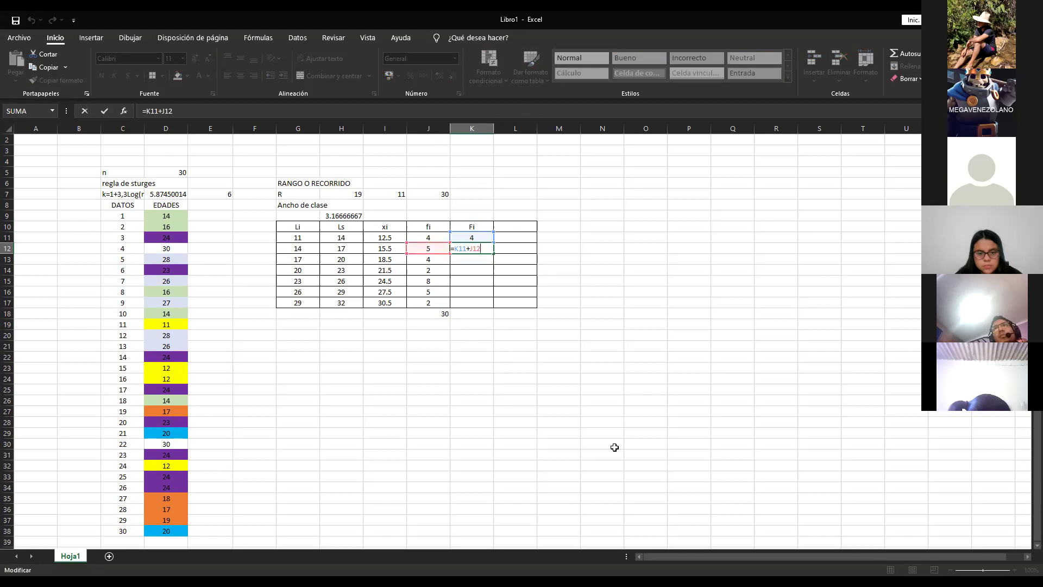
{"action": "key", "text": "Escape"}
{"action": "key", "text": "Left"}
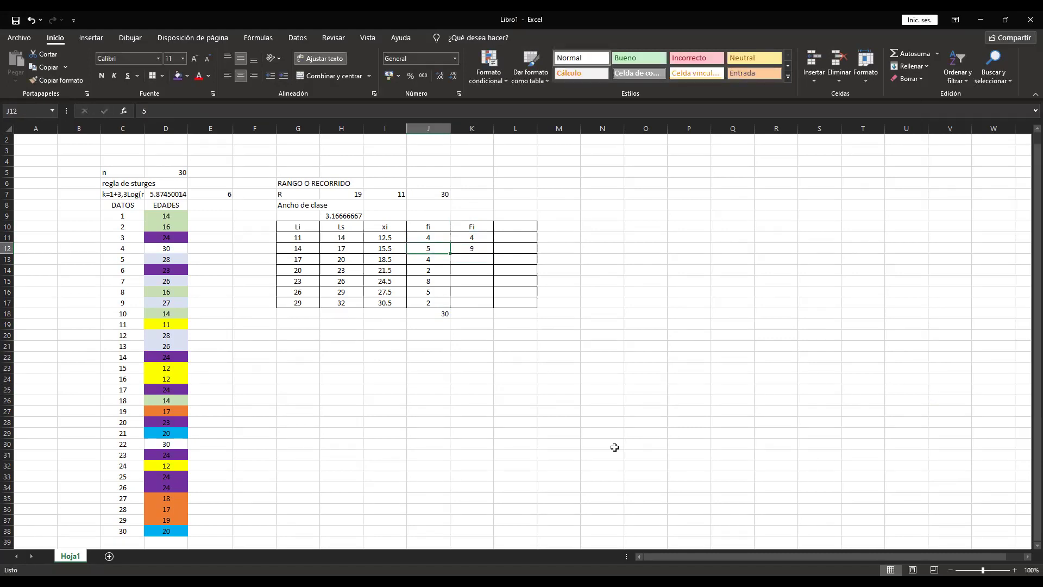
Step: Copy the K12 cumulative frequency formula down through K13:K17
{"action": "left_click", "coordinate": [476, 248]}
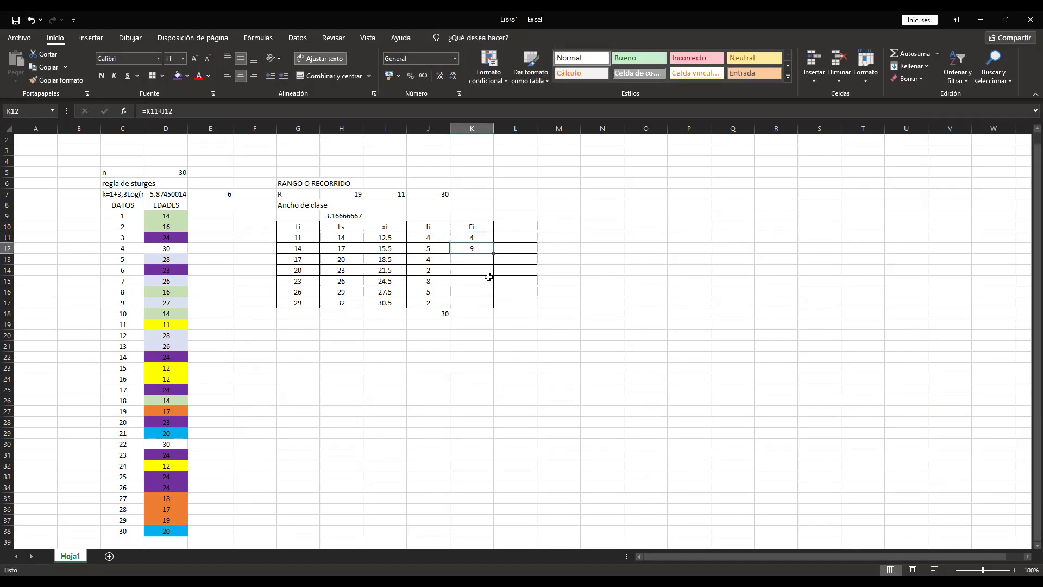
{"action": "key", "text": "ctrl+c"}
{"action": "key", "text": "Down"}
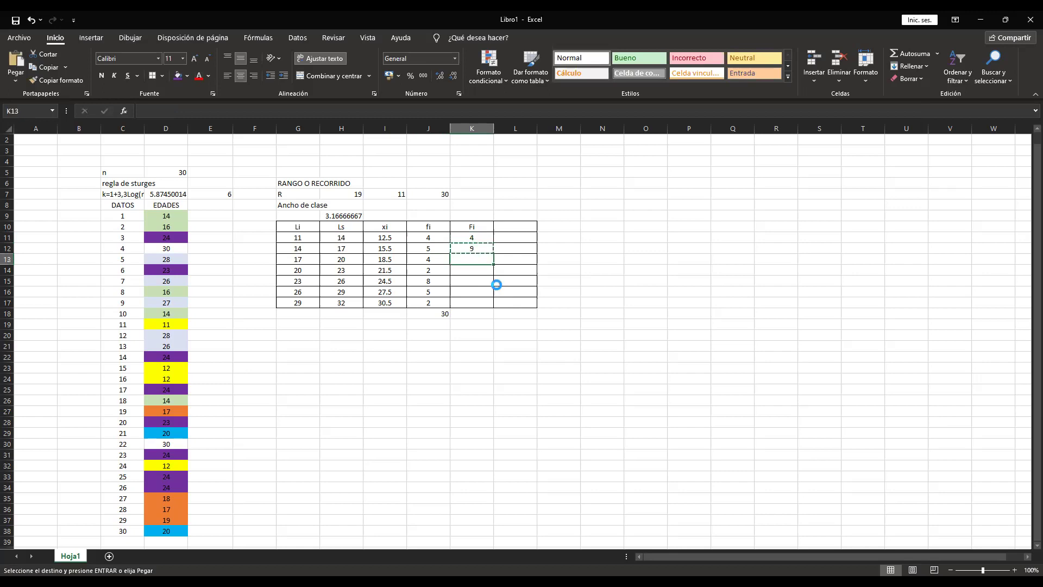
{"action": "key", "text": "ctrl+v"}
{"action": "key", "text": "Down"}
{"action": "key", "text": "ctrl+v"}
{"action": "key", "text": "Down"}
{"action": "key", "text": "ctrl+v"}
{"action": "key", "text": "Down"}
{"action": "key", "text": "ctrl+v"}
{"action": "key", "text": "Down"}
{"action": "key", "text": "ctrl+v"}
{"action": "key", "text": "Escape"}
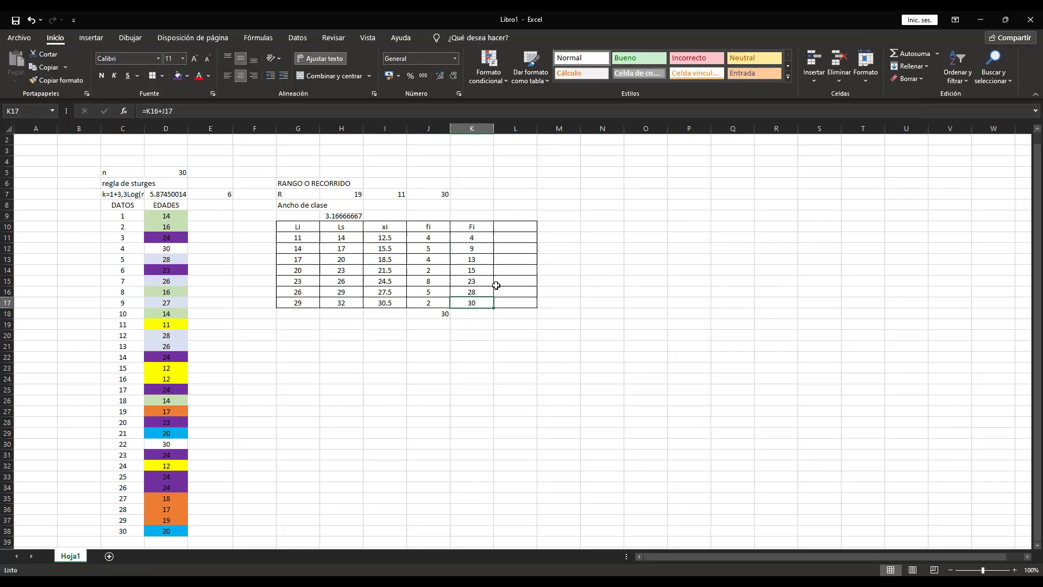
Step: Hide the worksheet gridlines
{"action": "key", "text": "Up"}
{"action": "key", "text": "Up"}
{"action": "key", "text": "Up"}
{"action": "key", "text": "Up"}
{"action": "key", "text": "Up"}
{"action": "key", "text": "Up"}
{"action": "key", "text": "Up"}
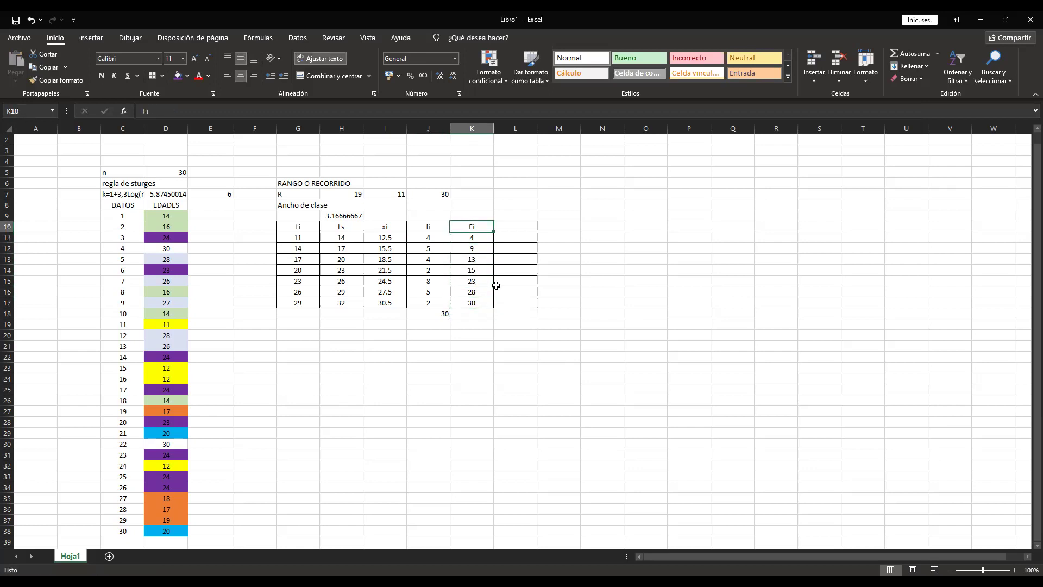
{"action": "left_click", "coordinate": [367, 38]}
{"action": "left_click", "coordinate": [143, 75]}
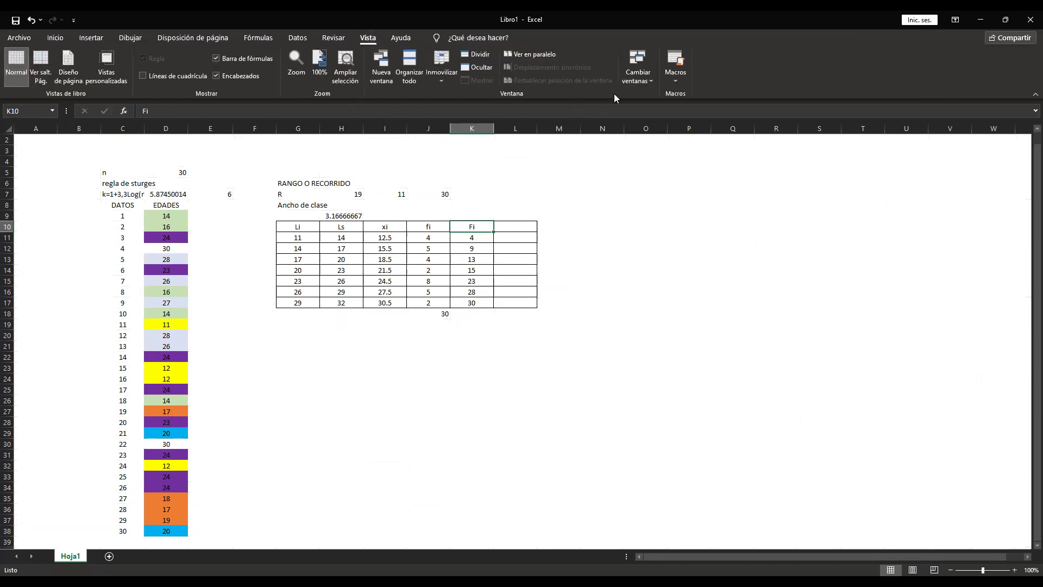
Step: Head column L of the table with hi in L10
{"action": "left_click", "coordinate": [528, 236]}
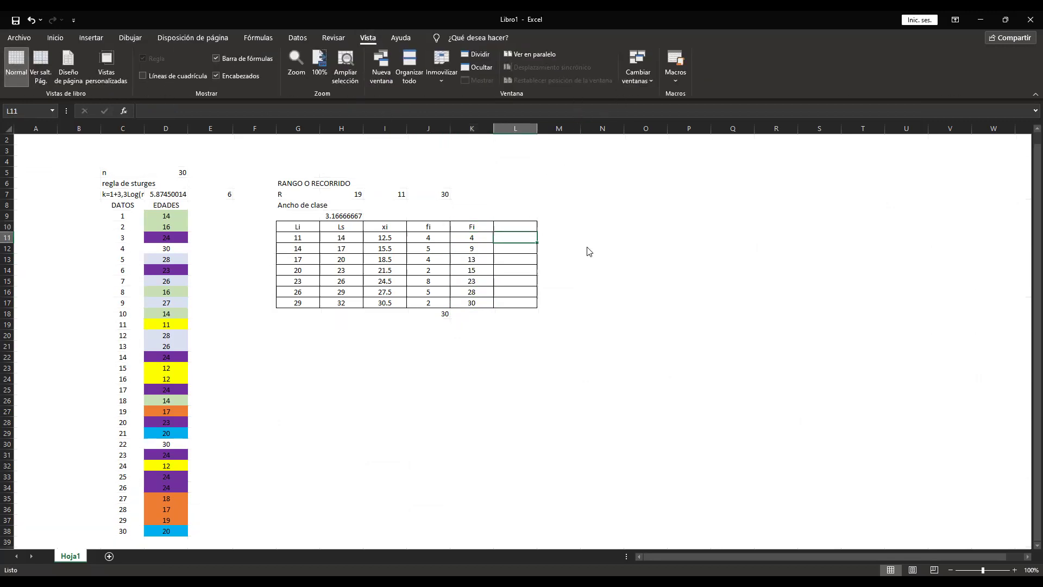
{"action": "key", "text": "alt+Tab"}
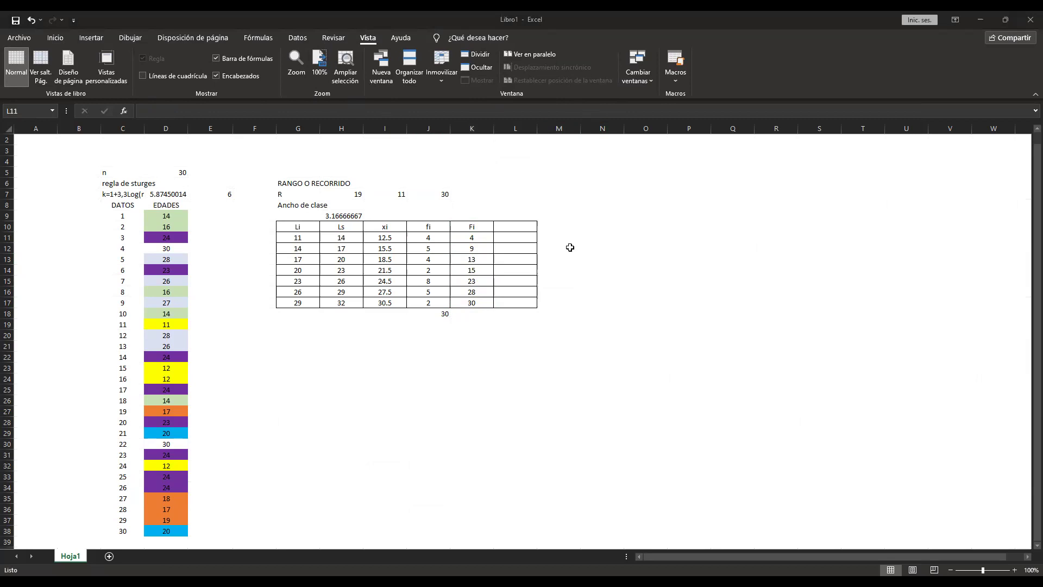
{"action": "key", "text": "Up"}
{"action": "type", "text": "h"}
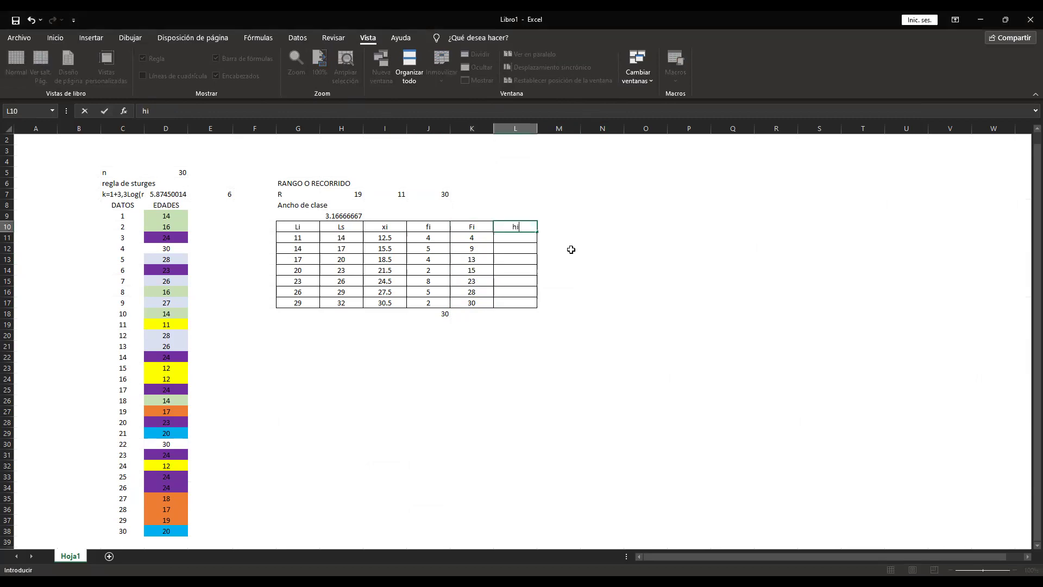
{"action": "key", "text": "Return"}
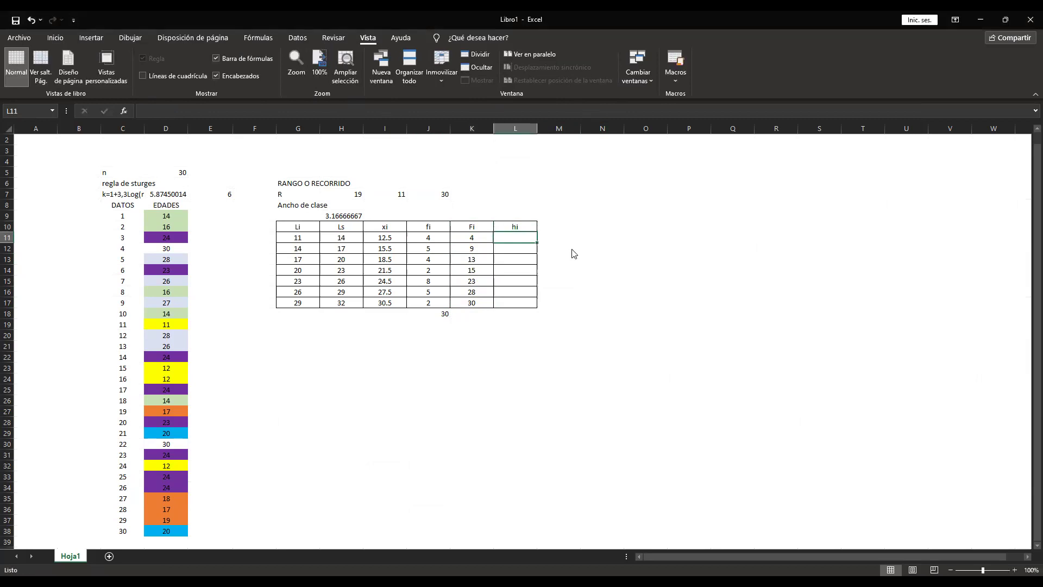
Step: Switch to the arithmetic PDF in Adobe Acrobat Reader and review the definition and formulas for simple relative frequency
{"action": "key", "text": "alt+Tab"}
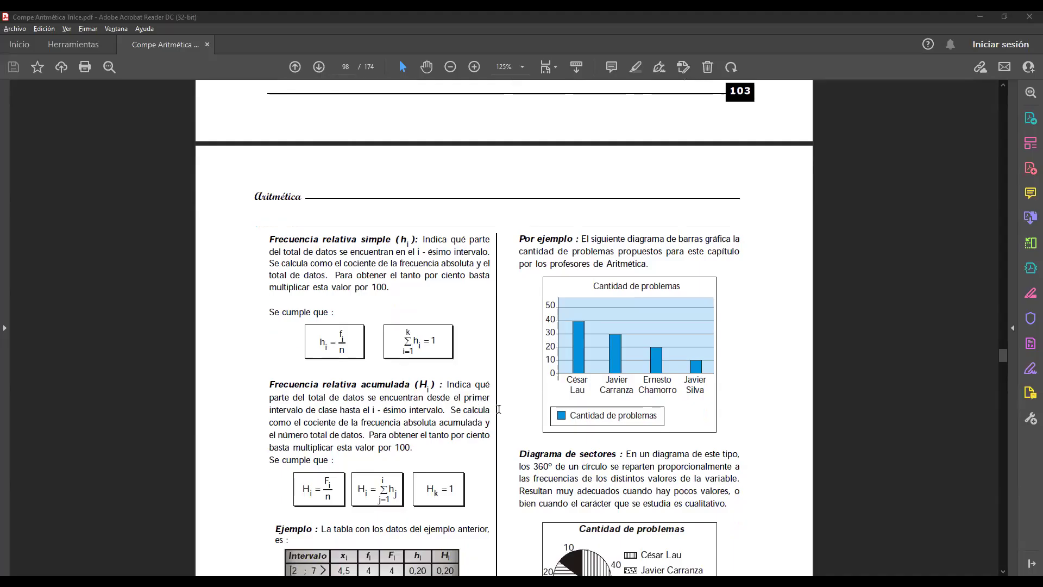
{"action": "scroll", "coordinate": [501, 413], "scroll_direction": "down", "scroll_amount": 1}
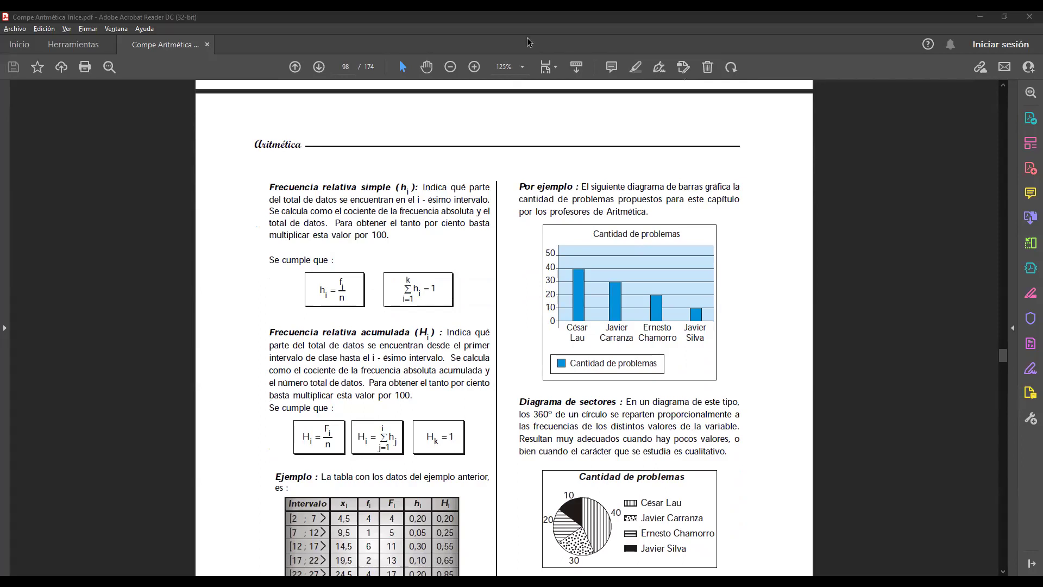
{"action": "left_click_drag", "start_coordinate": [424, 187], "coordinate": [390, 237]}
{"action": "left_click", "coordinate": [335, 224]}
{"action": "left_click", "coordinate": [351, 259]}
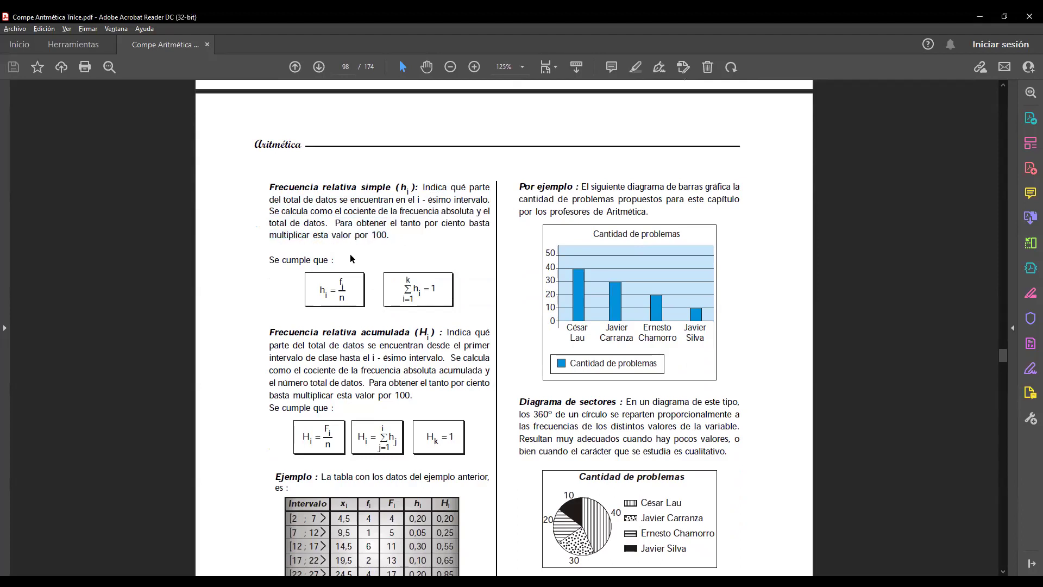
{"action": "double_click", "coordinate": [341, 289]}
{"action": "left_click", "coordinate": [339, 296]}
{"action": "left_click_drag", "start_coordinate": [402, 276], "coordinate": [437, 307]}
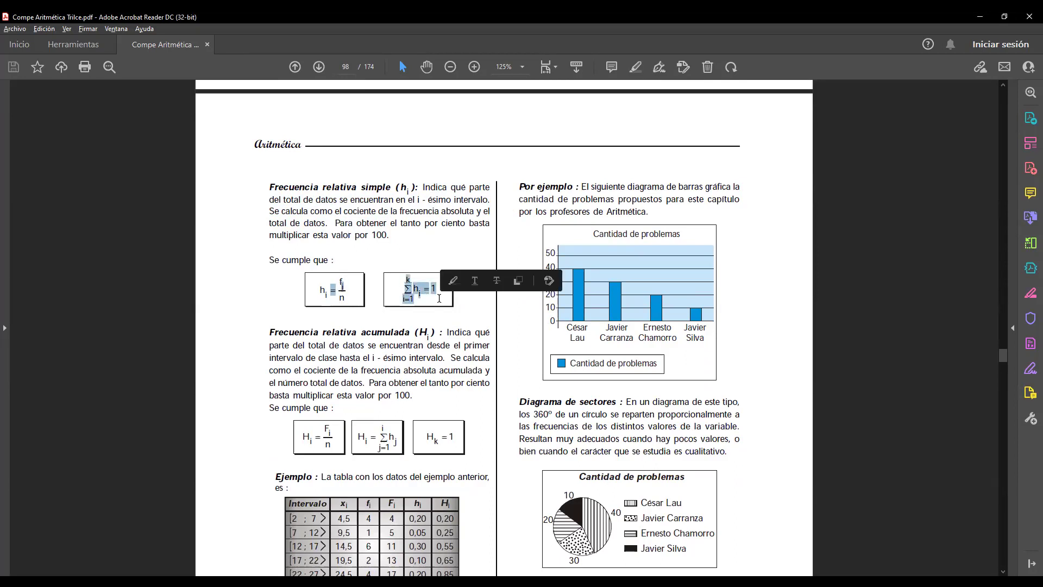
{"action": "left_click", "coordinate": [437, 308]}
Step: Examine the relative frequency column in the PDF's example table
{"action": "scroll", "coordinate": [413, 380], "scroll_direction": "down", "scroll_amount": 3}
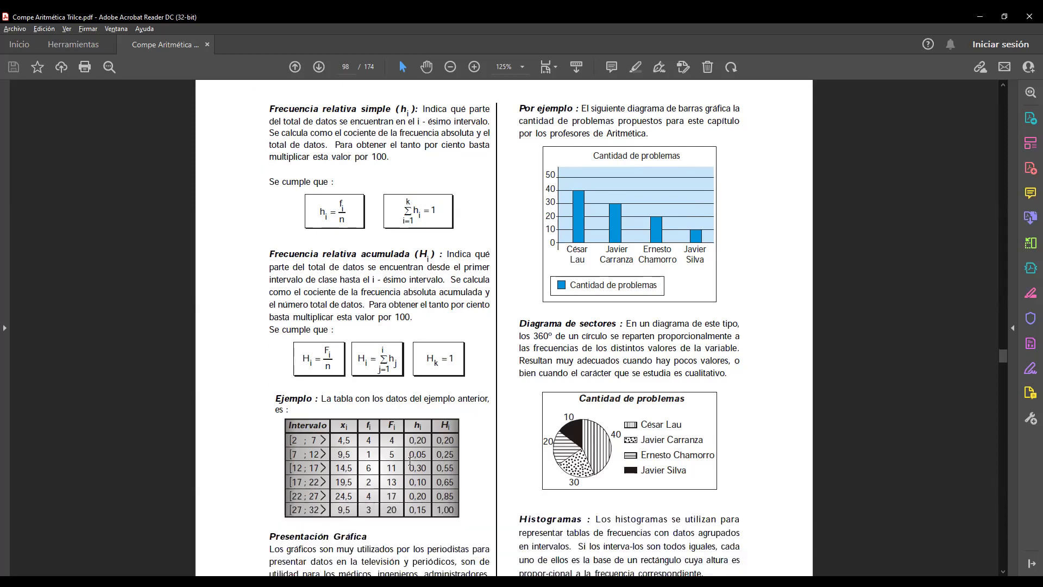
{"action": "left_click_drag", "start_coordinate": [408, 429], "coordinate": [425, 426]}
{"action": "left_click", "coordinate": [305, 418]}
{"action": "left_click_drag", "start_coordinate": [276, 407], "coordinate": [433, 511]}
{"action": "left_click", "coordinate": [433, 510]}
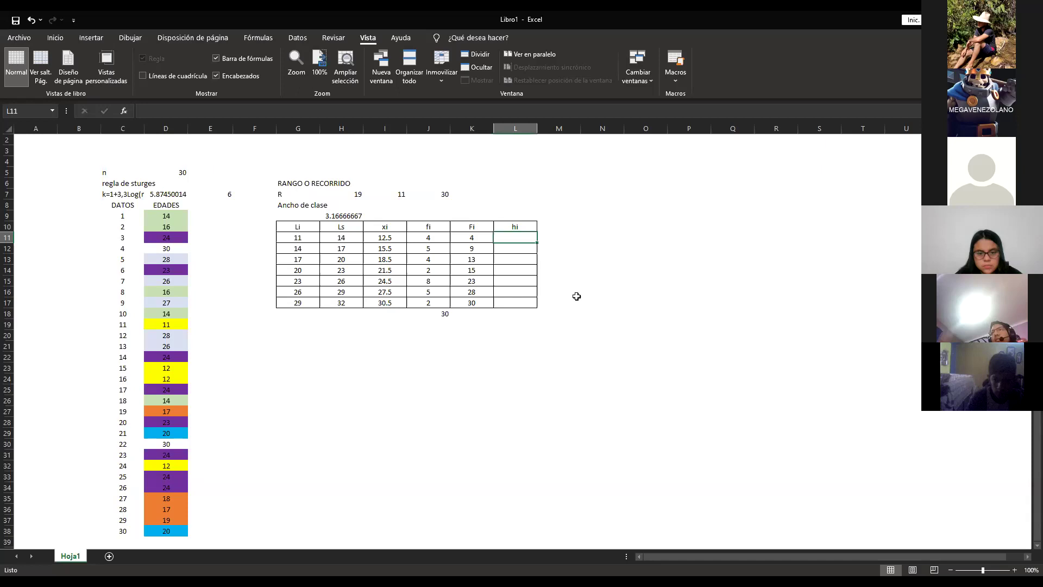
Step: Back in Excel, calculate the first relative frequency in L11 with the formula =J11/$J$18
{"action": "type", "text": "="}
{"action": "key", "text": "Left"}
{"action": "key", "text": "Left"}
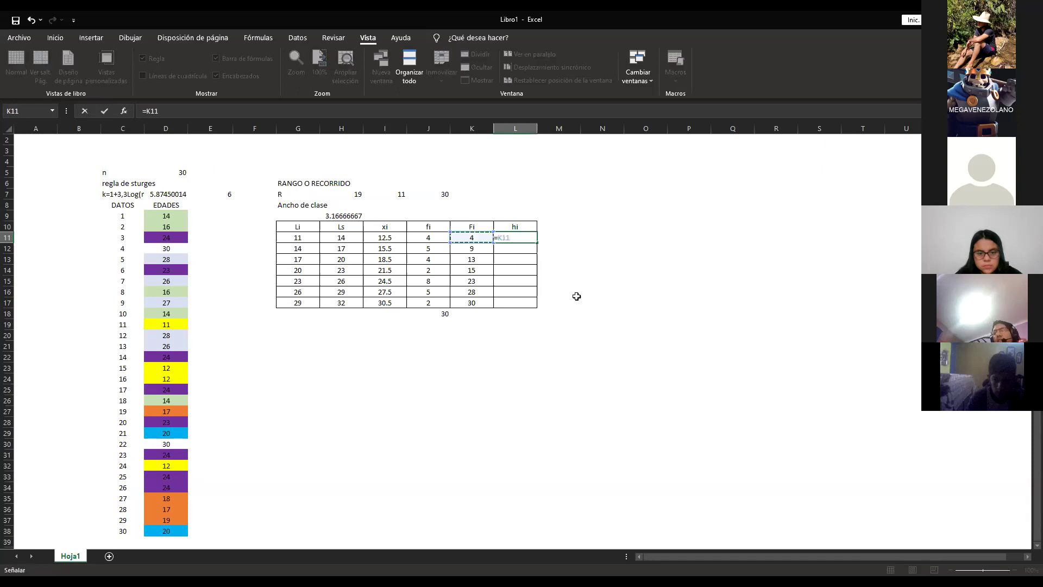
{"action": "type", "text": "/"}
{"action": "key", "text": "Down"}
{"action": "key", "text": "Left"}
{"action": "key", "text": "Left"}
{"action": "key", "text": "Down"}
{"action": "key", "text": "Down"}
{"action": "key", "text": "Down"}
{"action": "key", "text": "Down"}
{"action": "key", "text": "Down"}
{"action": "key", "text": "Down"}
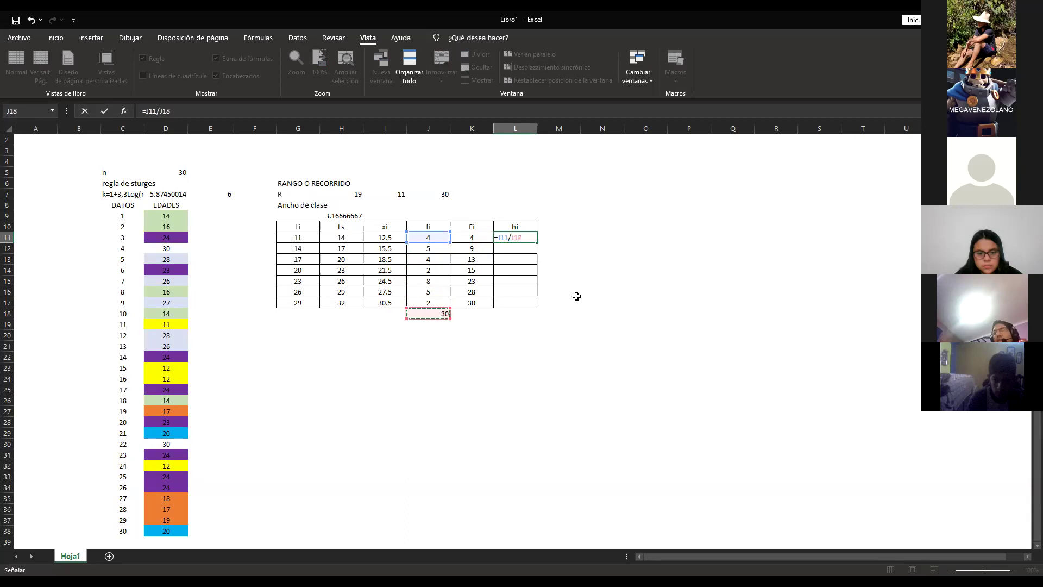
{"action": "key", "text": "F4"}
{"action": "key", "text": "Return"}
{"action": "key", "text": "Up"}
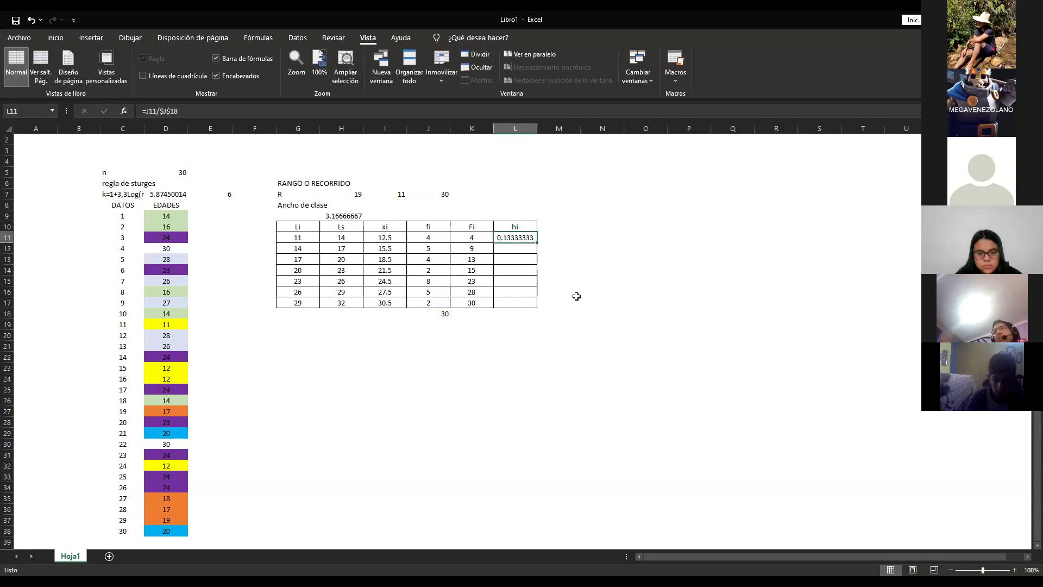
Step: Format the relative frequency in L11 as a number with three decimal places
{"action": "left_click", "coordinate": [55, 37]}
{"action": "left_click", "coordinate": [439, 75]}
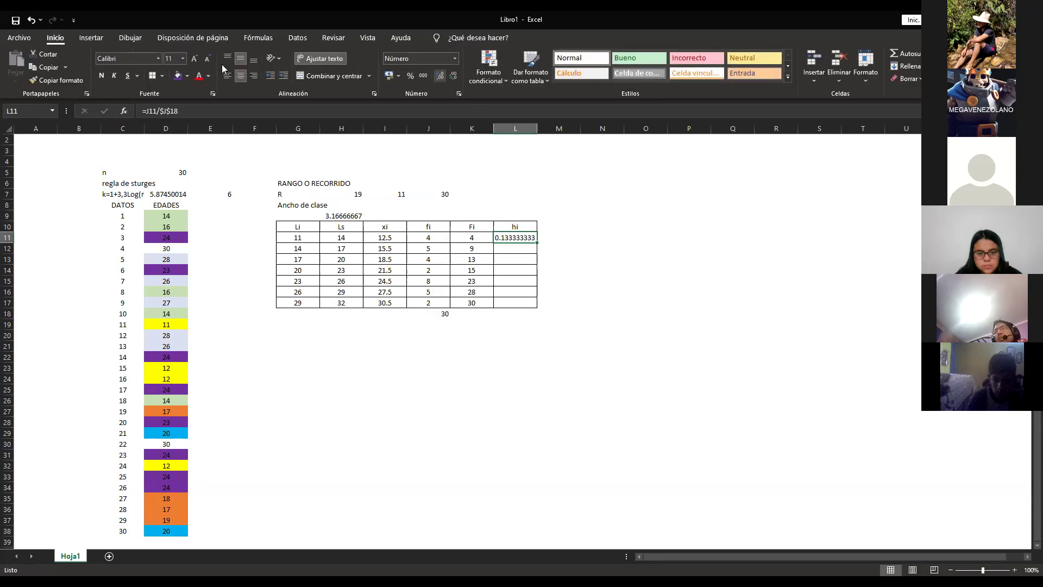
{"action": "key", "text": "alt+h"}
{"action": "key", "text": "9"}
{"action": "key", "text": "alt+h"}
{"action": "key", "text": "0"}
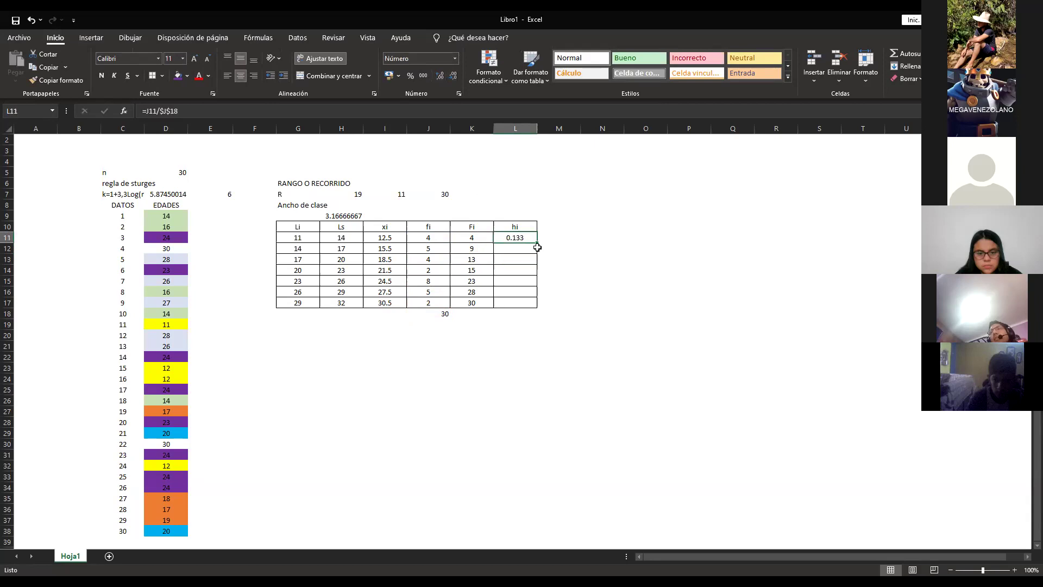
Step: Copy the L11 relative frequency formula and its format down through L12:L17
{"action": "key", "text": "ctrl+c"}
{"action": "key", "text": "Down"}
{"action": "key", "text": "ctrl+v"}
{"action": "key", "text": "Down"}
{"action": "key", "text": "ctrl+v"}
{"action": "key", "text": "Down"}
{"action": "key", "text": "ctrl+v"}
{"action": "key", "text": "Down"}
{"action": "key", "text": "ctrl+v"}
{"action": "key", "text": "Down"}
{"action": "key", "text": "ctrl+v"}
{"action": "key", "text": "Down"}
{"action": "key", "text": "ctrl+v"}
{"action": "key", "text": "Up"}
{"action": "key", "text": "Escape"}
Step: Head column M with Hi in M10 and set the first cumulative relative frequency in M11 equal to L11
{"action": "key", "text": "Up"}
{"action": "key", "text": "Up"}
{"action": "key", "text": "Up"}
{"action": "key", "text": "Up"}
{"action": "key", "text": "Up"}
{"action": "key", "text": "Up"}
{"action": "key", "text": "Right"}
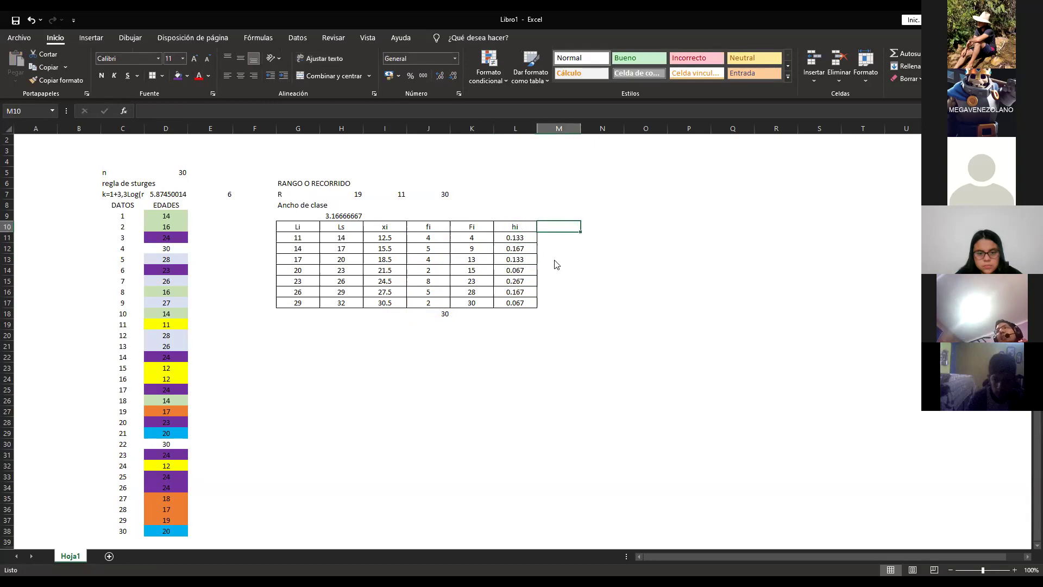
{"action": "key", "text": "alt+Tab"}
{"action": "type", "text": "H"}
{"action": "key", "text": "Return"}
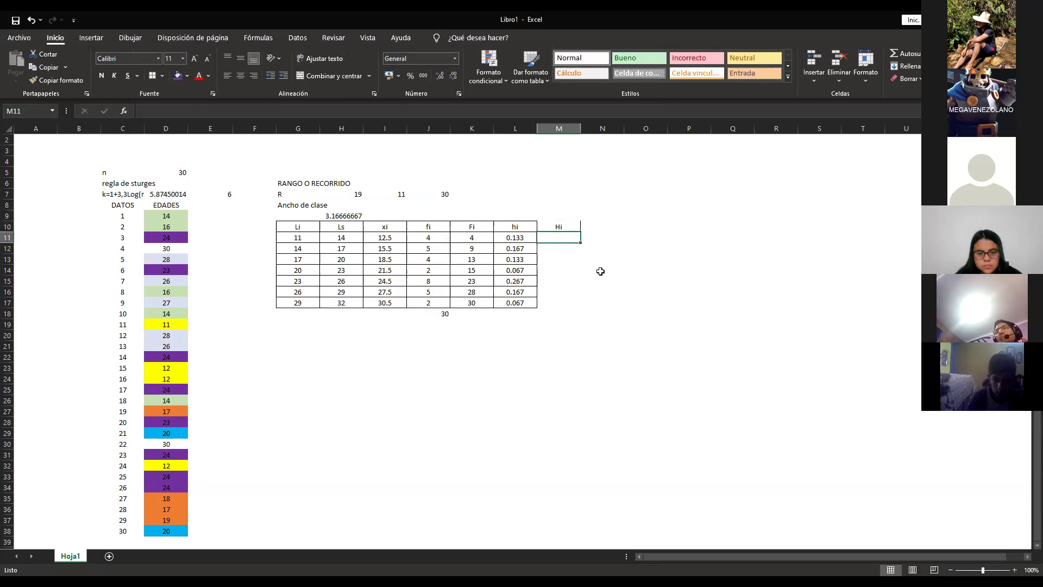
{"action": "type", "text": "="}
{"action": "key", "text": "Left"}
{"action": "key", "text": "Return"}
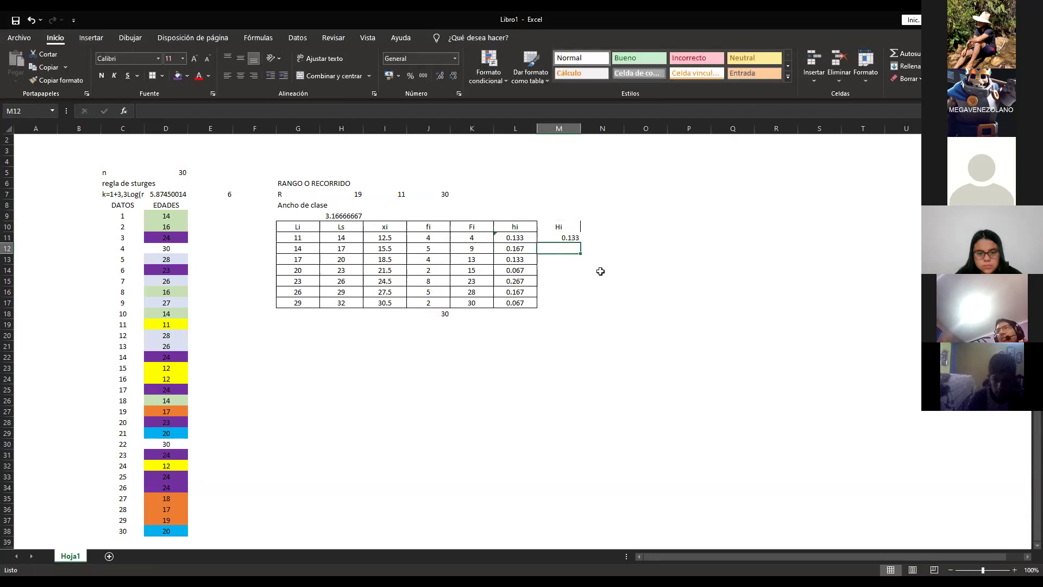
Step: Enter the cumulative relative frequency formula =L12+M11 in M12
{"action": "type", "text": "="}
{"action": "key", "text": "Left"}
{"action": "type", "text": "+"}
{"action": "key", "text": "Up"}
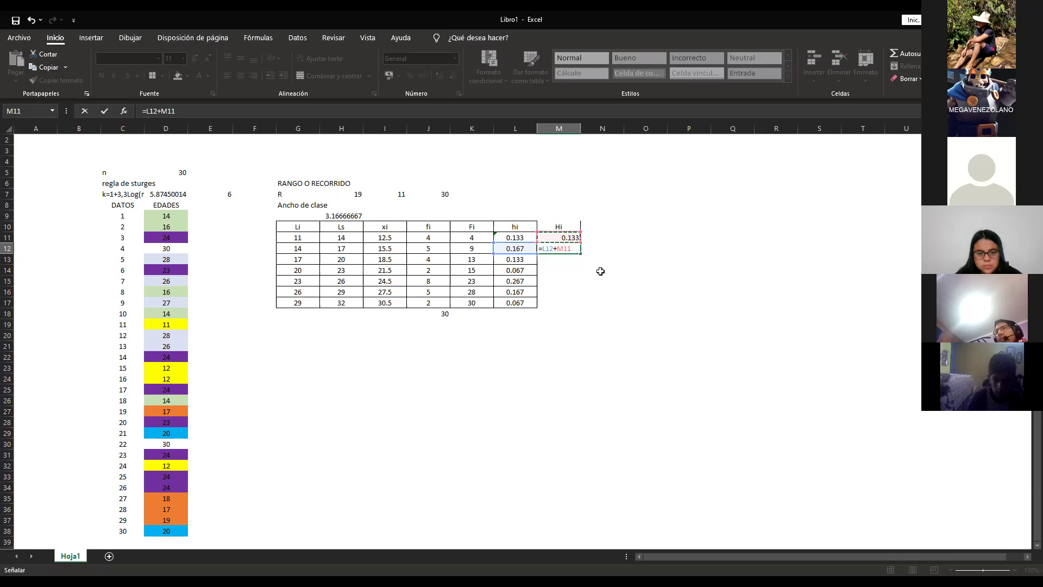
{"action": "key", "text": "Return"}
Step: Copy the M12 cumulative relative frequency formula down through M13:M17
{"action": "key", "text": "Up"}
{"action": "key", "text": "ctrl+c"}
{"action": "key", "text": "Down"}
{"action": "key", "text": "ctrl+v"}
{"action": "key", "text": "Down"}
{"action": "key", "text": "ctrl+v"}
{"action": "key", "text": "Down"}
{"action": "key", "text": "ctrl+v"}
{"action": "key", "text": "Down"}
{"action": "key", "text": "ctrl+v"}
{"action": "key", "text": "Down"}
{"action": "key", "text": "ctrl+v"}
{"action": "key", "text": "Escape"}
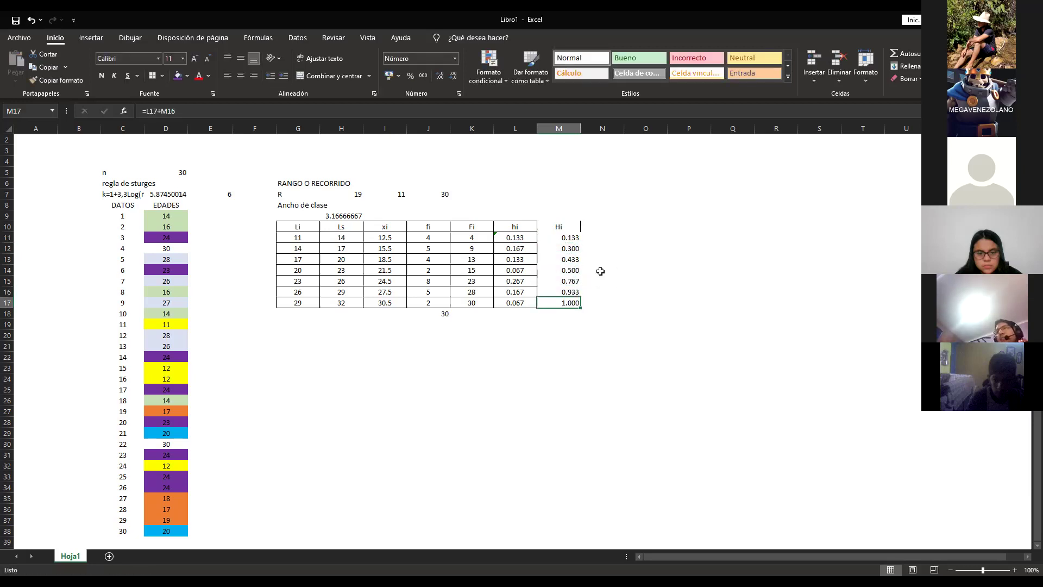
Step: Show the relative and cumulative relative frequencies in L11:M17 with two decimal places
{"action": "left_click_drag", "start_coordinate": [519, 237], "coordinate": [558, 303]}
{"action": "left_click", "coordinate": [439, 76]}
{"action": "left_click", "coordinate": [452, 76]}
{"action": "left_click", "coordinate": [452, 76]}
{"action": "left_click", "coordinate": [636, 263]}
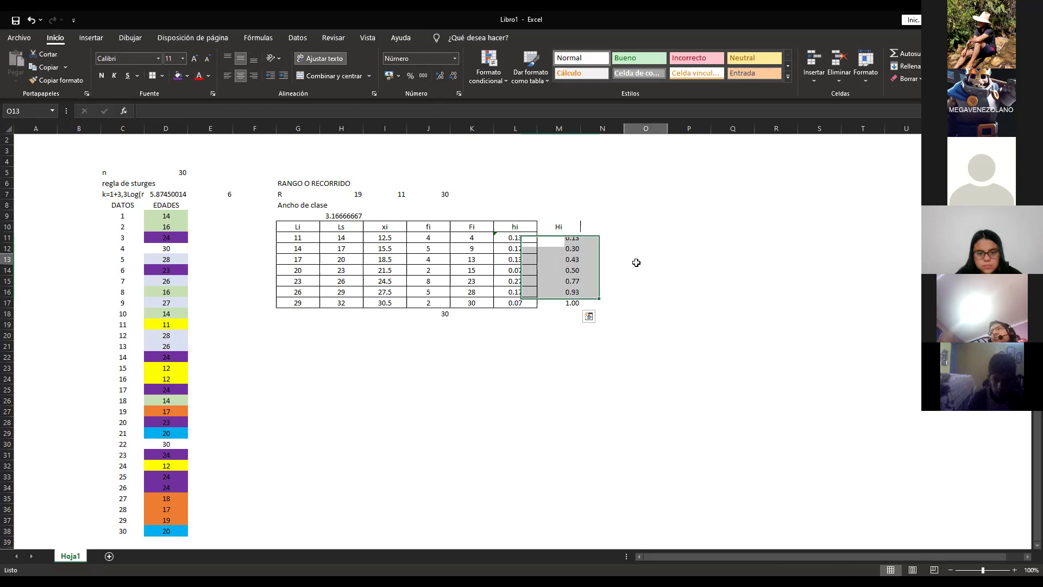
Step: Apply all borders to the hi and Hi columns, L10:M17
{"action": "left_click_drag", "start_coordinate": [515, 227], "coordinate": [569, 305]}
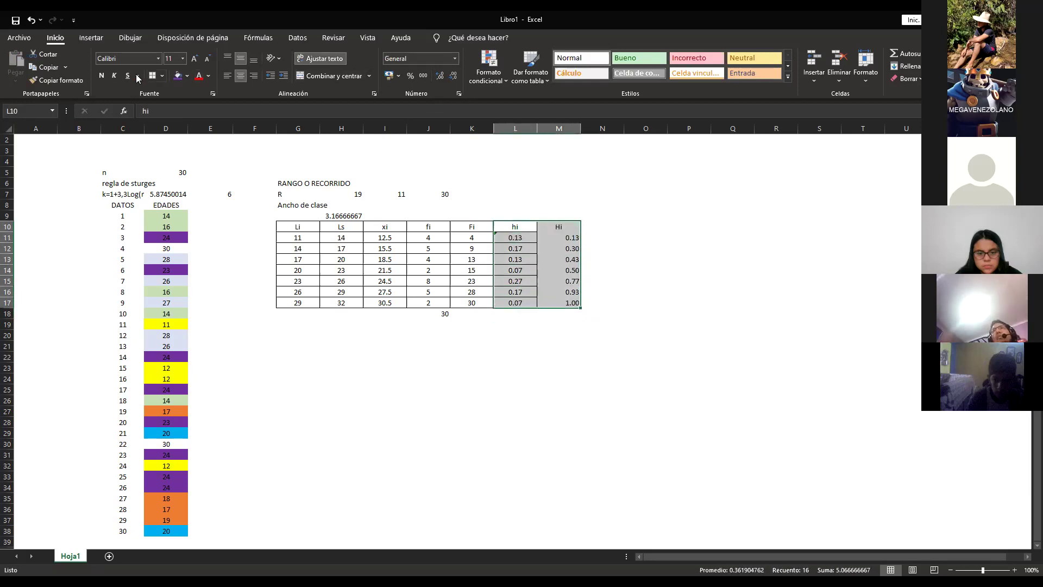
{"action": "left_click", "coordinate": [164, 77]}
{"action": "left_click", "coordinate": [201, 183]}
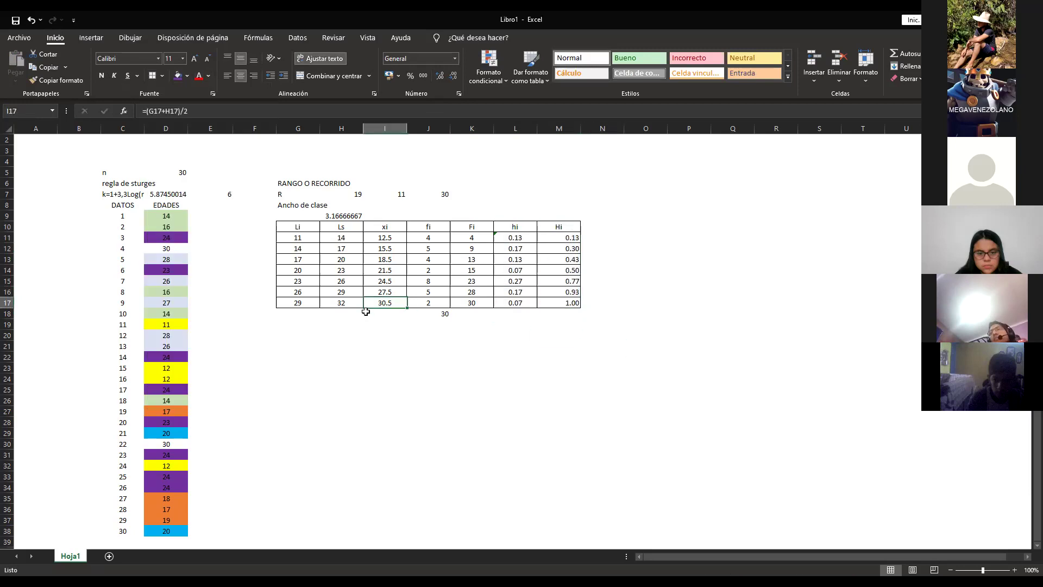
{"action": "left_click_drag", "start_coordinate": [289, 226], "coordinate": [571, 304]}
{"action": "left_click", "coordinate": [428, 314]}
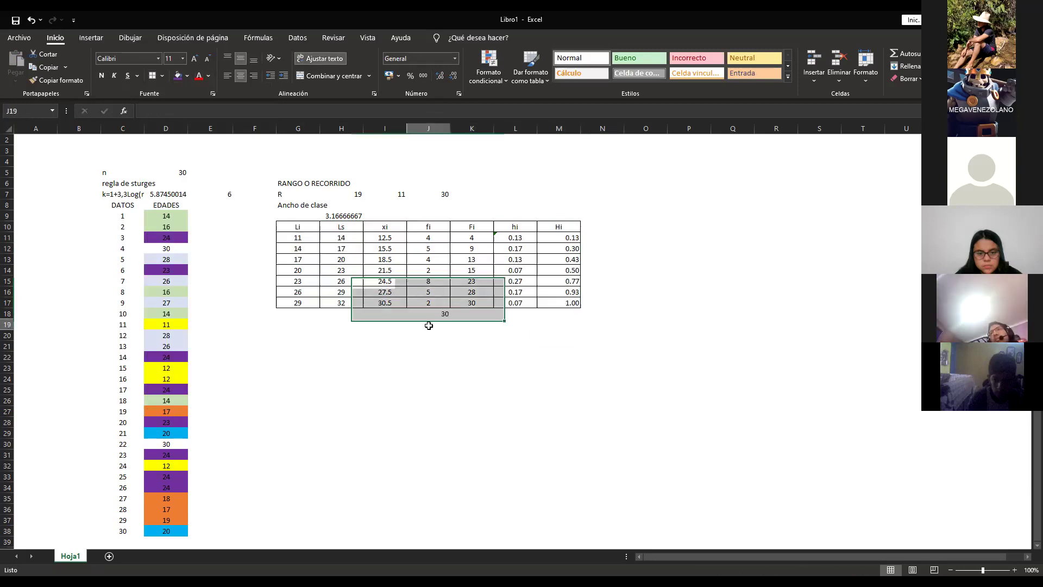
{"action": "left_click", "coordinate": [514, 356]}
Step: Centre the frequency total in J18 and the contents of the whole table G10:M18
{"action": "left_click", "coordinate": [435, 316]}
{"action": "left_click", "coordinate": [240, 75]}
{"action": "left_click", "coordinate": [240, 59]}
{"action": "left_click", "coordinate": [514, 260]}
{"action": "left_click_drag", "start_coordinate": [307, 226], "coordinate": [562, 315]}
{"action": "left_click", "coordinate": [231, 79]}
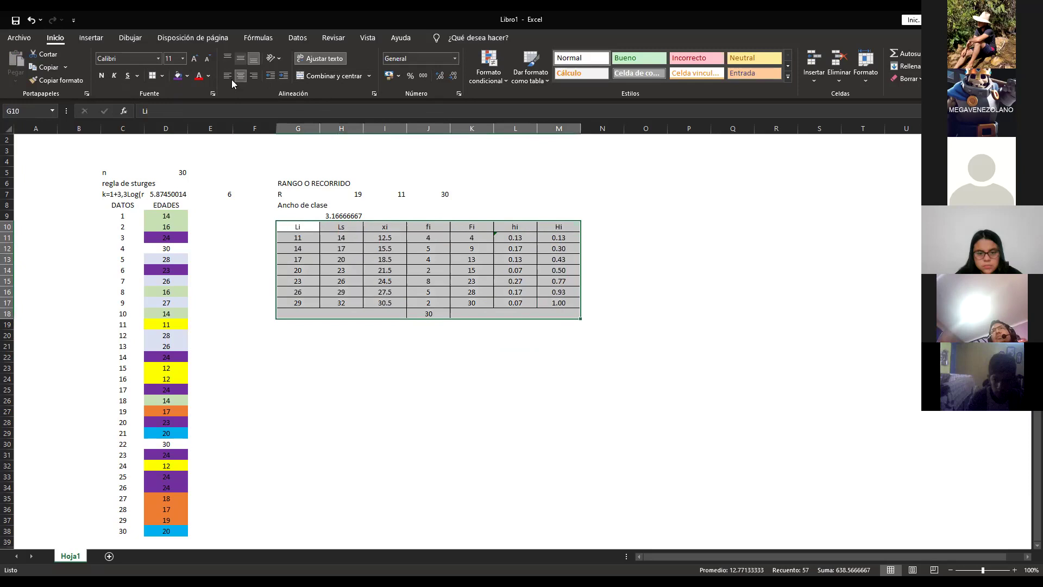
{"action": "left_click", "coordinate": [510, 315]}
{"action": "left_click", "coordinate": [474, 346]}
{"action": "left_click", "coordinate": [437, 248]}
{"action": "left_click", "coordinate": [467, 227]}
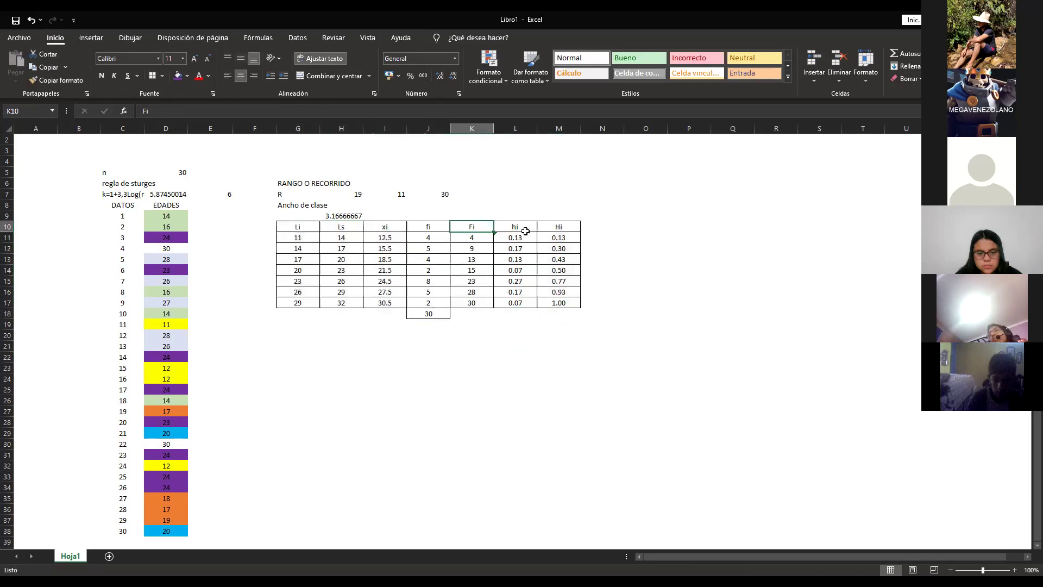
{"action": "left_click", "coordinate": [518, 228]}
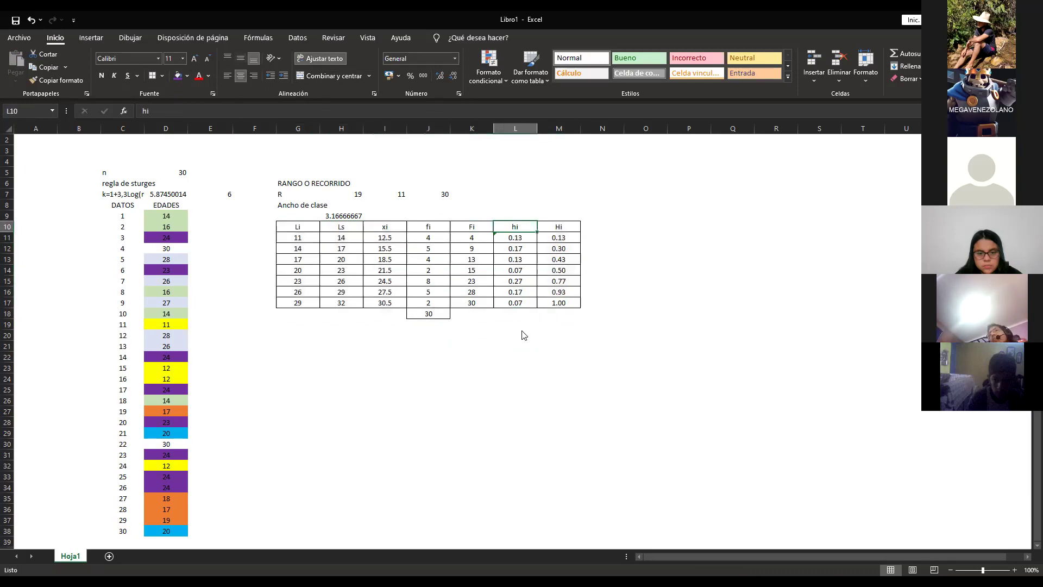
{"action": "key", "text": "alt+Tab"}
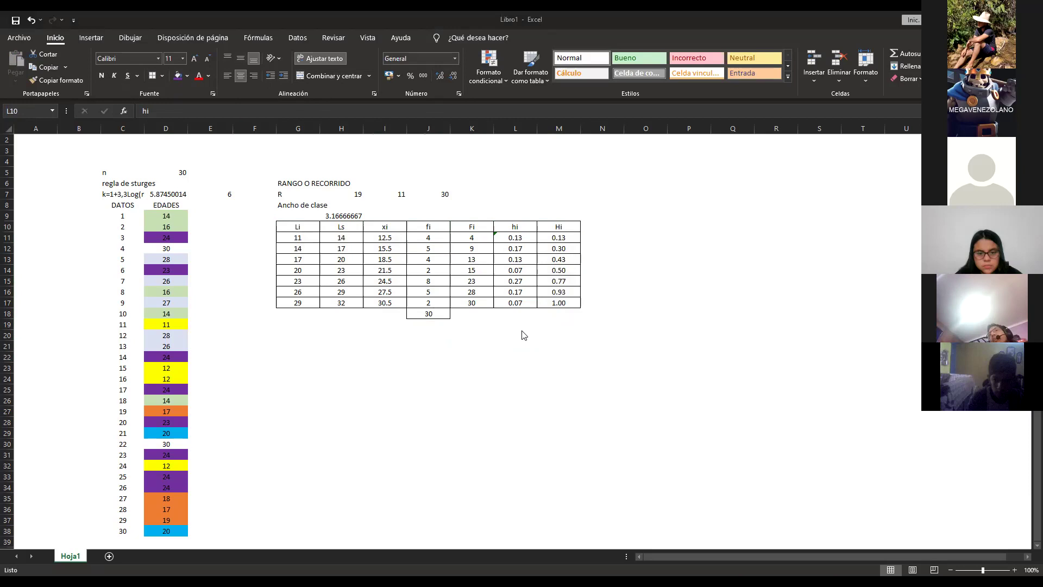
Step: Enter the labels "frecuencia relativa" in J9 and "frecuencia absoluta" in L9, above the frequency column headings
{"action": "left_click", "coordinate": [446, 217]}
{"action": "type", "text": "frecuencia "}
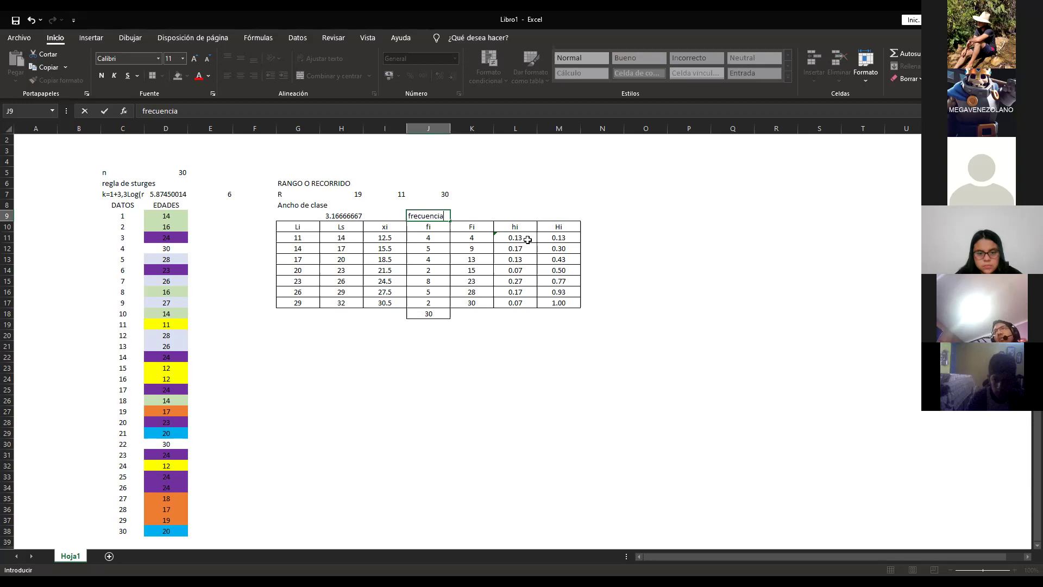
{"action": "type", "text": "relativa"}
{"action": "key", "text": "Tab"}
{"action": "key", "text": "Tab"}
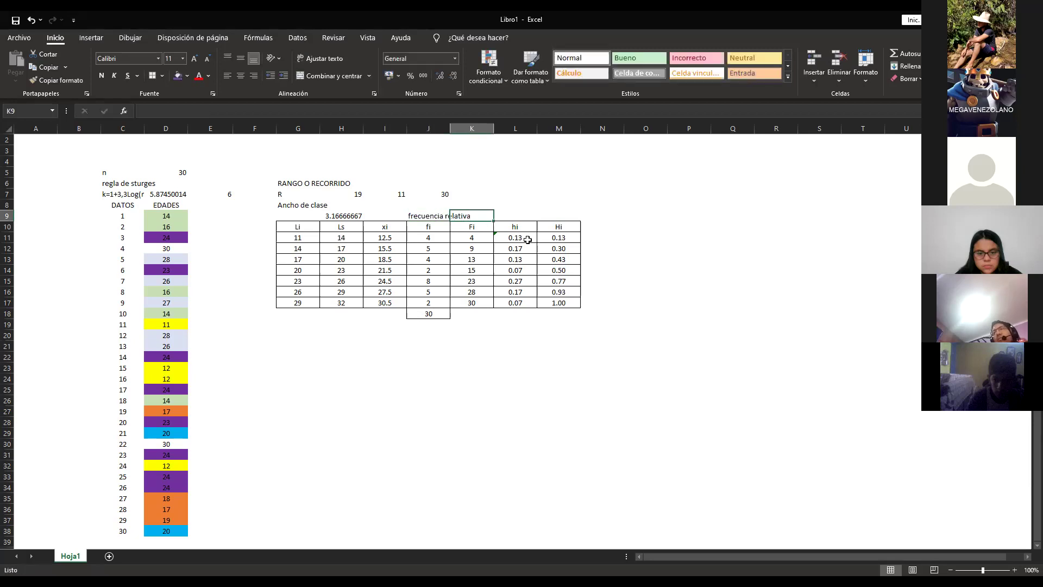
{"action": "type", "text": "frecuencia absoluta"}
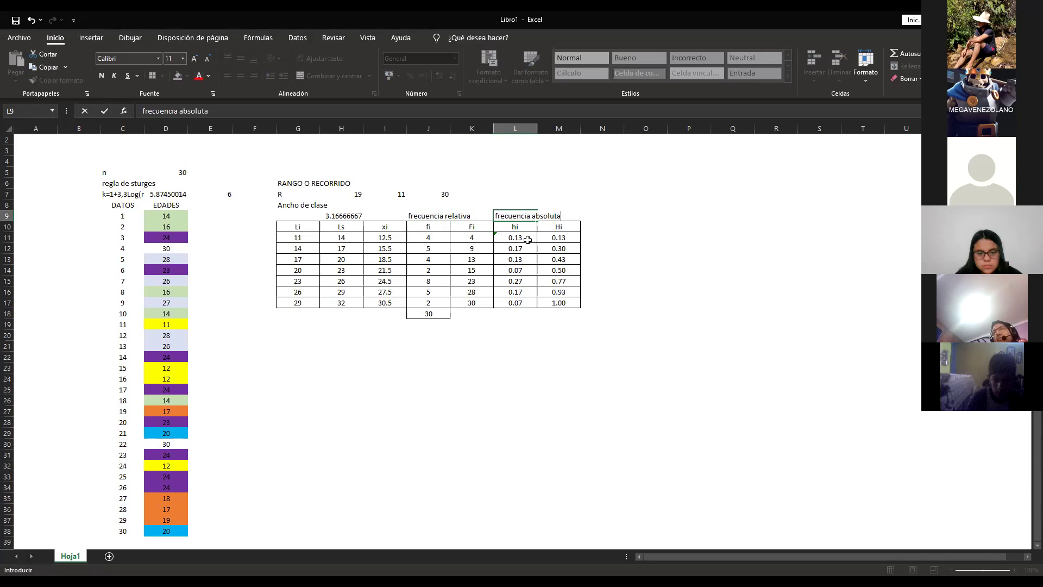
{"action": "key", "text": "Return"}
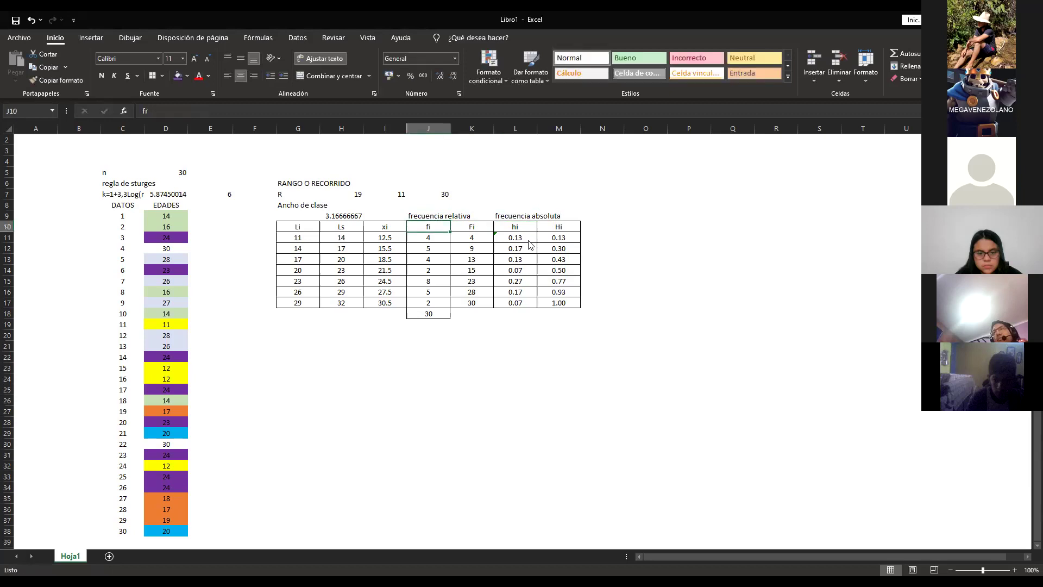
{"action": "key", "text": "alt+Tab"}
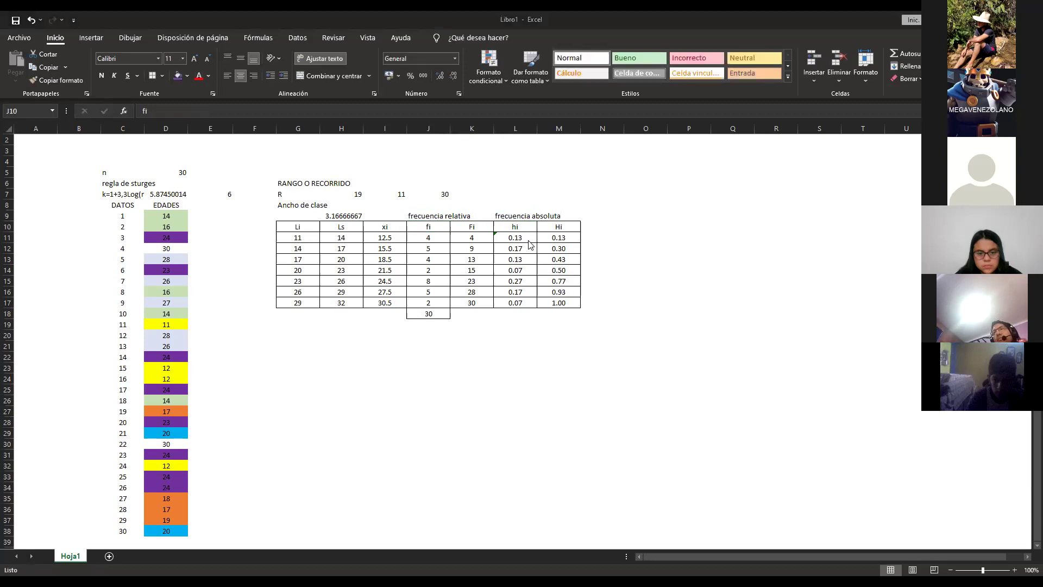
Step: Change the label in J9, above the fi and Fi columns, to "frecuencia absoluta"
{"action": "key", "text": "alt+Tab"}
{"action": "key", "text": "Up"}
{"action": "key", "text": "Right"}
{"action": "key", "text": "Right"}
{"action": "key", "text": "Left"}
{"action": "key", "text": "Left"}
{"action": "key", "text": "F2"}
{"action": "key", "text": "BackSpace"}
{"action": "key", "text": "BackSpace"}
{"action": "key", "text": "BackSpace"}
{"action": "key", "text": "BackSpace"}
{"action": "key", "text": "BackSpace"}
{"action": "key", "text": "BackSpace"}
{"action": "key", "text": "BackSpace"}
{"action": "type", "text": "absol"}
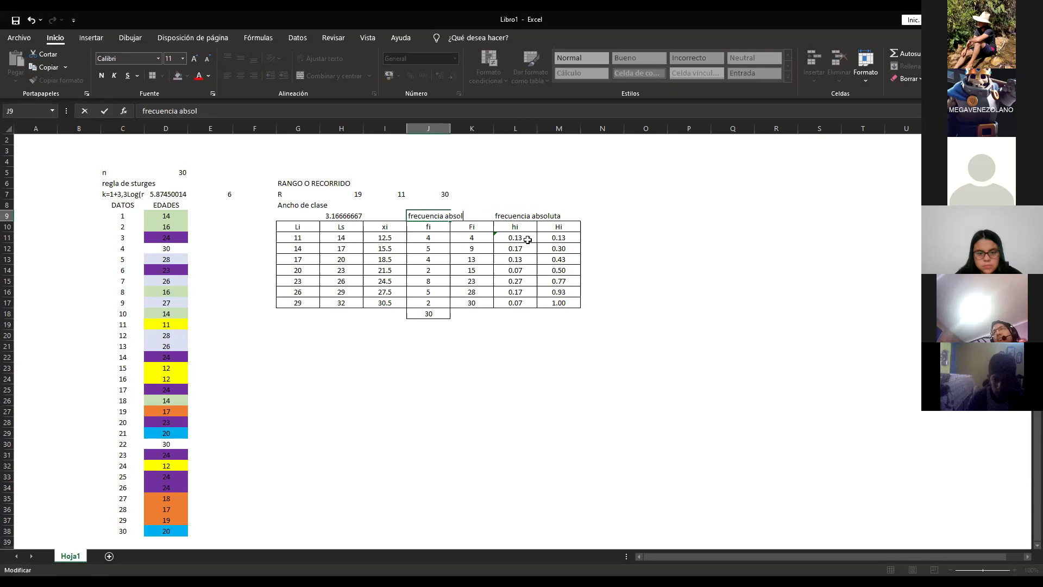
{"action": "type", "text": "tata"}
{"action": "key", "text": "Tab"}
Step: Change the label in L9, above the hi and Hi columns, to "frecuencia relativa"
{"action": "key", "text": "Tab"}
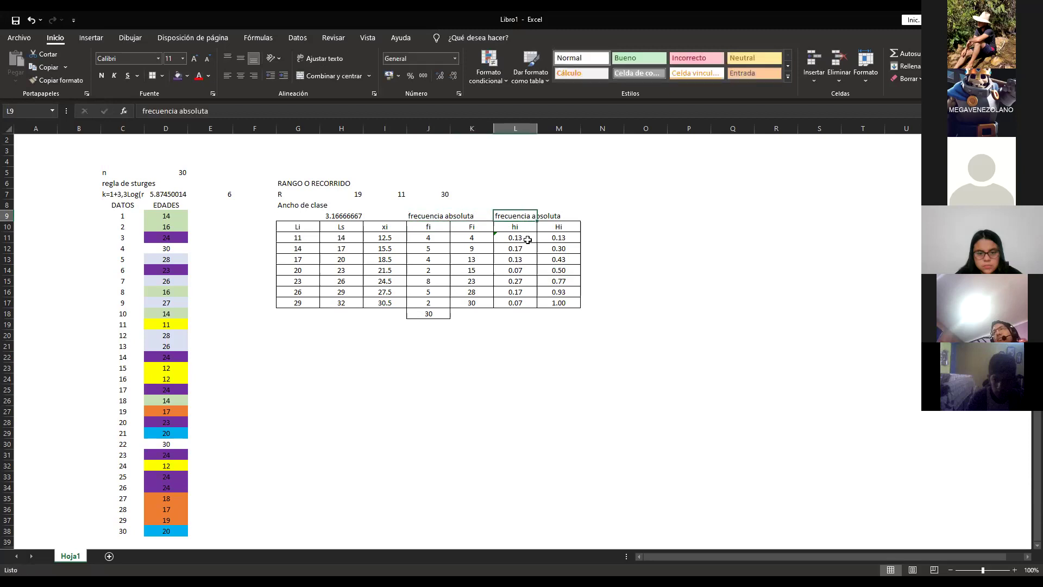
{"action": "type", "text": "f"}
{"action": "key", "text": "F2"}
{"action": "key", "text": "BackSpace"}
{"action": "key", "text": "BackSpace"}
{"action": "key", "text": "BackSpace"}
{"action": "key", "text": "BackSpace"}
{"action": "key", "text": "BackSpace"}
{"action": "key", "text": "BackSpace"}
{"action": "key", "text": "BackSpace"}
{"action": "key", "text": "BackSpace"}
{"action": "type", "text": "relatiav"}
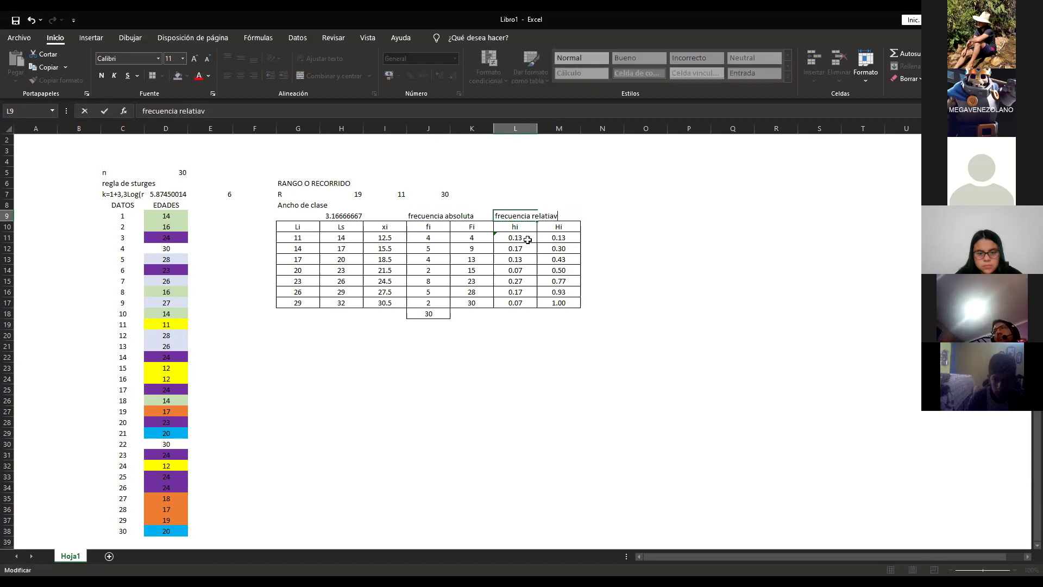
{"action": "key", "text": "Return"}
{"action": "key", "text": "Up"}
{"action": "key", "text": "F2"}
{"action": "key", "text": "BackSpace"}
{"action": "key", "text": "BackSpace"}
{"action": "type", "text": "va"}
{"action": "key", "text": "Return"}
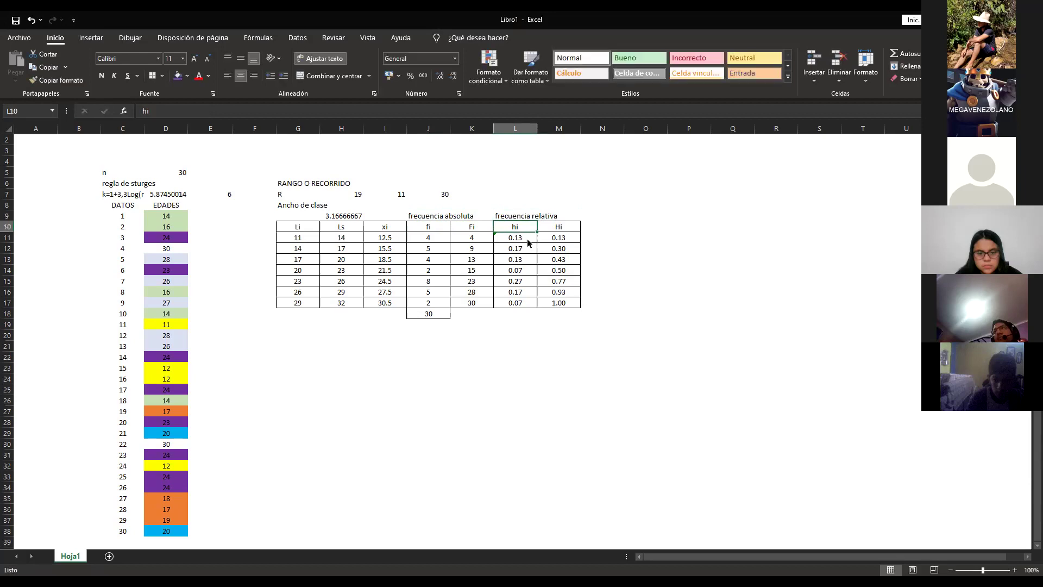
{"action": "key", "text": "alt+Tab"}
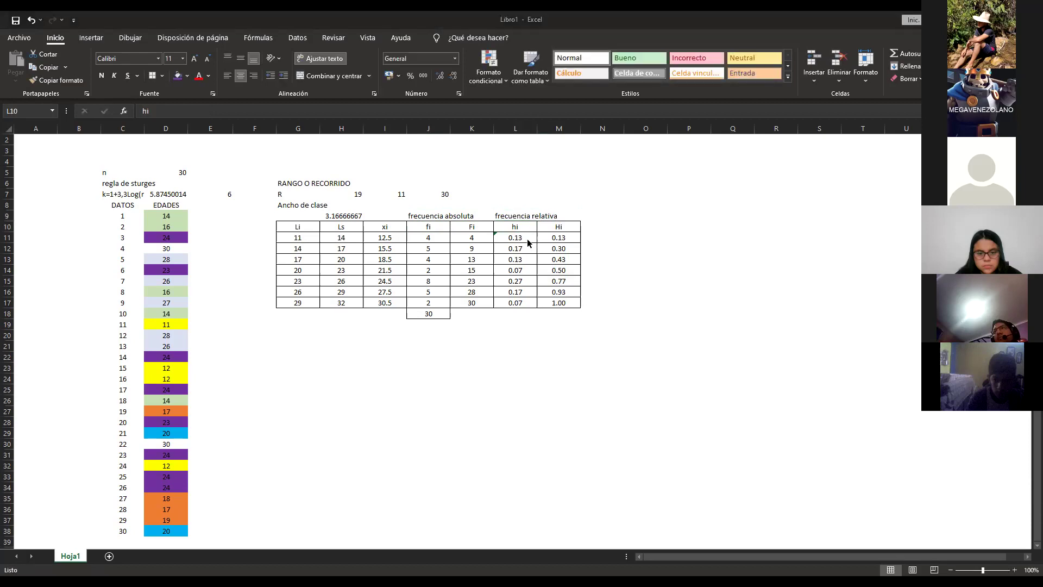
{"action": "left_click", "coordinate": [432, 226]}
{"action": "left_click", "coordinate": [515, 227]}
{"action": "left_click", "coordinate": [436, 226]}
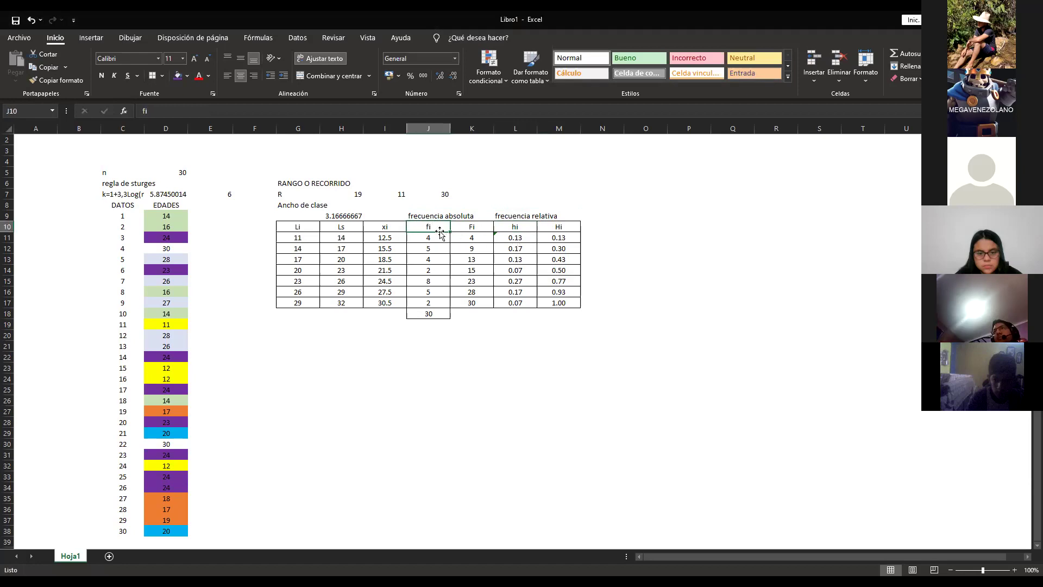
{"action": "left_click", "coordinate": [515, 227]}
{"action": "left_click", "coordinate": [470, 226]}
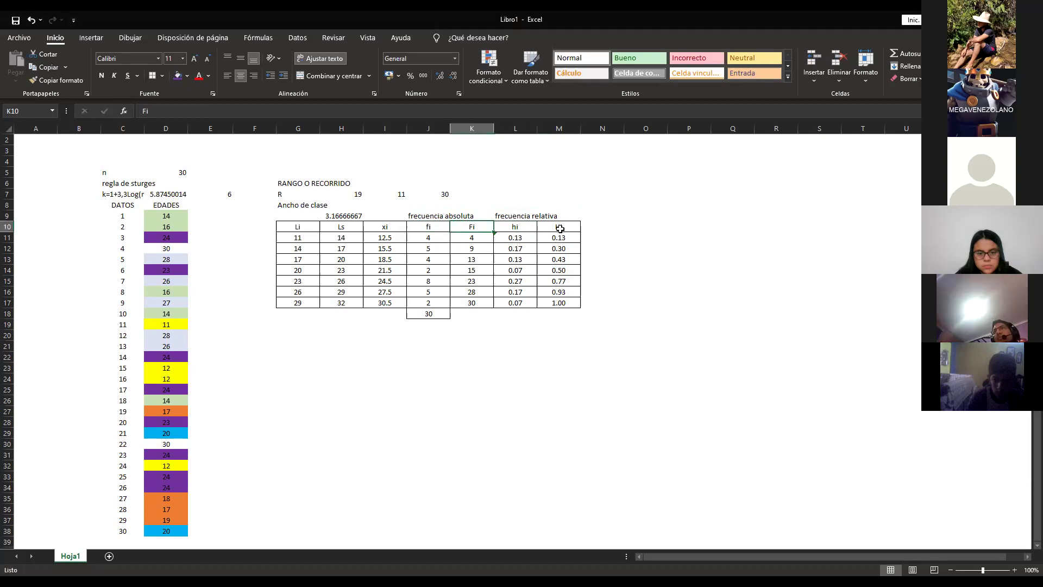
{"action": "left_click", "coordinate": [557, 227]}
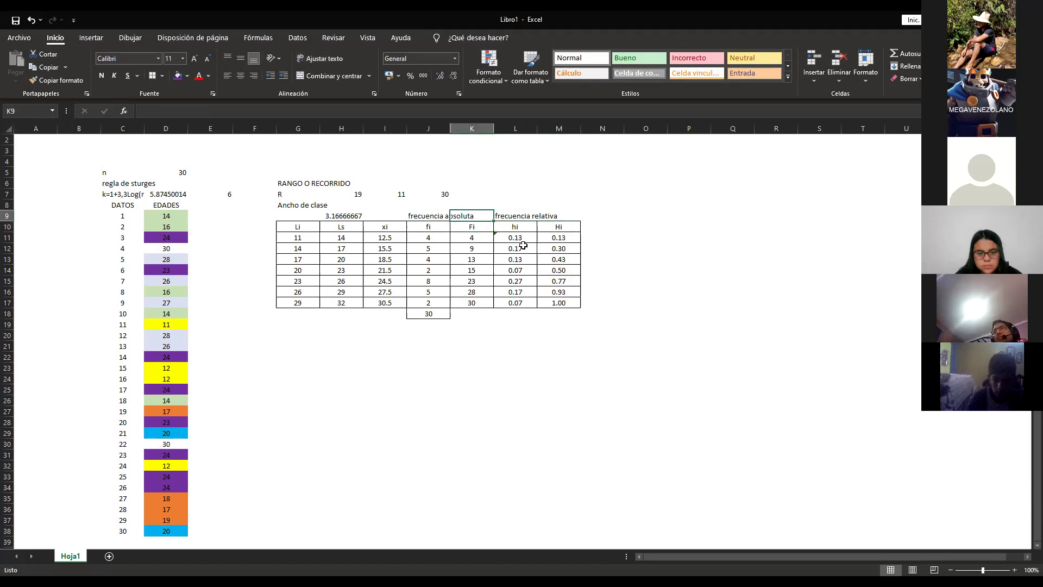
{"action": "key", "text": "Right"}
{"action": "key", "text": "Down"}
{"action": "key", "text": "Down"}
{"action": "key", "text": "Down"}
{"action": "key", "text": "Down"}
{"action": "key", "text": "Down"}
{"action": "key", "text": "Down"}
{"action": "key", "text": "Down"}
{"action": "key", "text": "Down"}
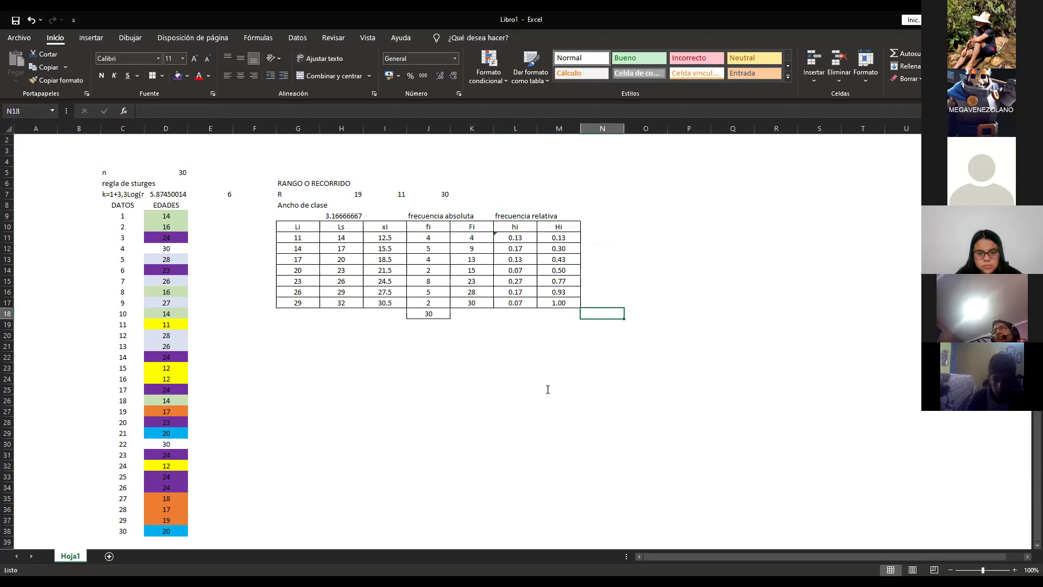
{"action": "left_click", "coordinate": [548, 390]}
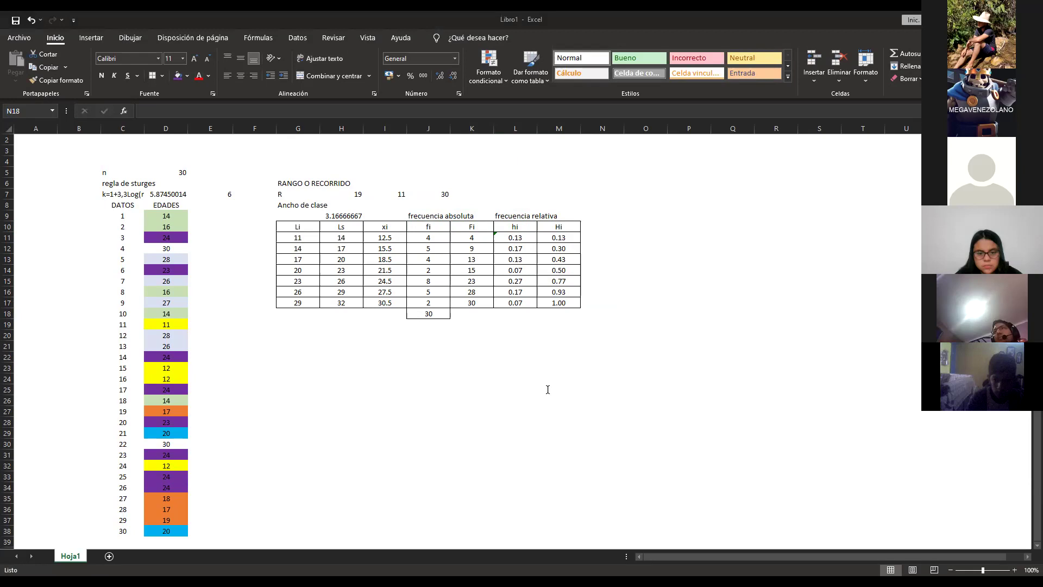